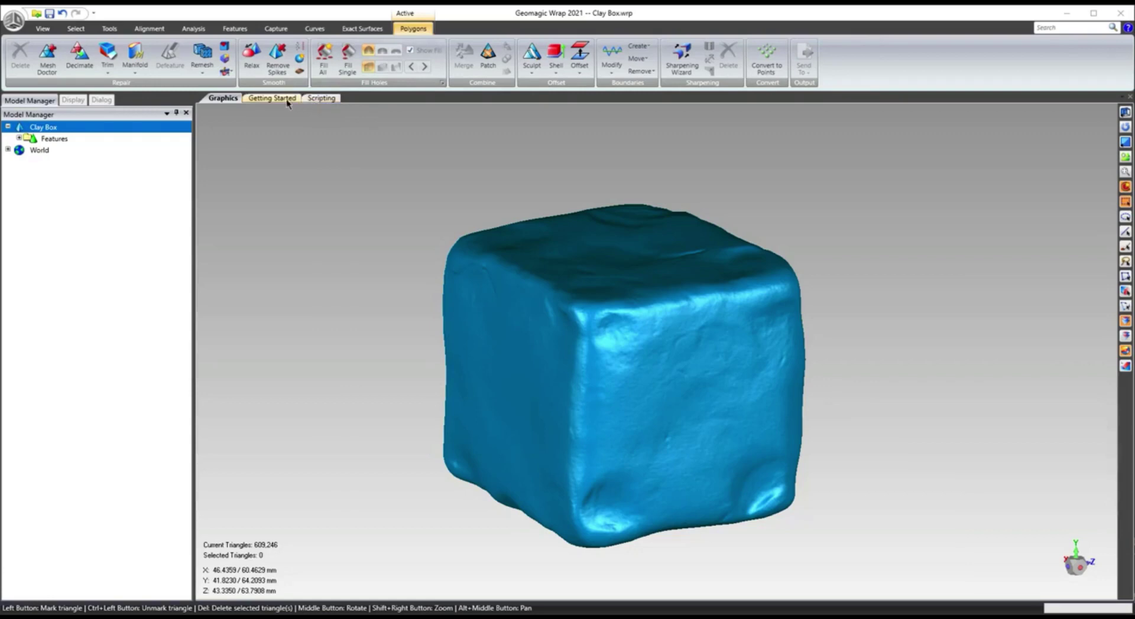
Switch the ribbon to the Exact Surfaces tools for the clay box
middle_drag(537, 252, 620, 347)
scroll(629, 355, up, 1)
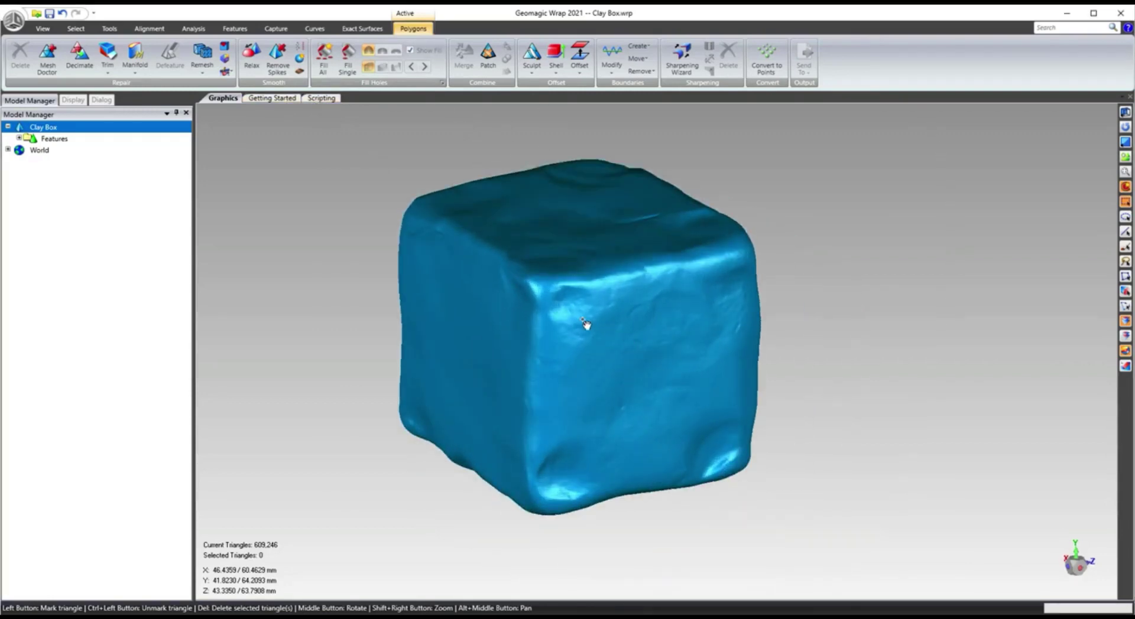
click(362, 30)
Orbit and zoom around the clay box to inspect it from several angles
mouse_move(551, 266)
middle_down()
mouse_move(561, 260)
mouse_move(538, 273)
middle_up()
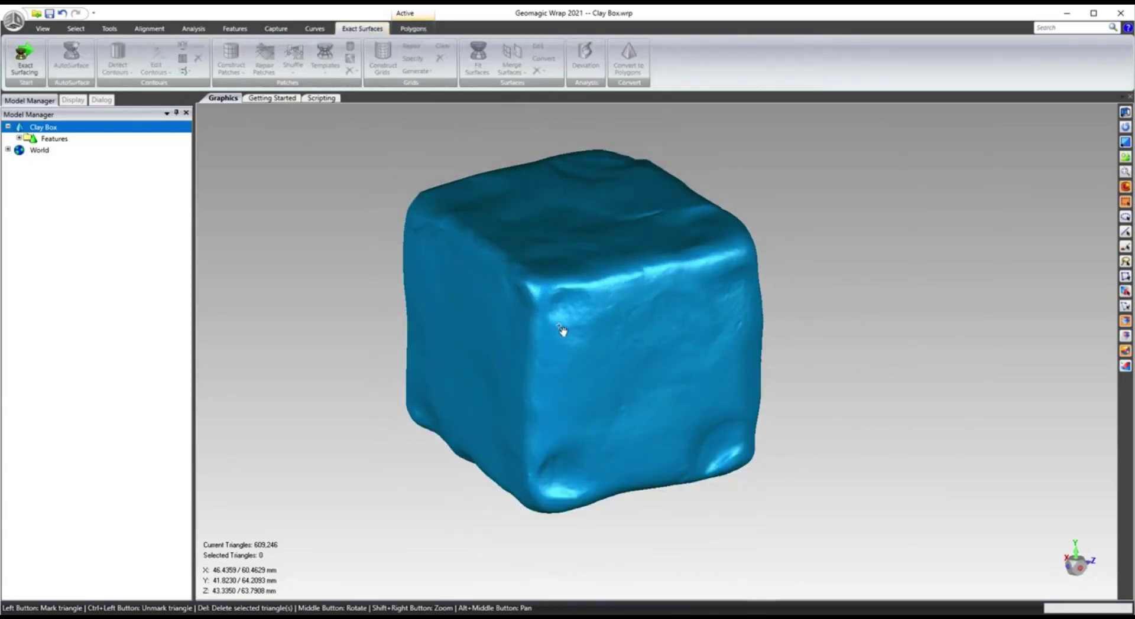
scroll(398, 260, up, 2)
middle_drag(823, 404, 780, 375)
middle_drag(602, 328, 640, 249)
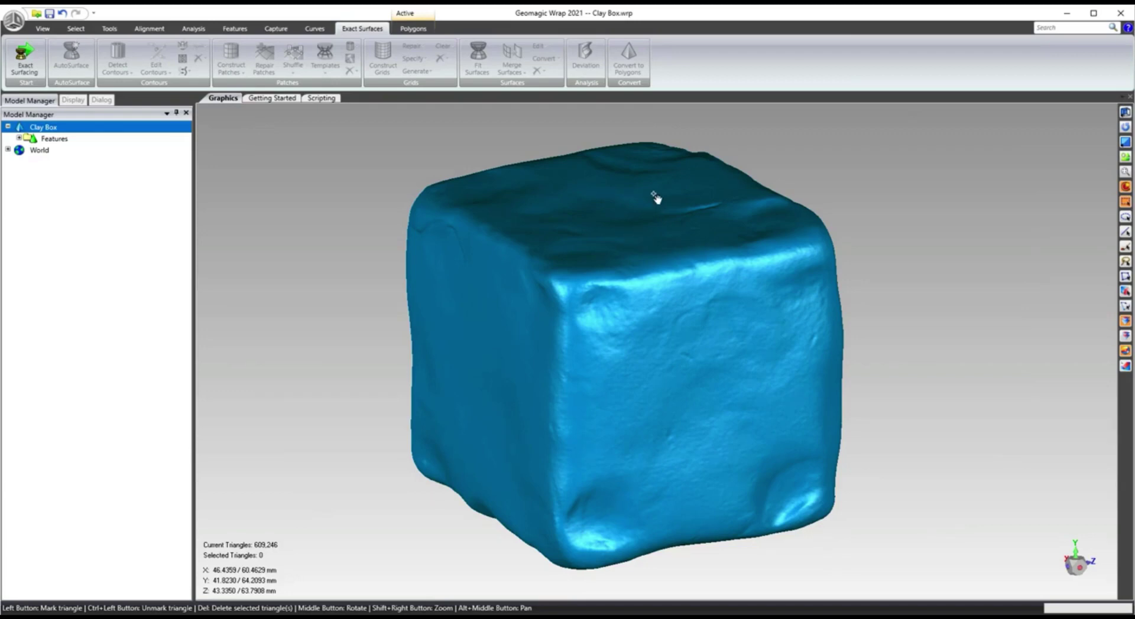
middle_drag(595, 284, 567, 296)
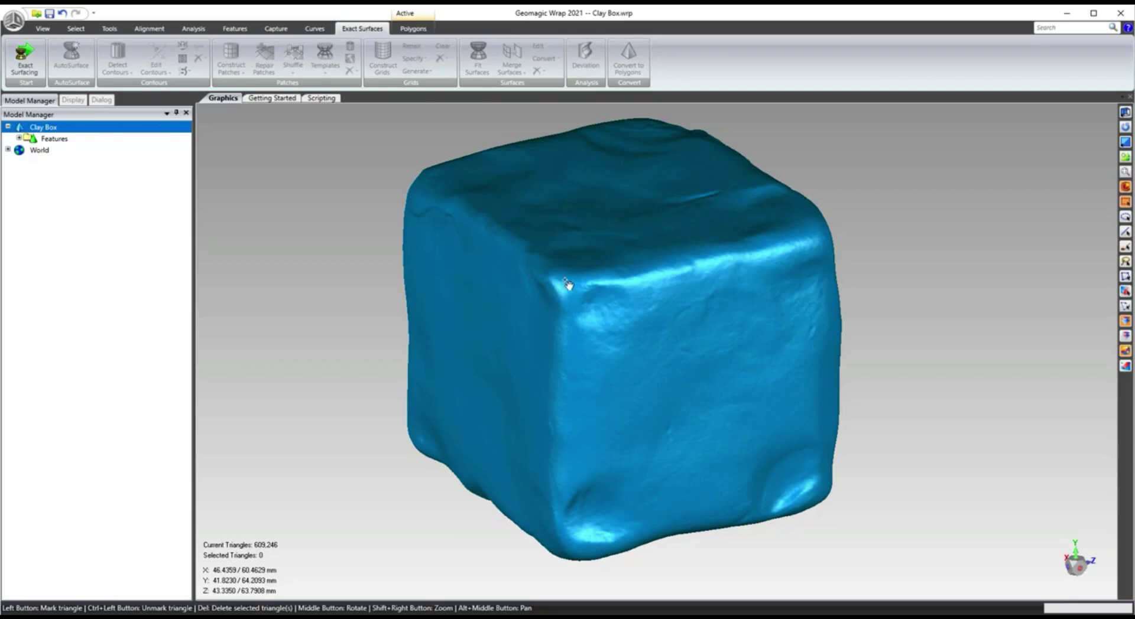
scroll(605, 269, up, 2)
scroll(605, 269, down, 2)
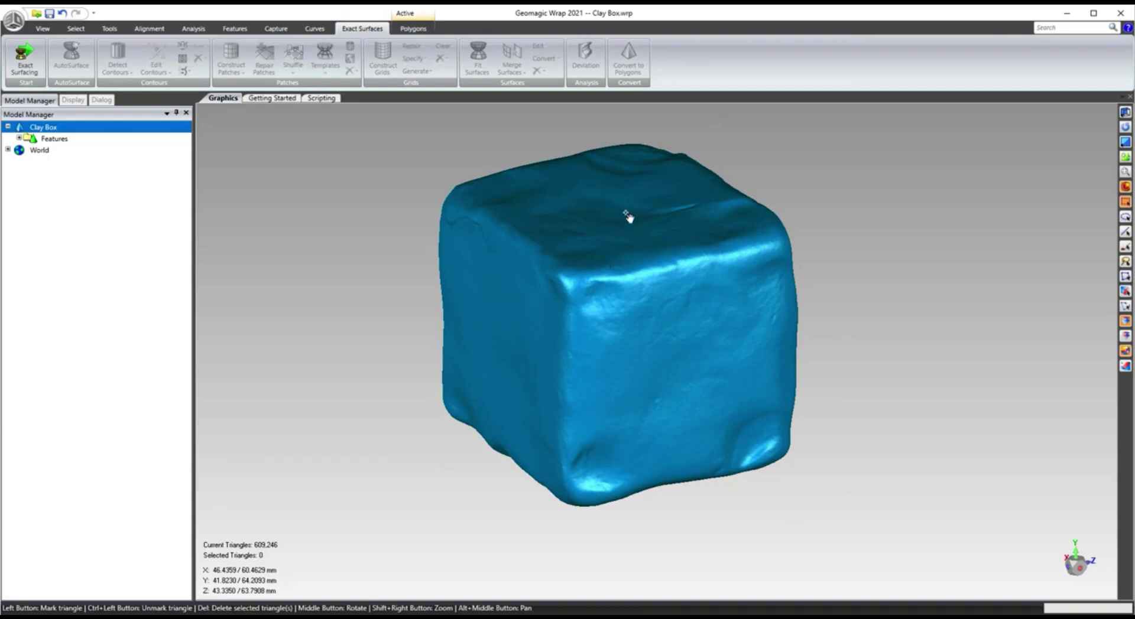
middle_drag(612, 320, 667, 331)
scroll(660, 200, up, 2)
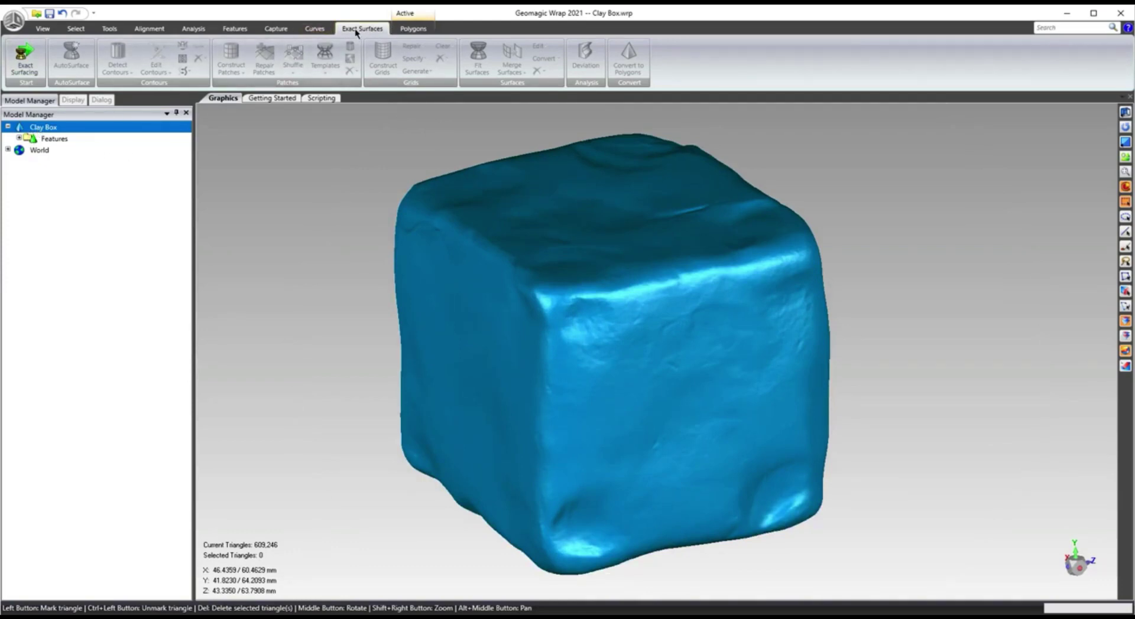
Enter the Exact Surfacing phase on the 609,246-triangle clay box mesh
click(28, 66)
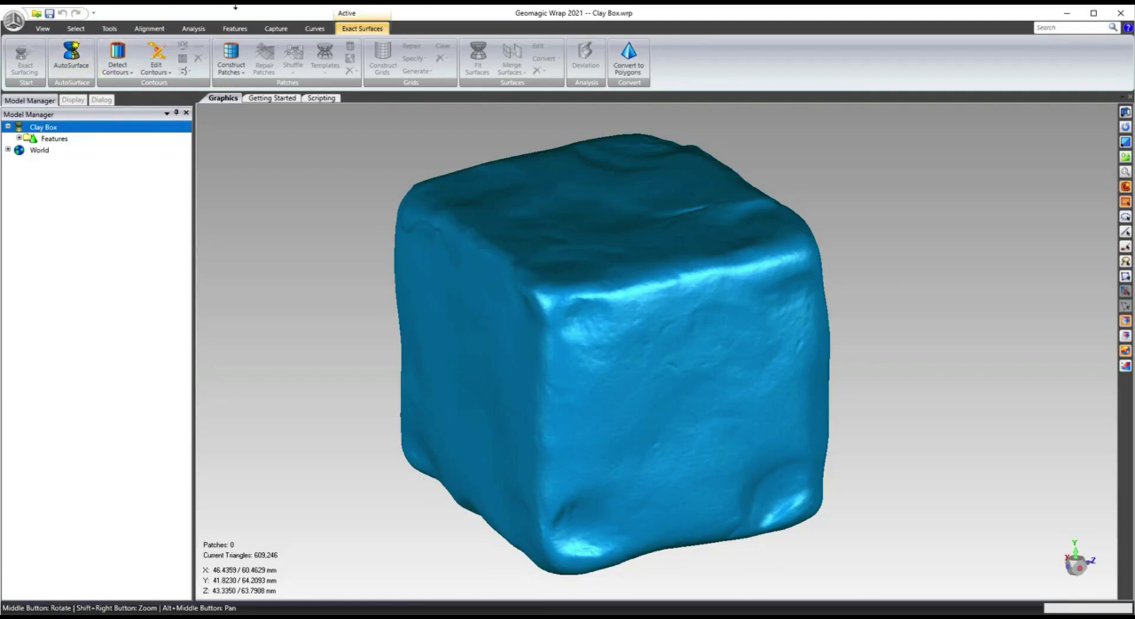
middle_drag(795, 304, 769, 301)
scroll(721, 272, down, 3)
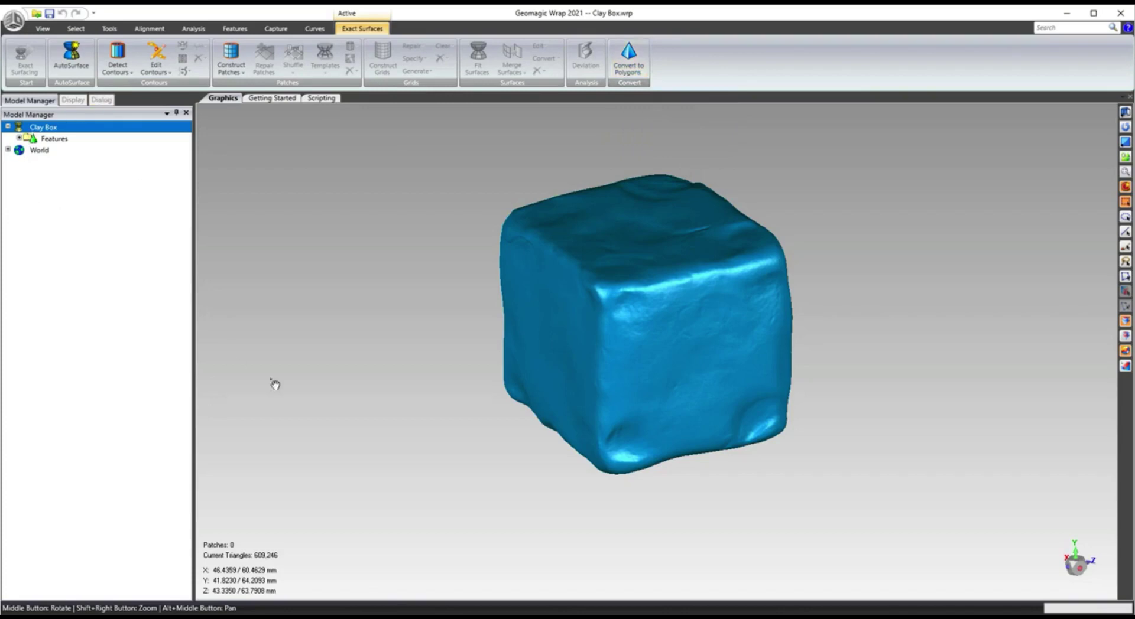
scroll(602, 237, up, 2)
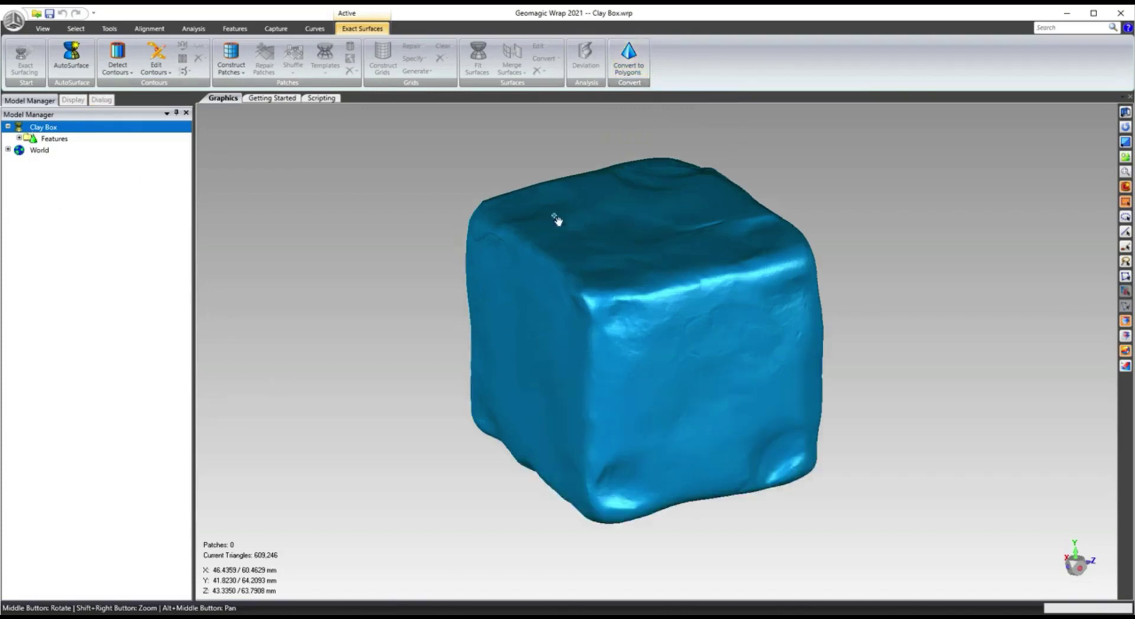
Run AutoSurface with Sharpen all constrained contour lines enabled
click(72, 54)
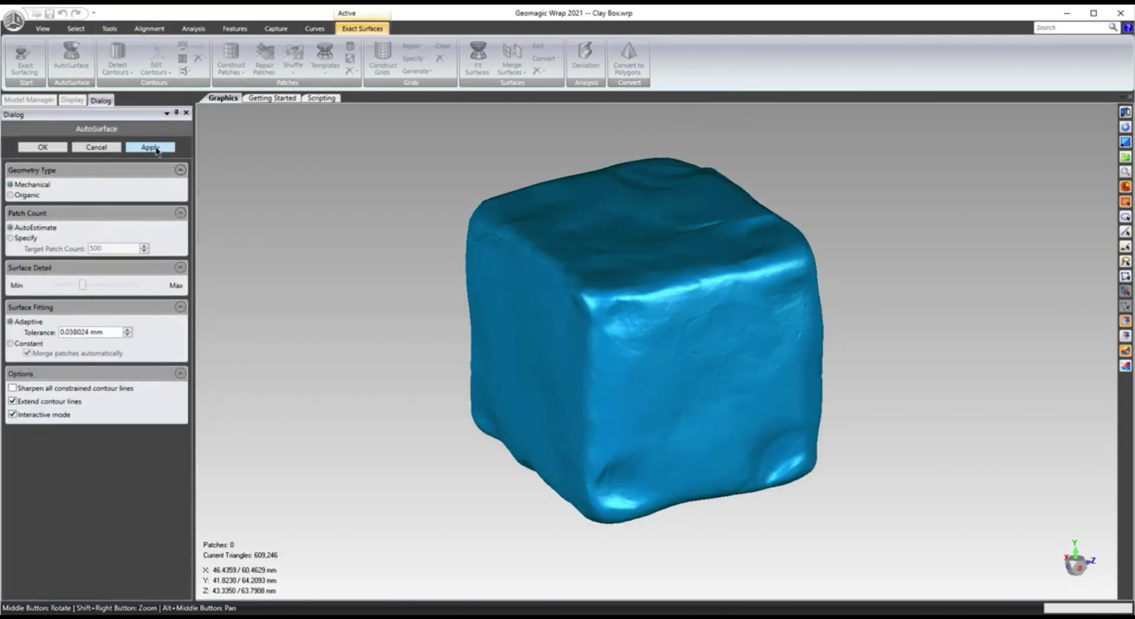
click(59, 389)
click(148, 147)
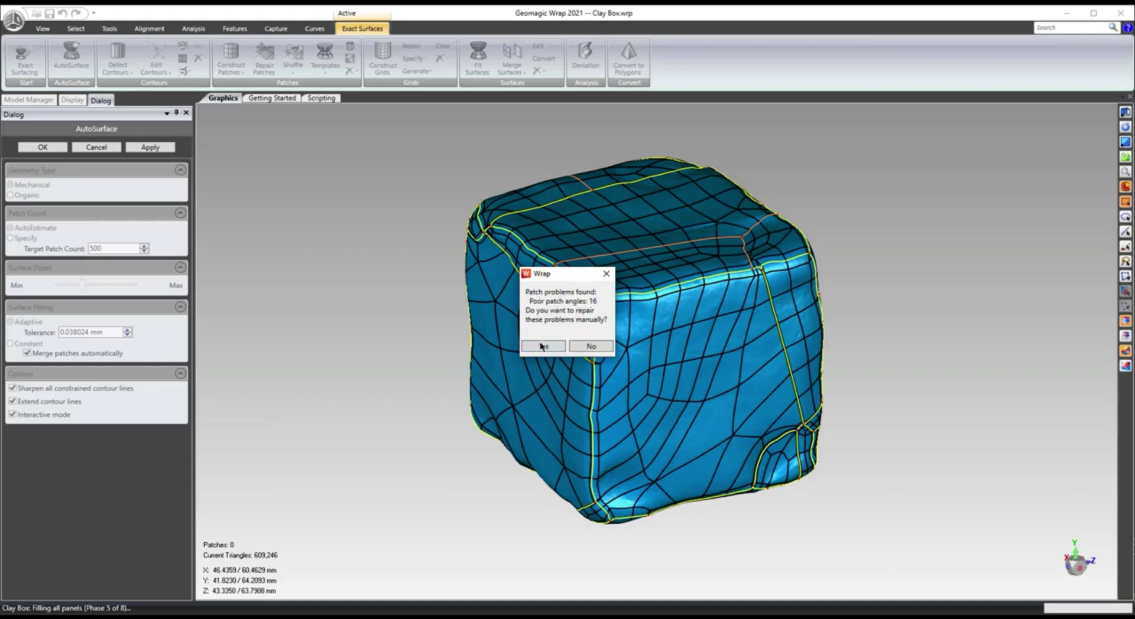
Choose manual repair and fix the first poor patch angle by moving its vertex
click(539, 347)
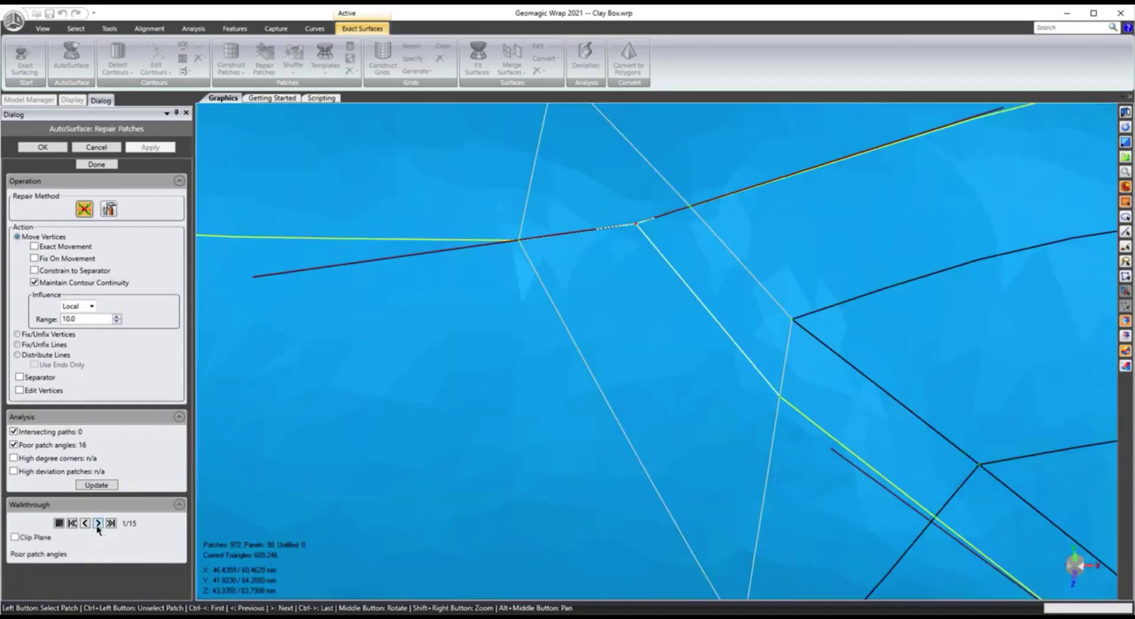
drag(636, 227, 650, 272)
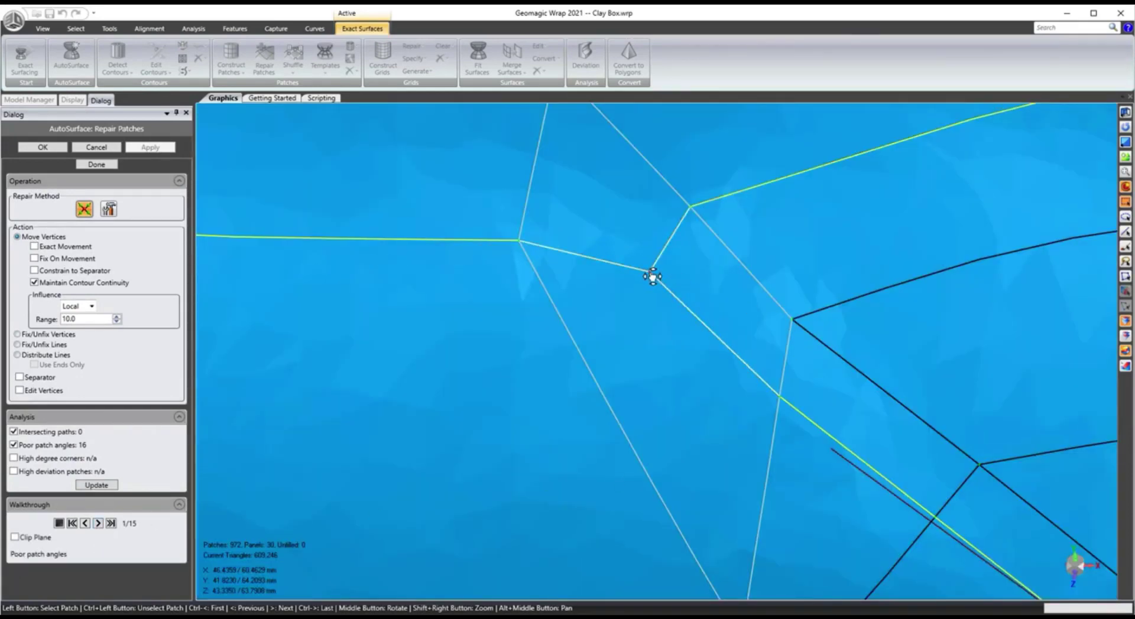
click(95, 485)
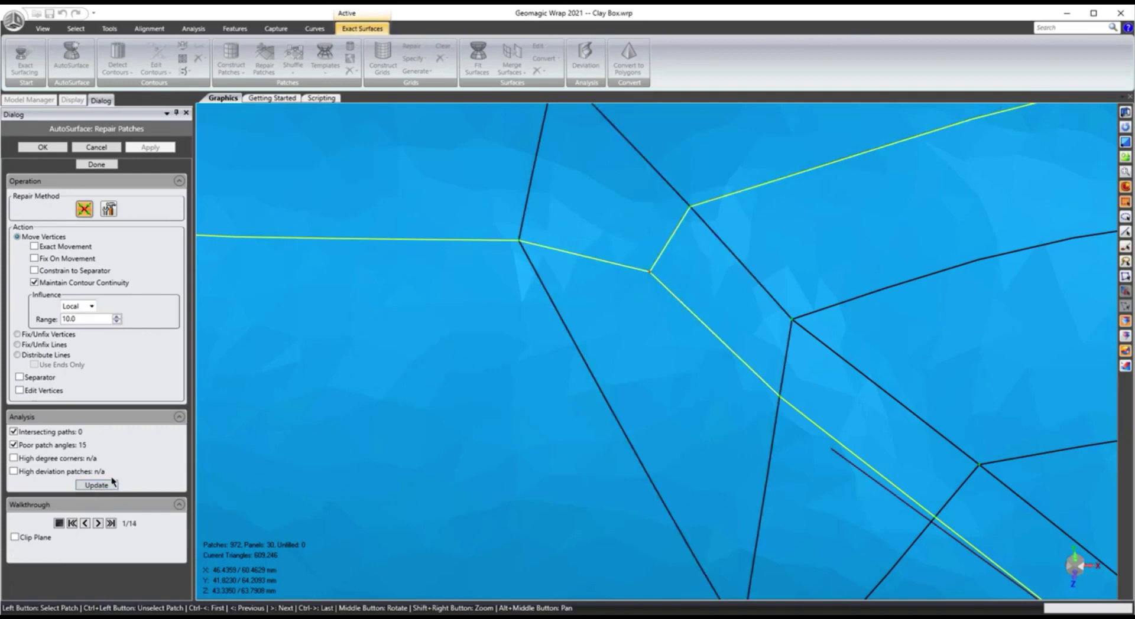
click(98, 524)
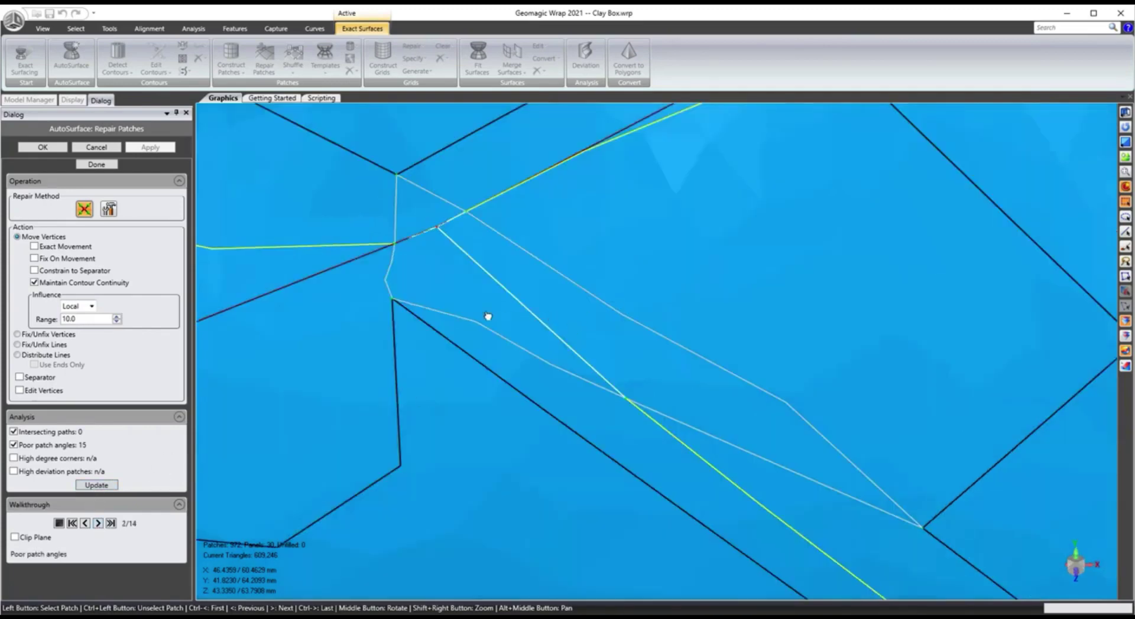
Reposition four vertices at the next poor patch, update, and begin on the following one
drag(438, 310, 452, 410)
drag(466, 267, 564, 391)
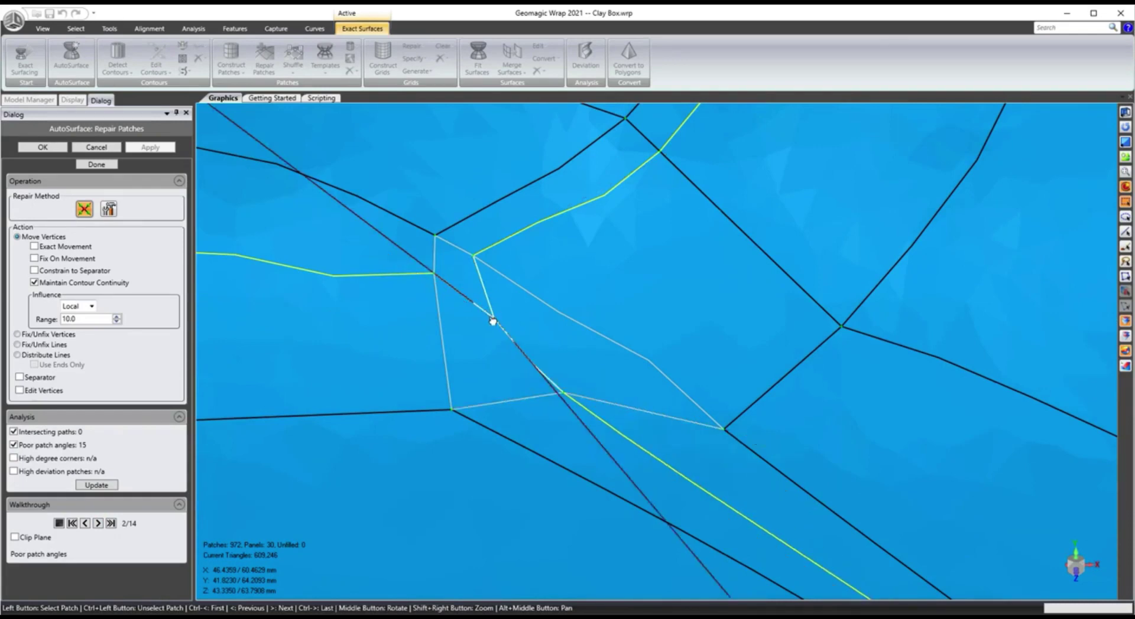
drag(474, 256, 550, 241)
drag(435, 273, 421, 298)
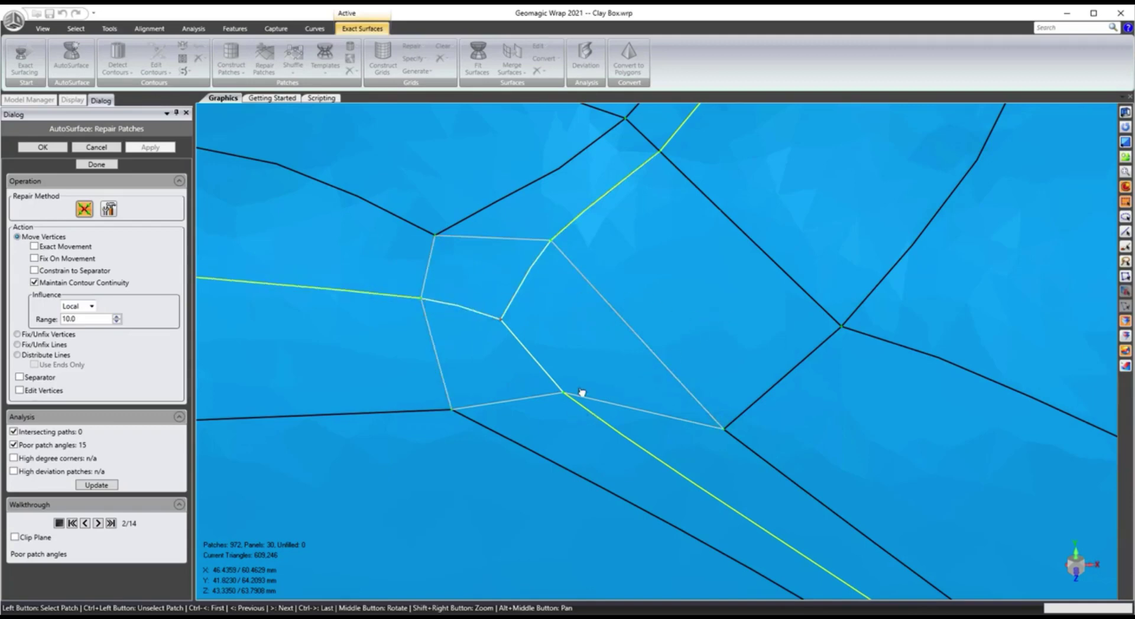
click(93, 491)
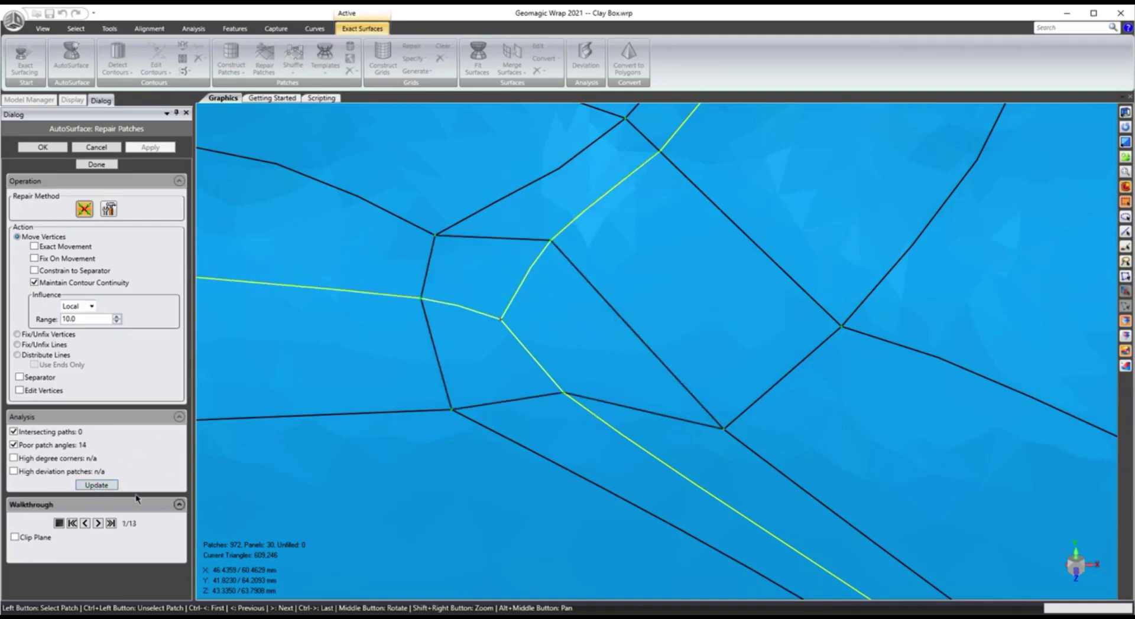
click(98, 523)
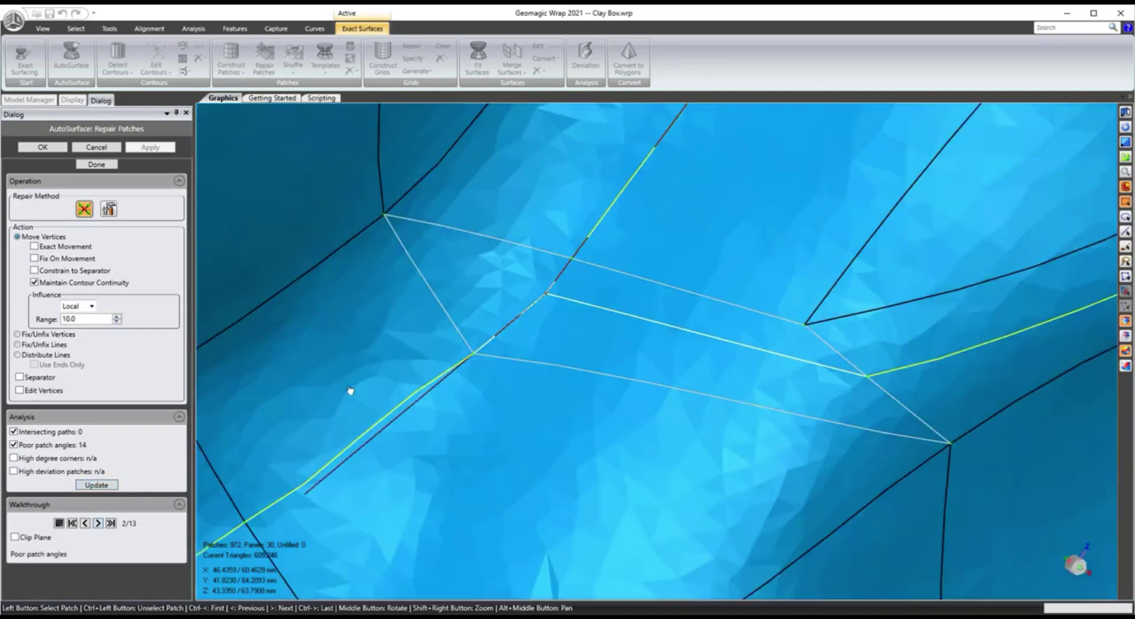
drag(544, 299, 577, 316)
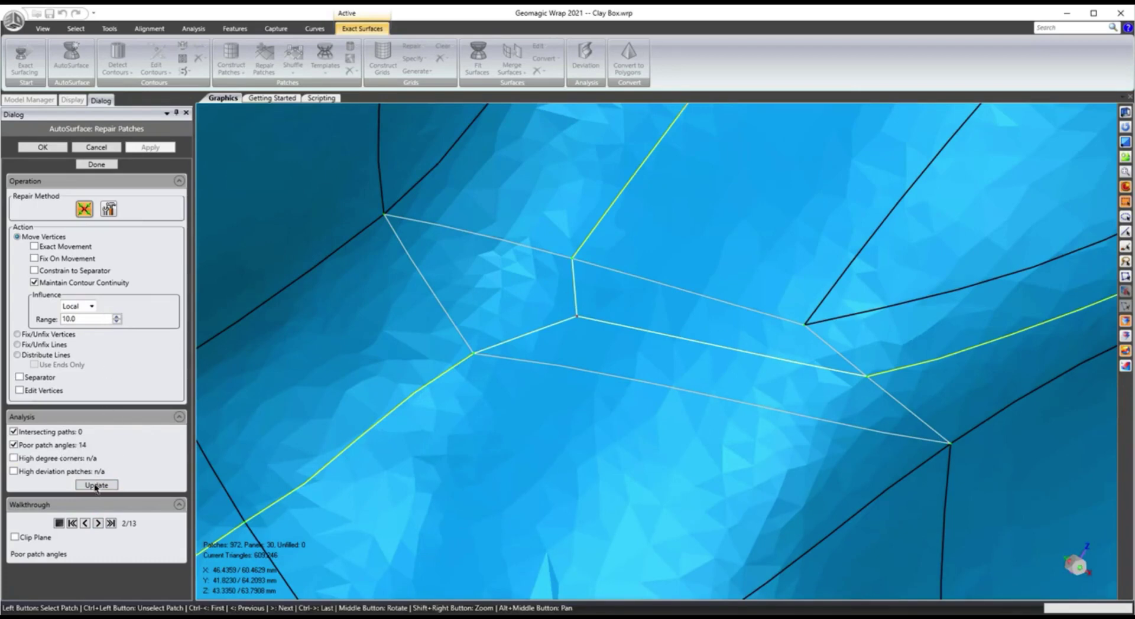
Reshape the current patch by moving five of its vertices, then update the layout
click(98, 523)
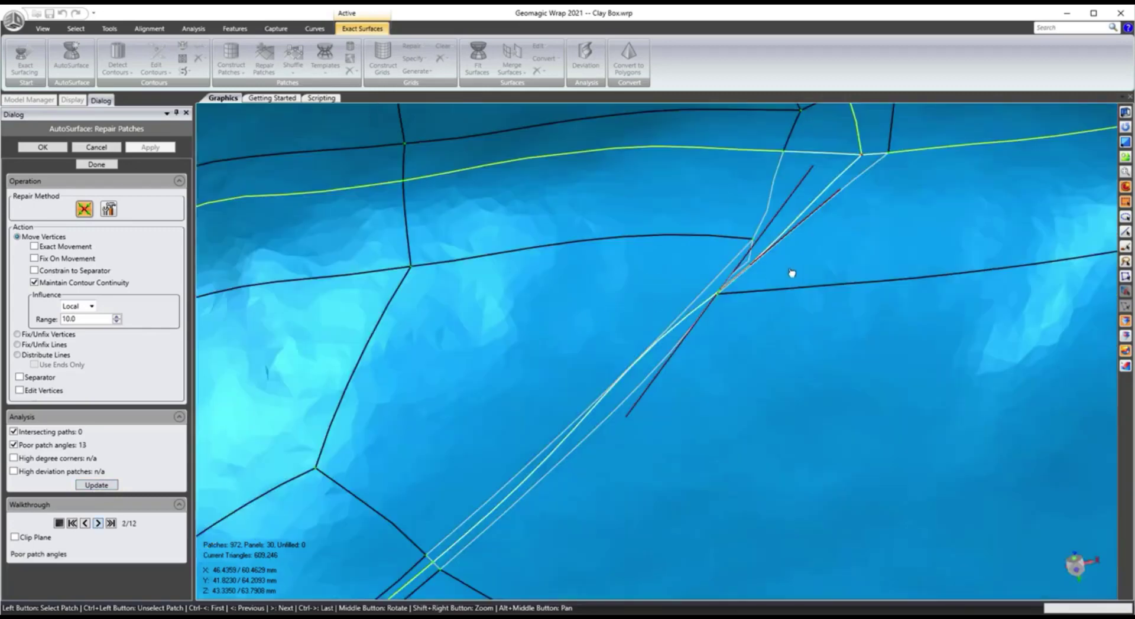
drag(718, 300, 765, 315)
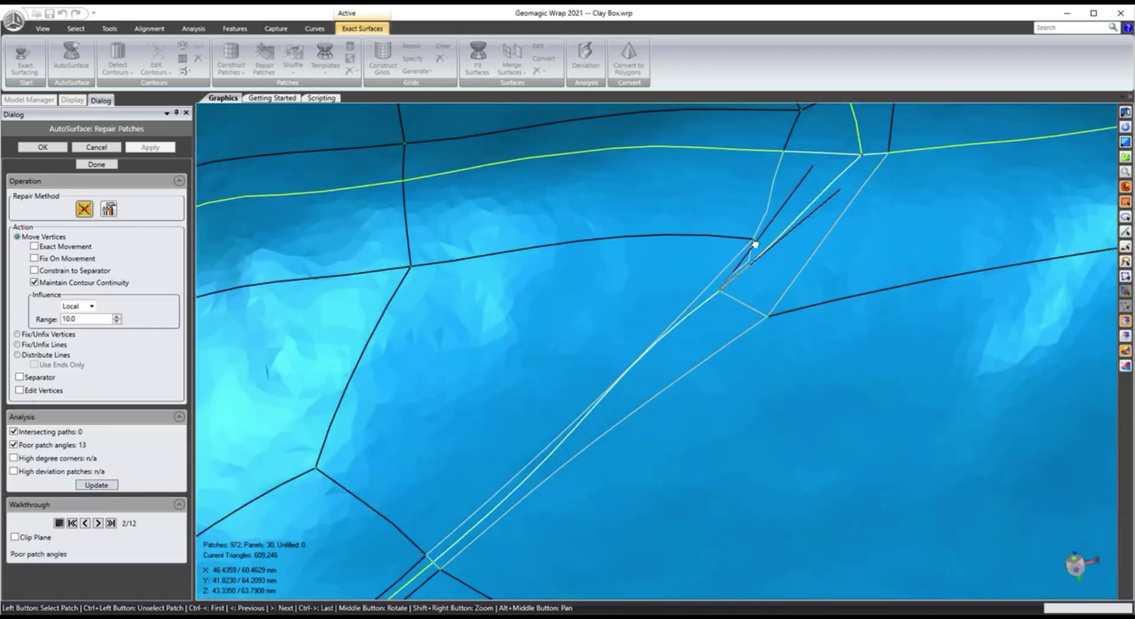
drag(755, 244, 672, 227)
drag(721, 290, 756, 254)
drag(782, 322, 810, 314)
scroll(759, 291, down, 3)
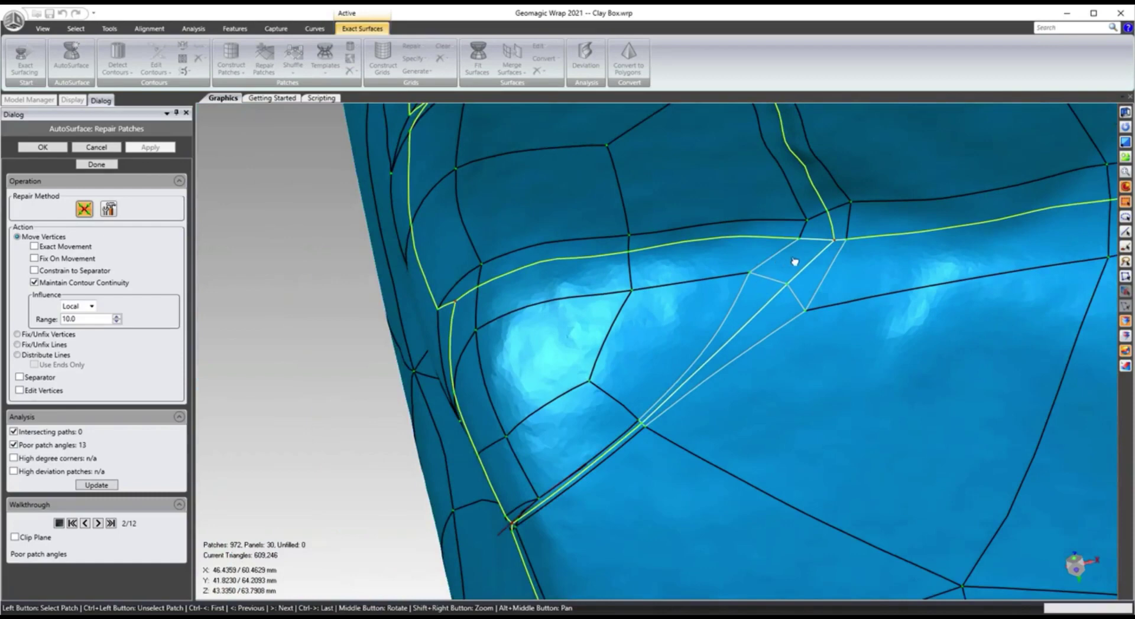
drag(838, 243, 827, 239)
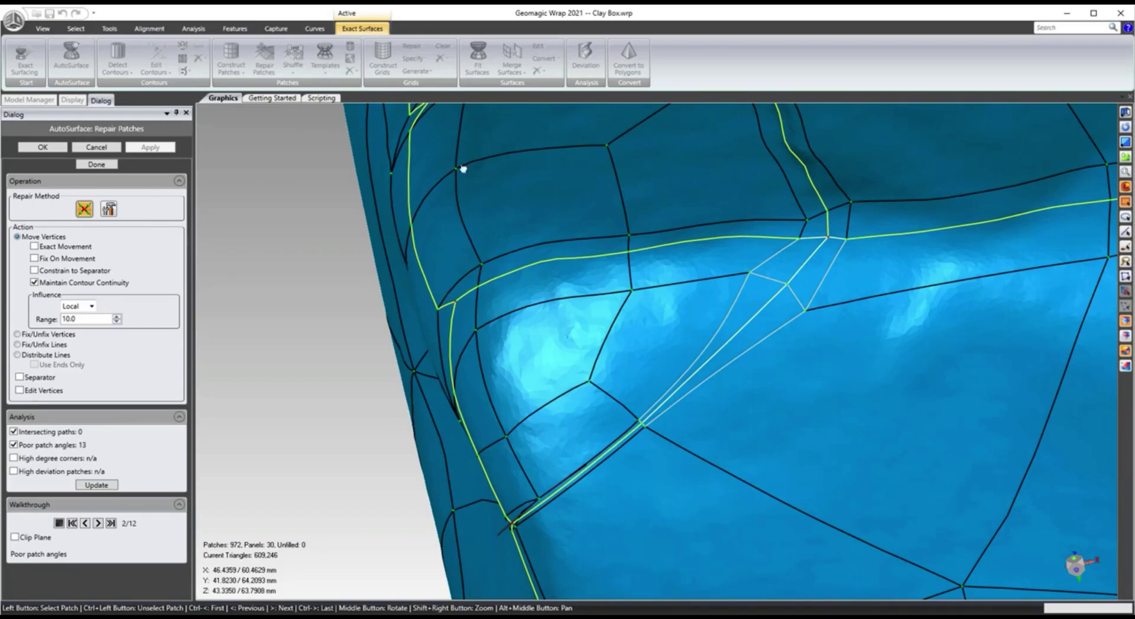
click(96, 485)
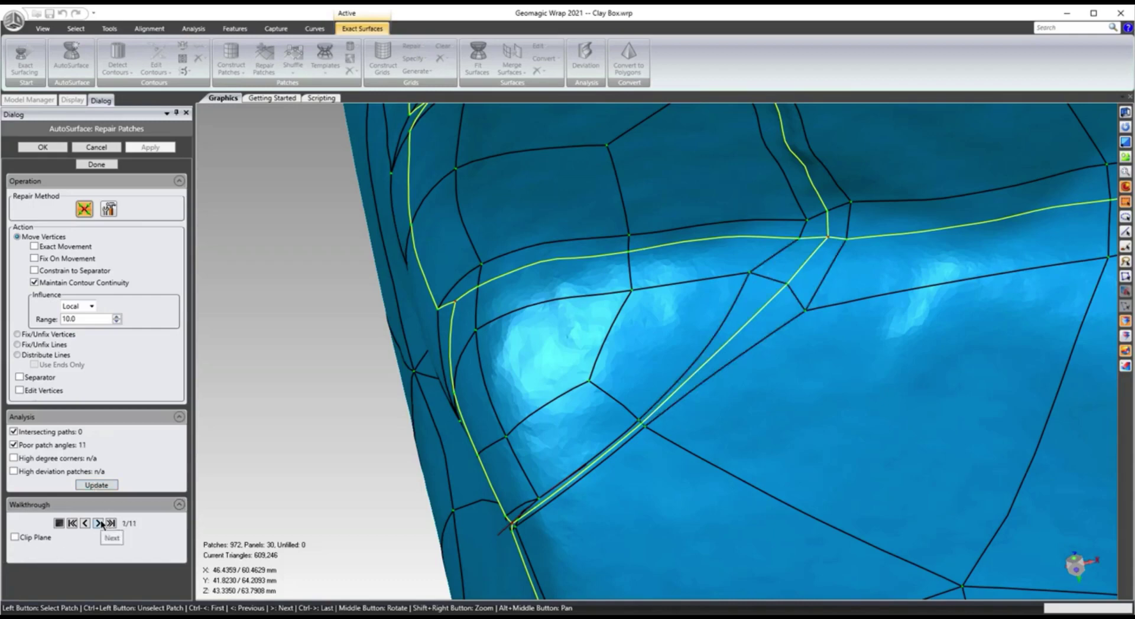
Advance to the next poor patch angle and start moving its vertices
click(98, 523)
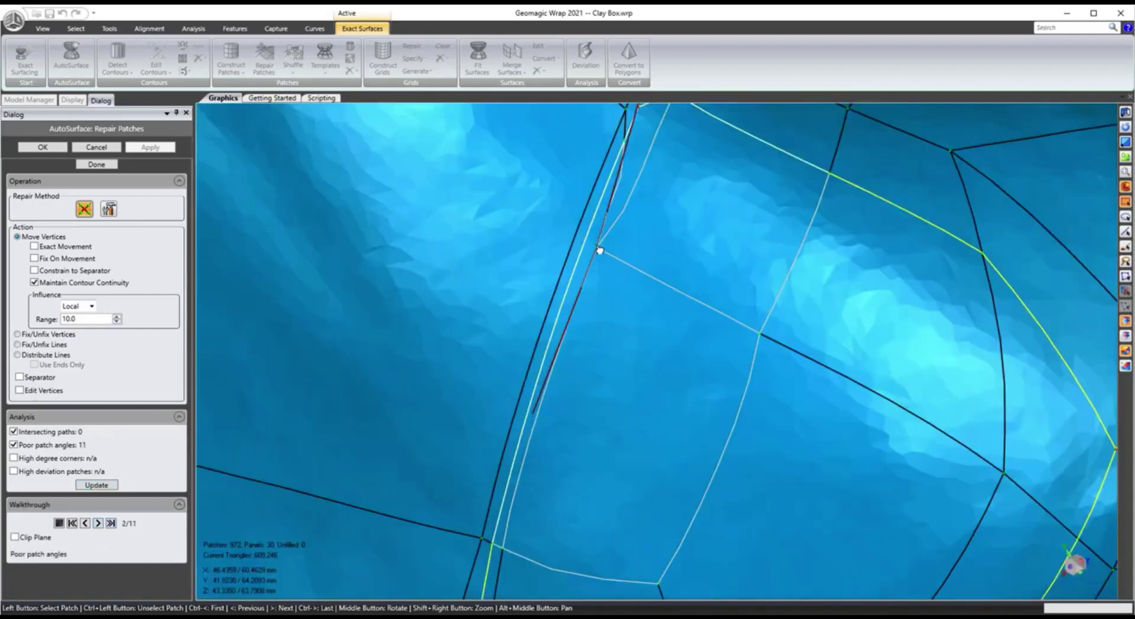
drag(599, 250, 614, 259)
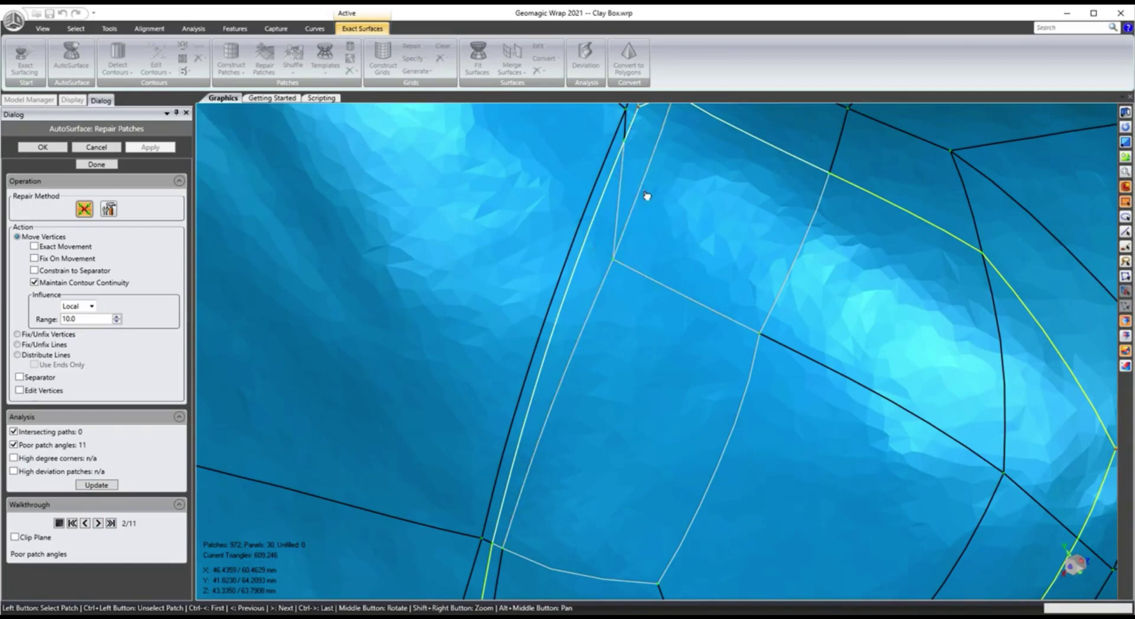
middle_drag(668, 332, 722, 379)
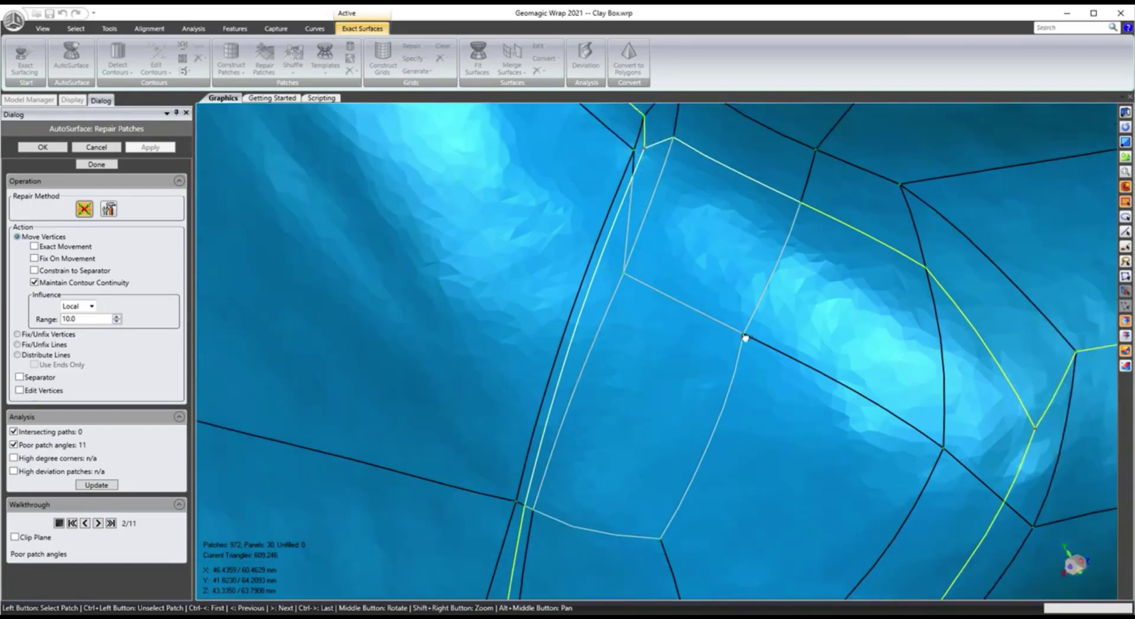
drag(624, 273, 650, 262)
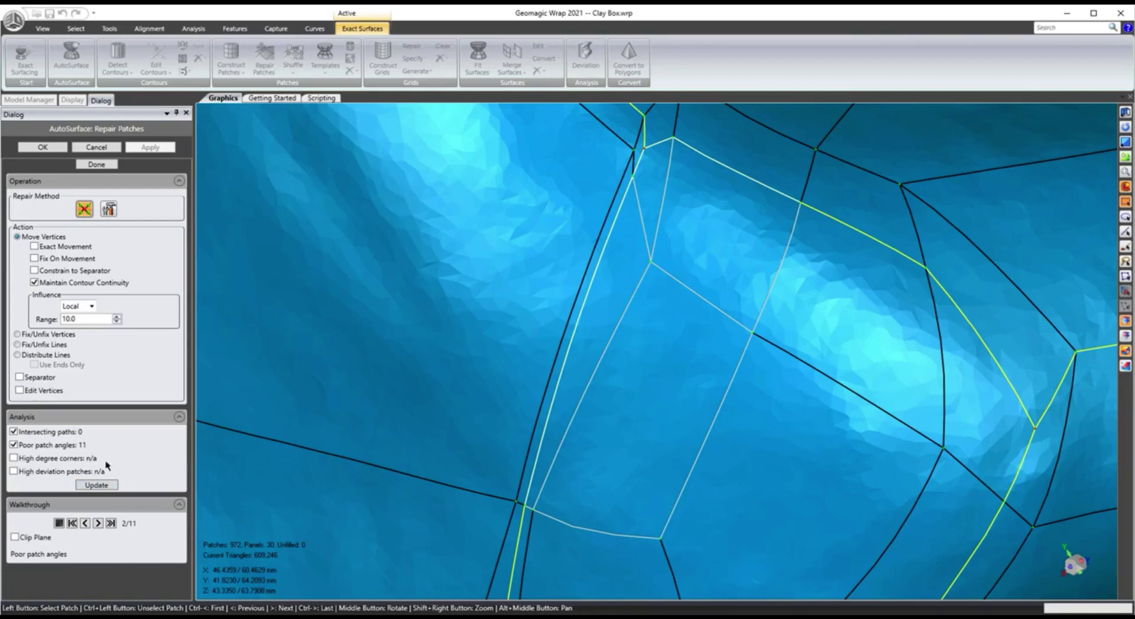
Finish the patch repairs, inspect the 972-patch surfaced box, and accept the AutoSurface result
click(97, 166)
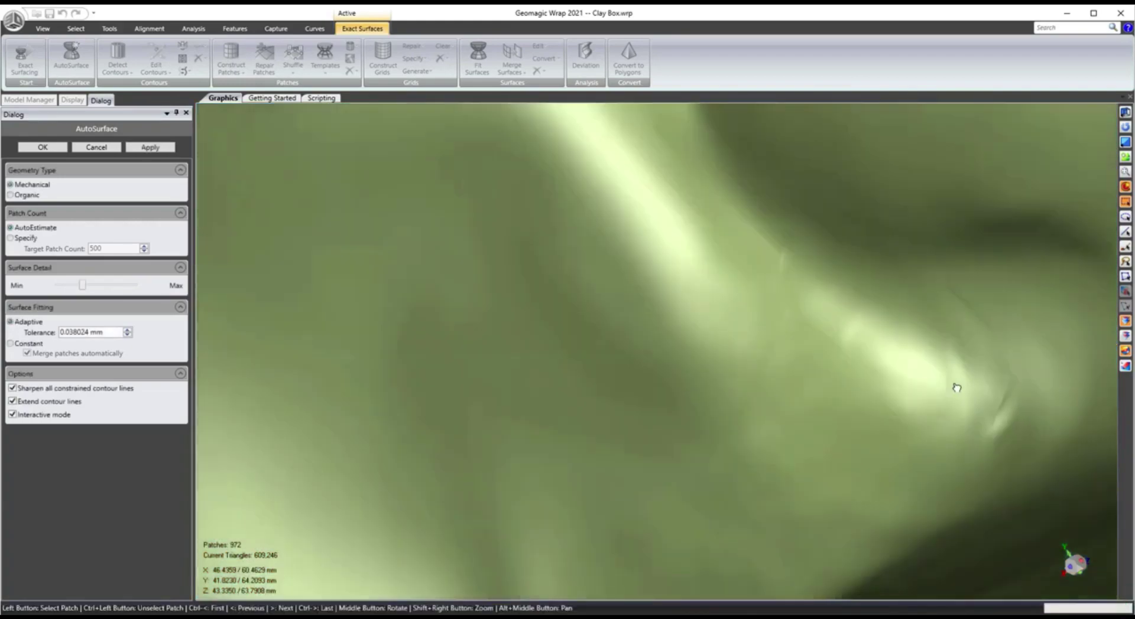
mouse_move(956, 388)
middle_down()
mouse_move(912, 336)
mouse_move(835, 320)
mouse_move(706, 211)
mouse_move(760, 303)
mouse_move(778, 273)
mouse_move(719, 263)
mouse_move(898, 346)
mouse_move(897, 359)
mouse_move(958, 387)
mouse_move(994, 456)
mouse_move(909, 428)
mouse_move(790, 327)
mouse_move(869, 334)
mouse_move(771, 340)
mouse_move(641, 313)
mouse_move(540, 416)
middle_up()
scroll(644, 296, up, 5)
middle_drag(585, 357, 654, 418)
scroll(657, 408, down, 3)
scroll(657, 408, down, 3)
scroll(555, 431, up, 5)
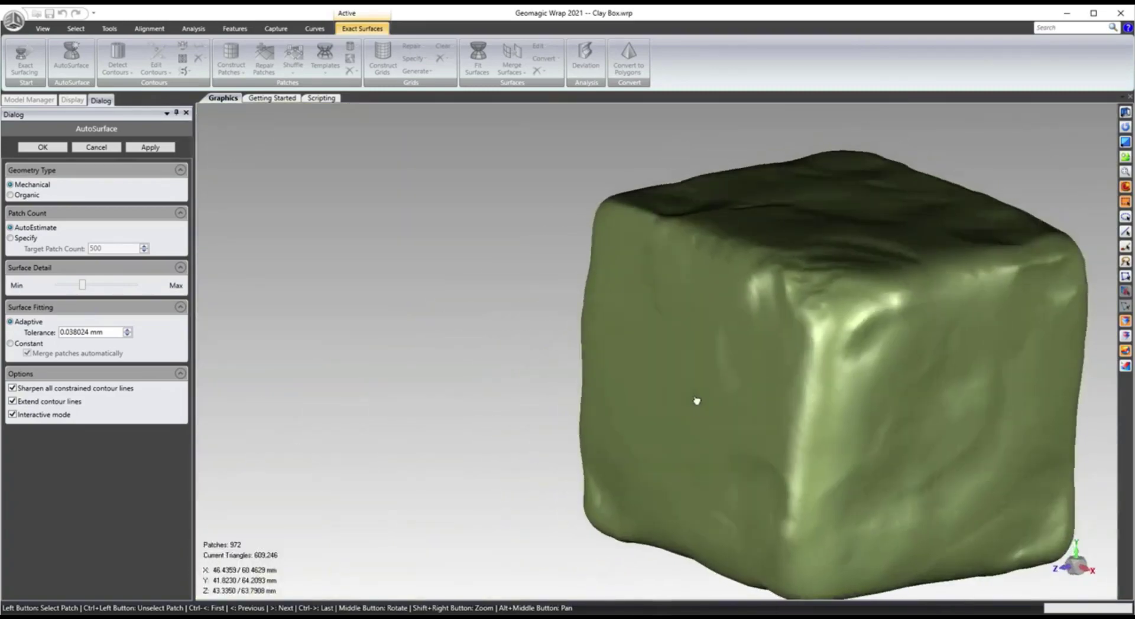
middle_drag(705, 396, 112, 150)
click(55, 150)
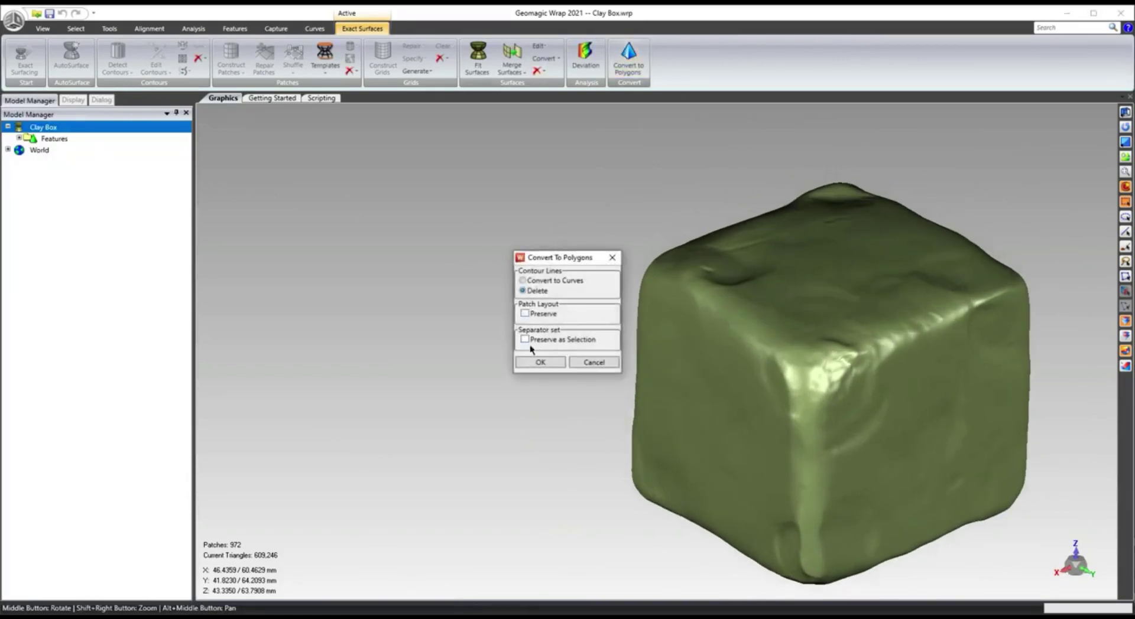
Convert the surfaces back to polygons deleting contour lines, and re-enter Exact Surfacing with 0 patches
click(538, 363)
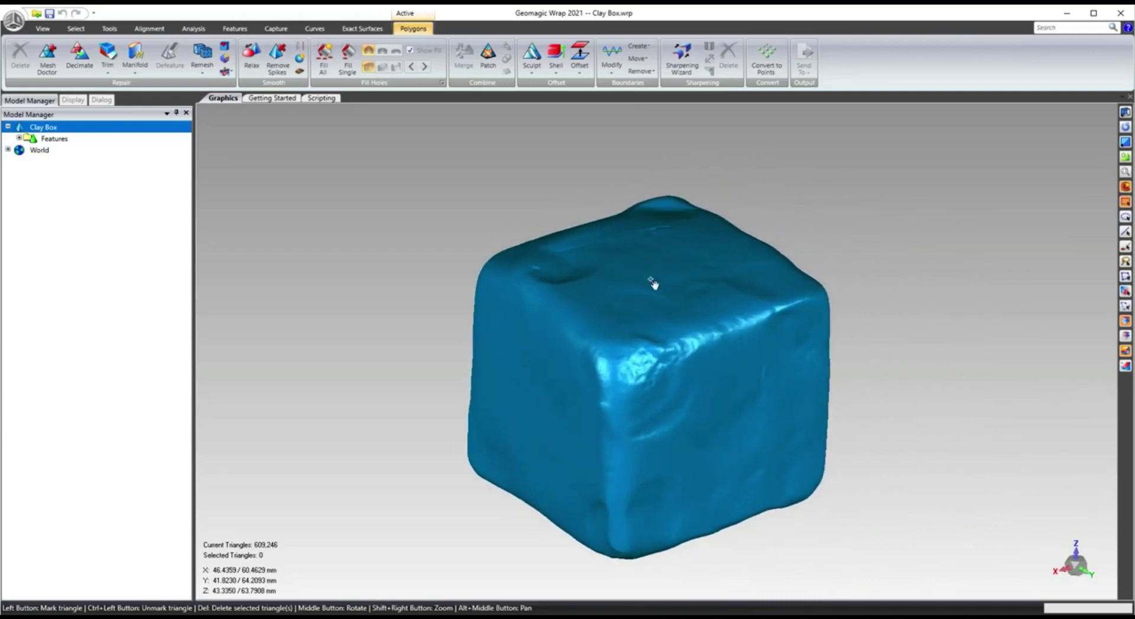
click(352, 27)
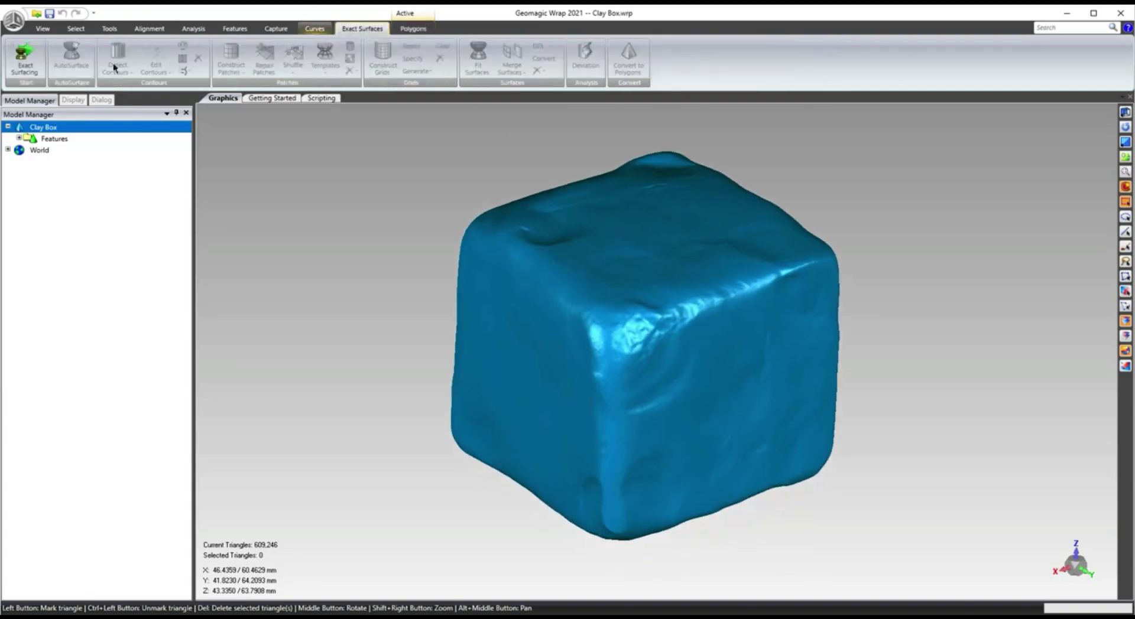
click(37, 68)
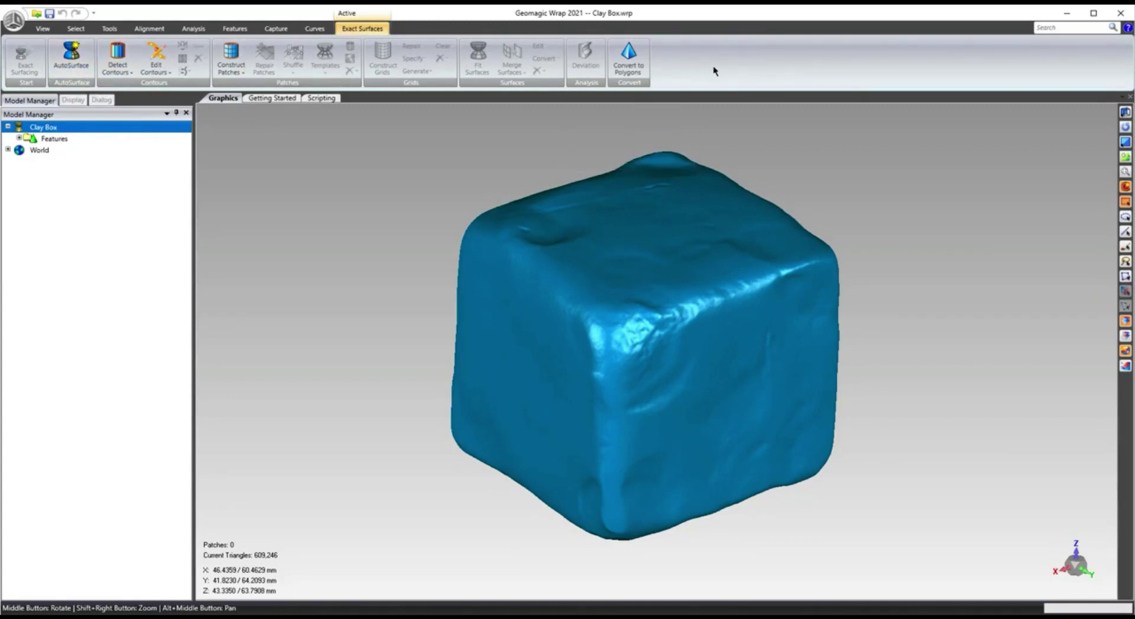
middle_drag(709, 238, 640, 248)
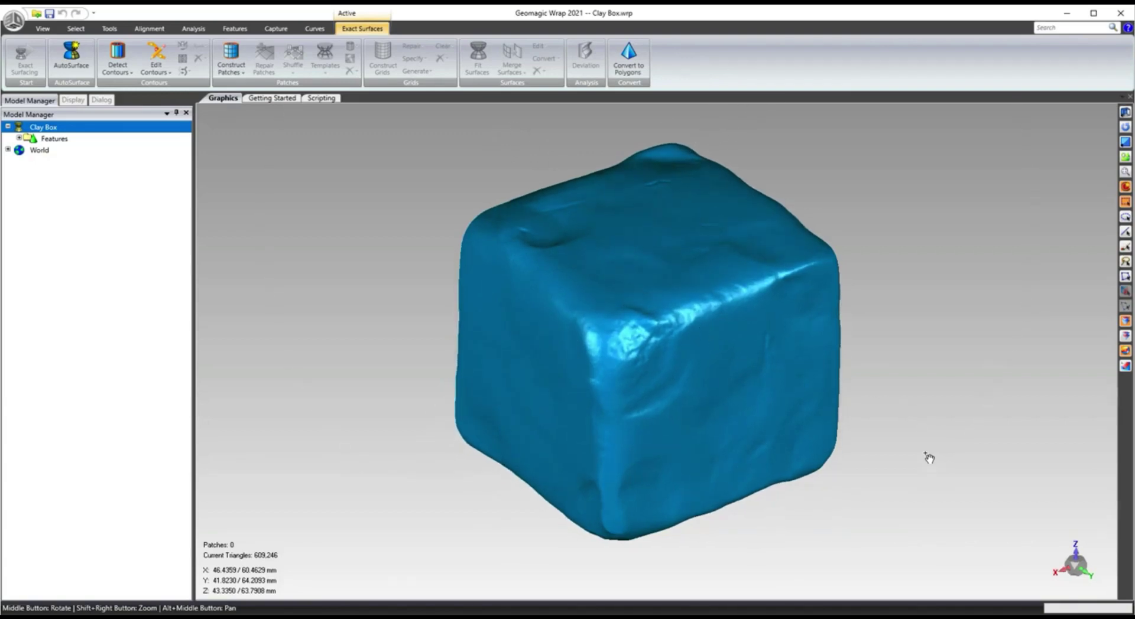
middle_drag(509, 487, 606, 310)
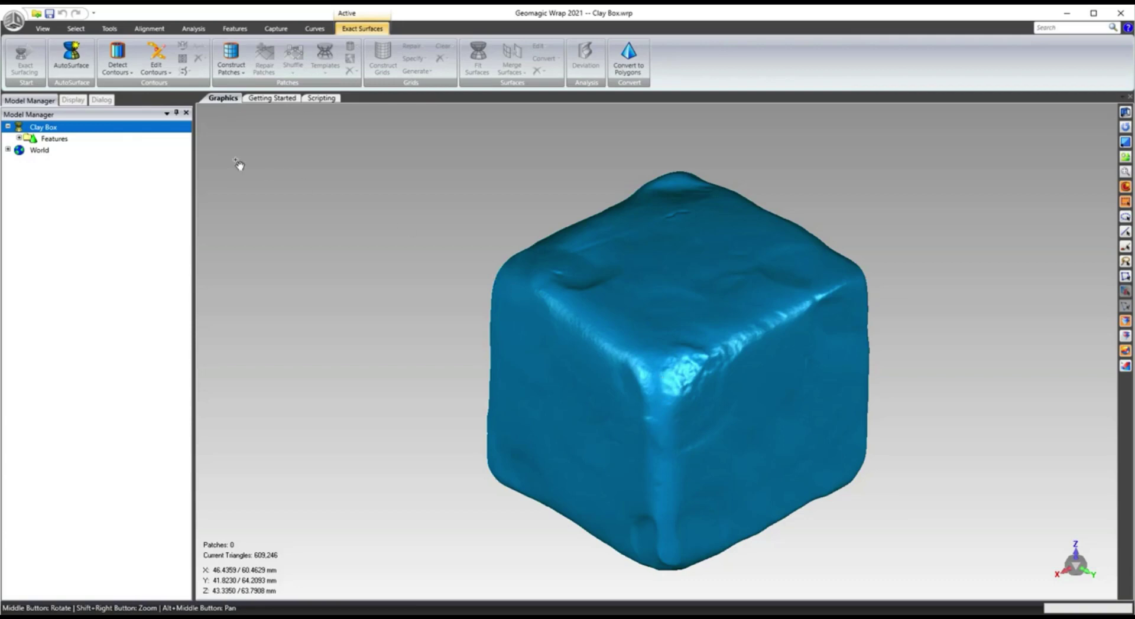
click(130, 72)
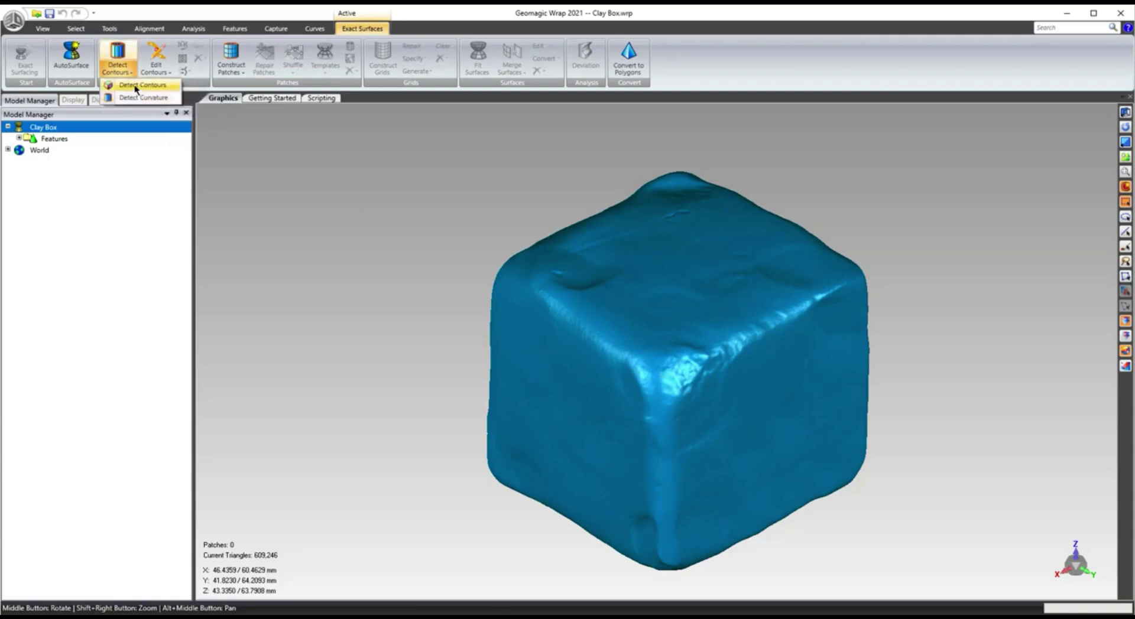
click(133, 89)
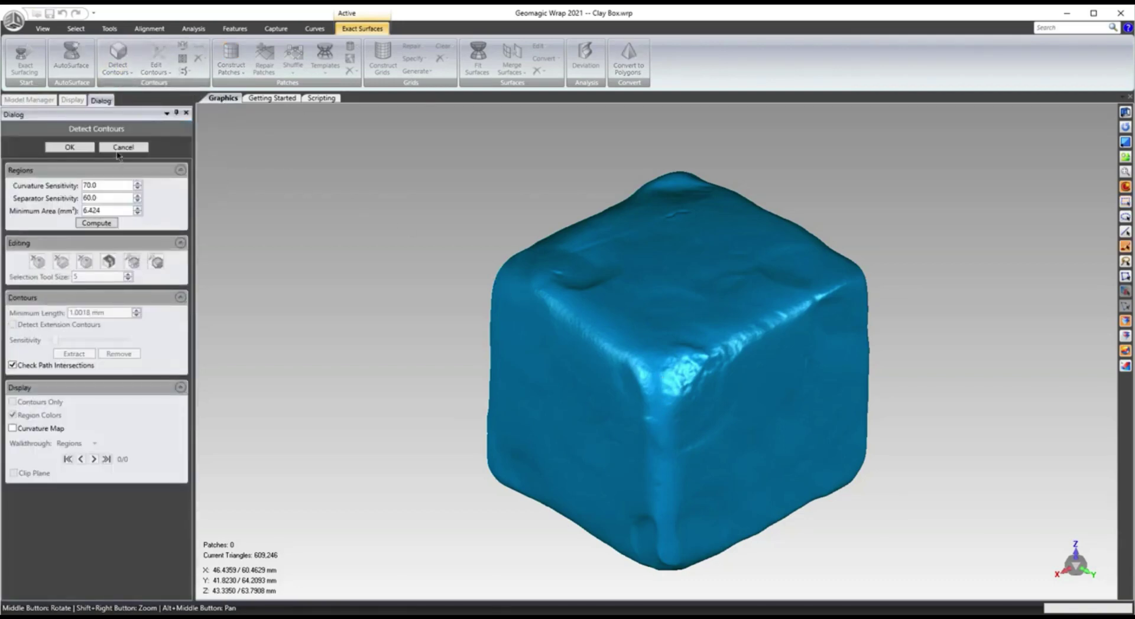
click(123, 147)
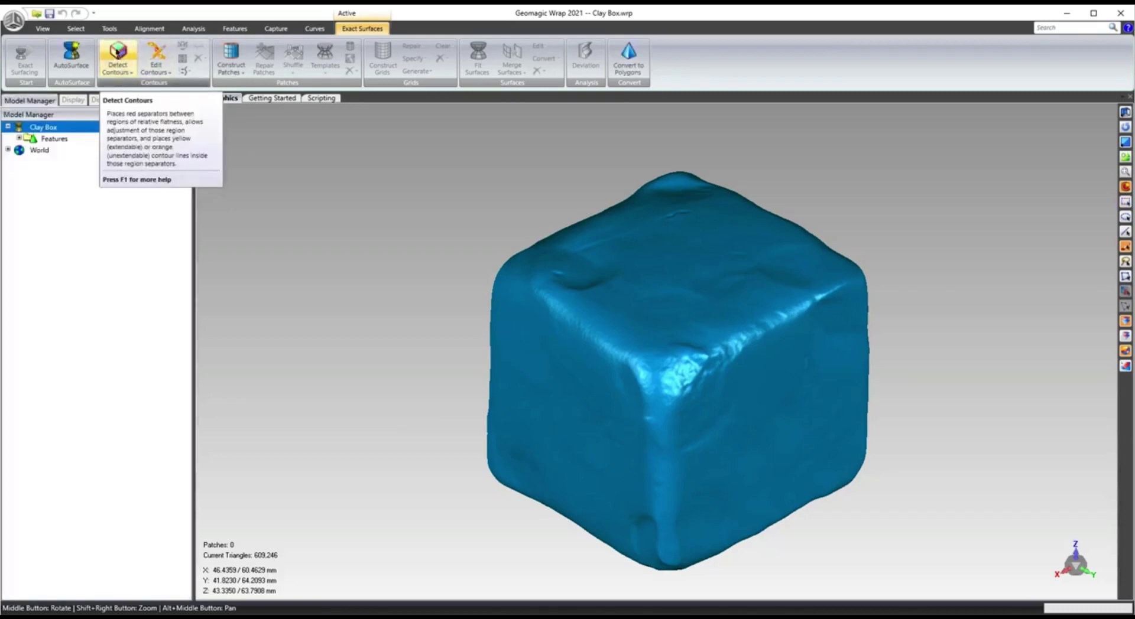
click(120, 56)
click(95, 223)
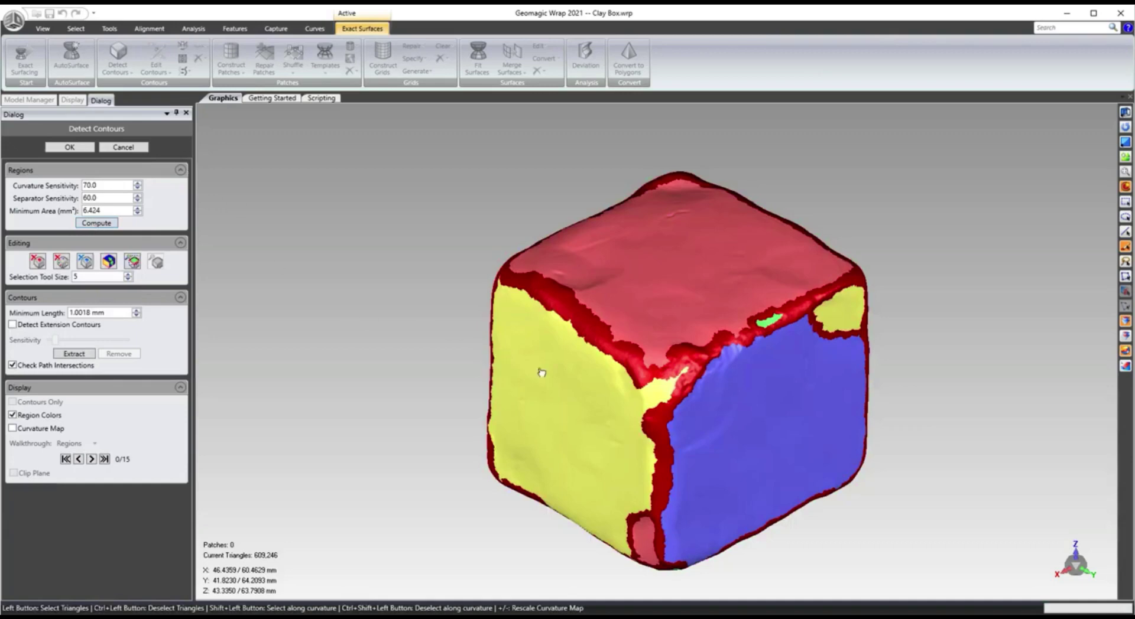
click(659, 388)
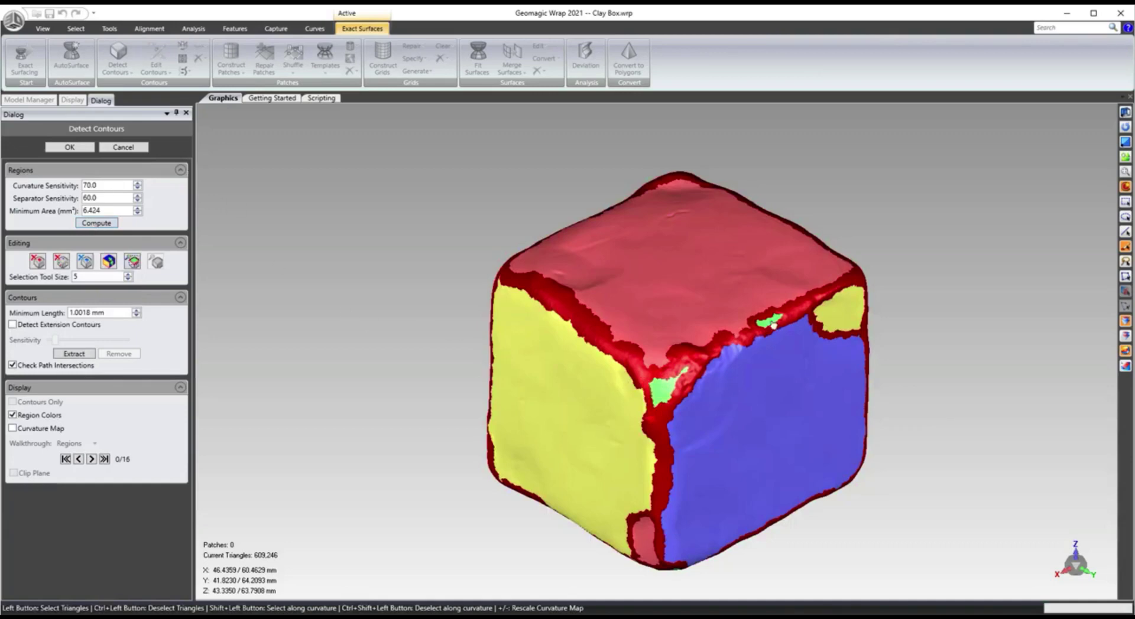
middle_drag(660, 388, 385, 231)
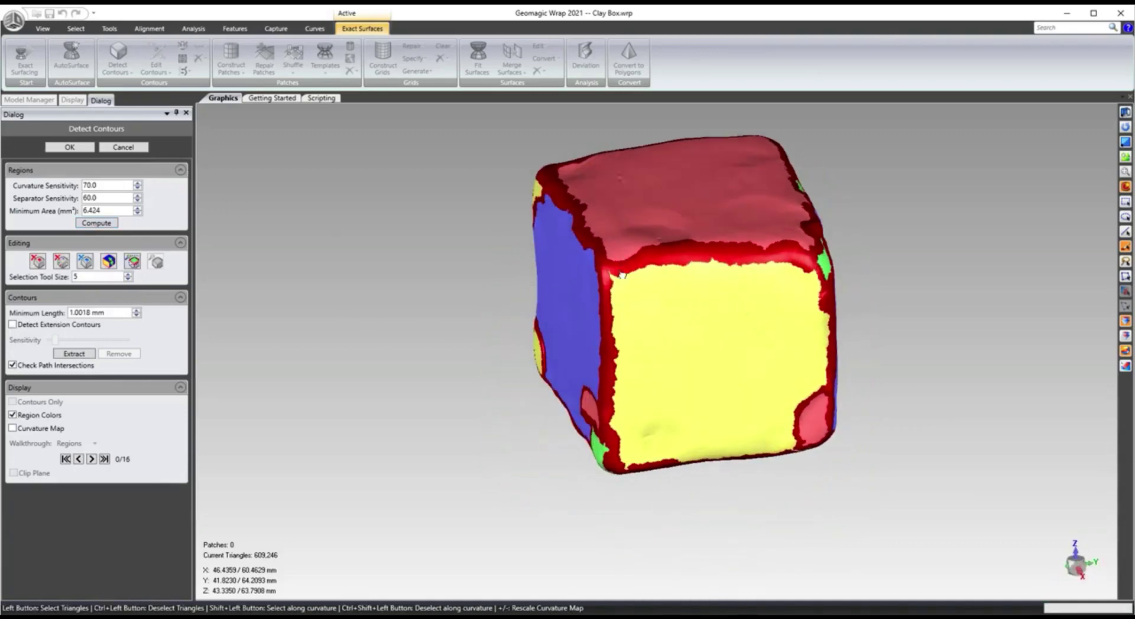
middle_drag(627, 278, 656, 241)
scroll(654, 241, up, 2)
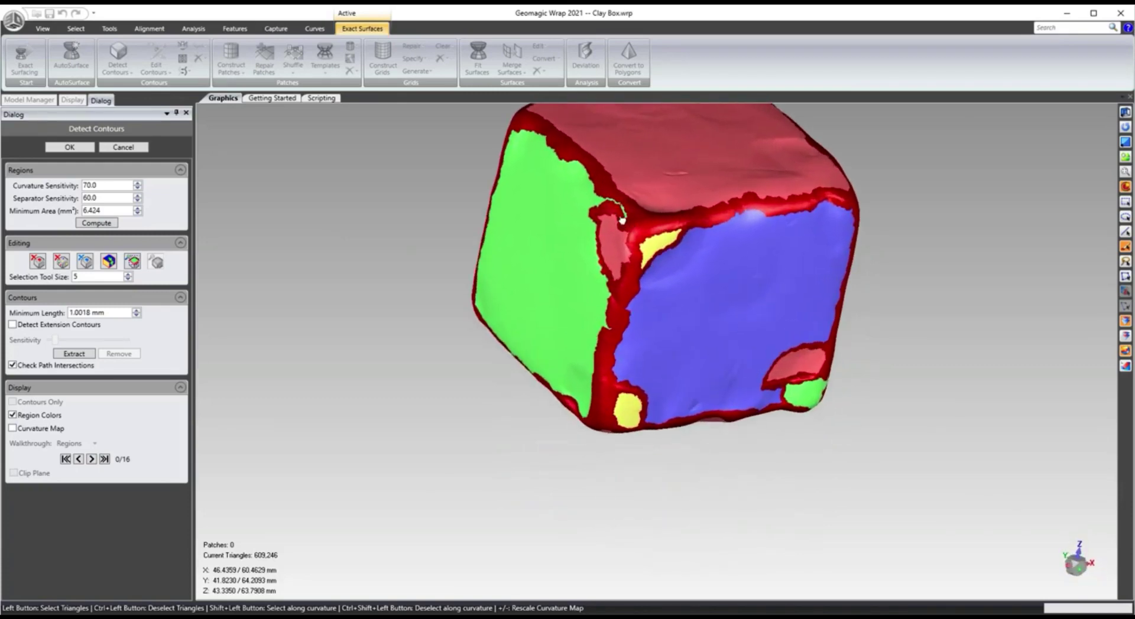
middle_drag(615, 210, 712, 221)
middle_drag(819, 208, 730, 371)
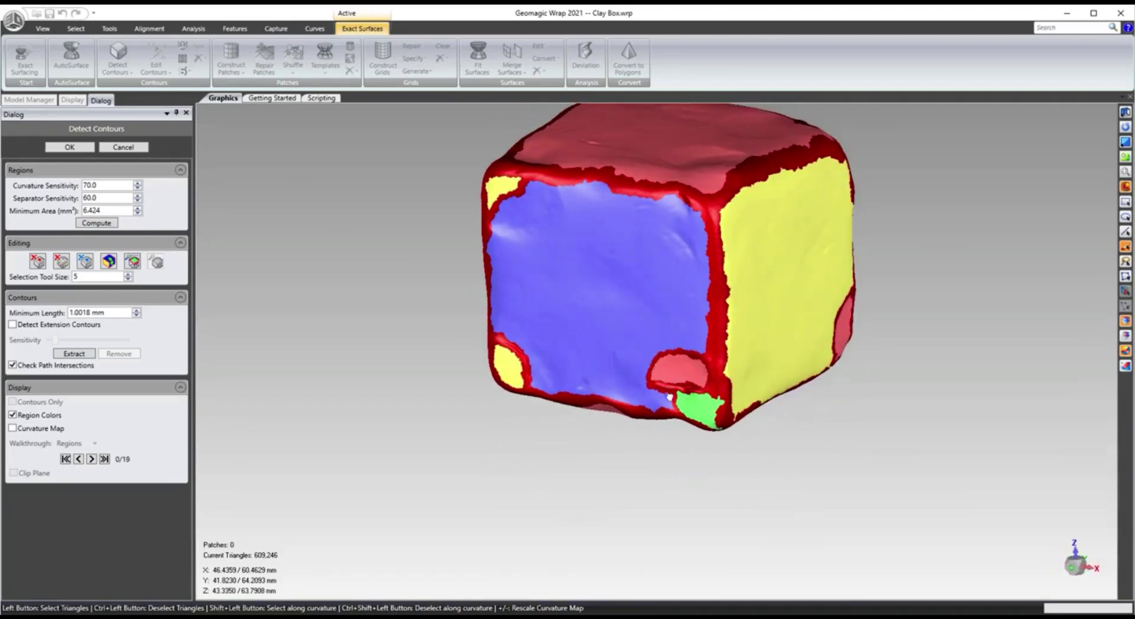
click(73, 354)
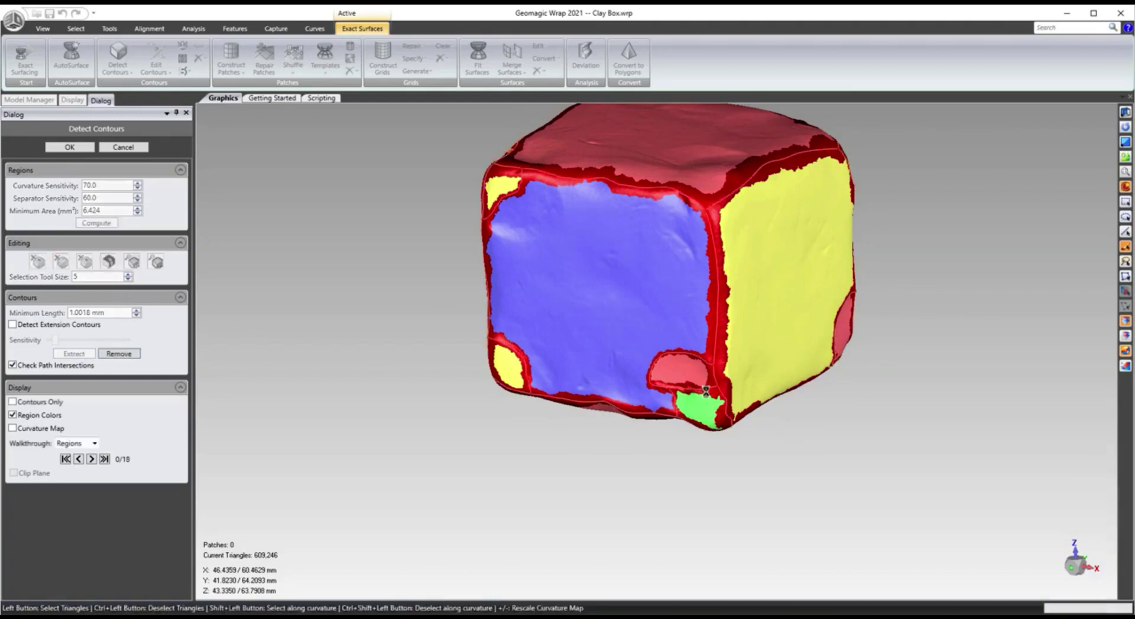
middle_drag(786, 284, 679, 236)
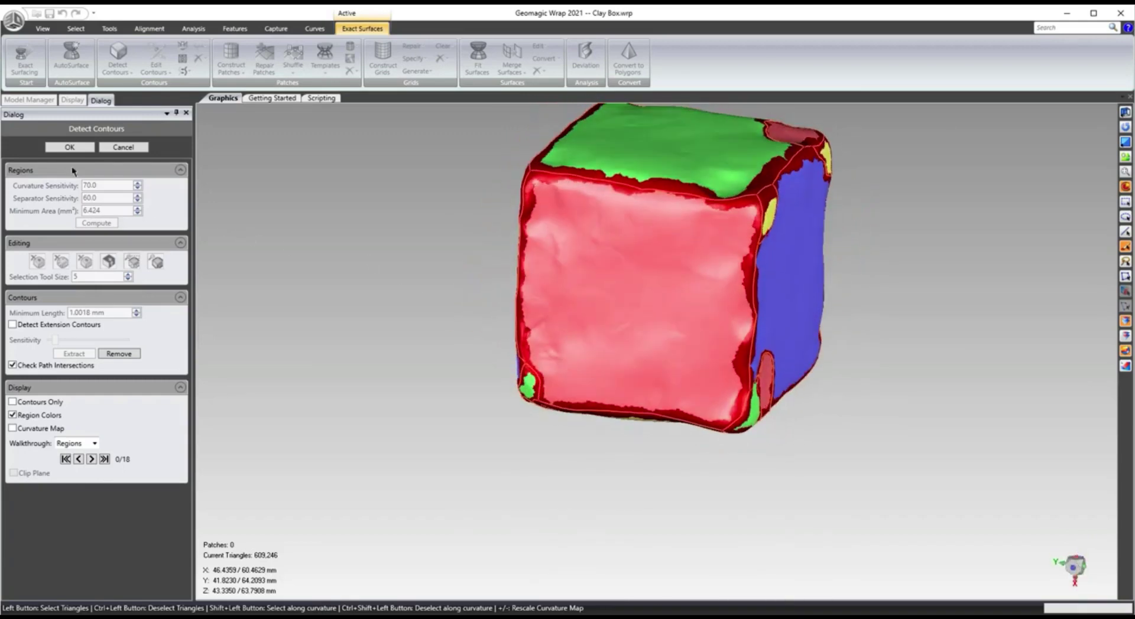
Discard the detected contours and open Edit Contours with a three-quarter corner view
click(123, 147)
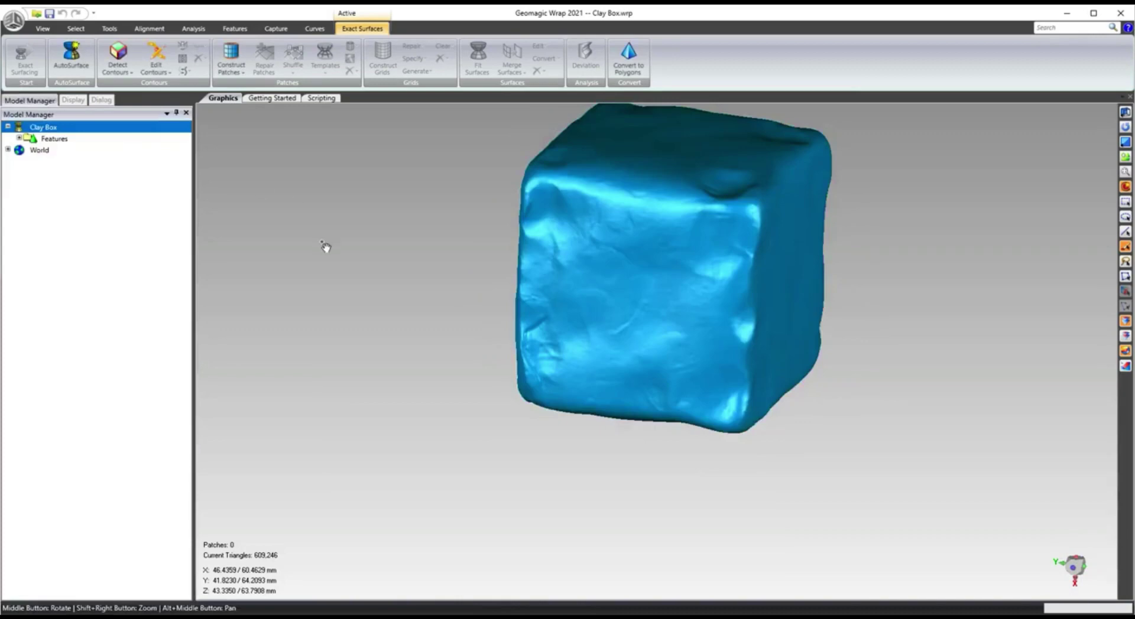
mouse_move(610, 220)
middle_down()
mouse_move(625, 214)
mouse_move(597, 225)
middle_up()
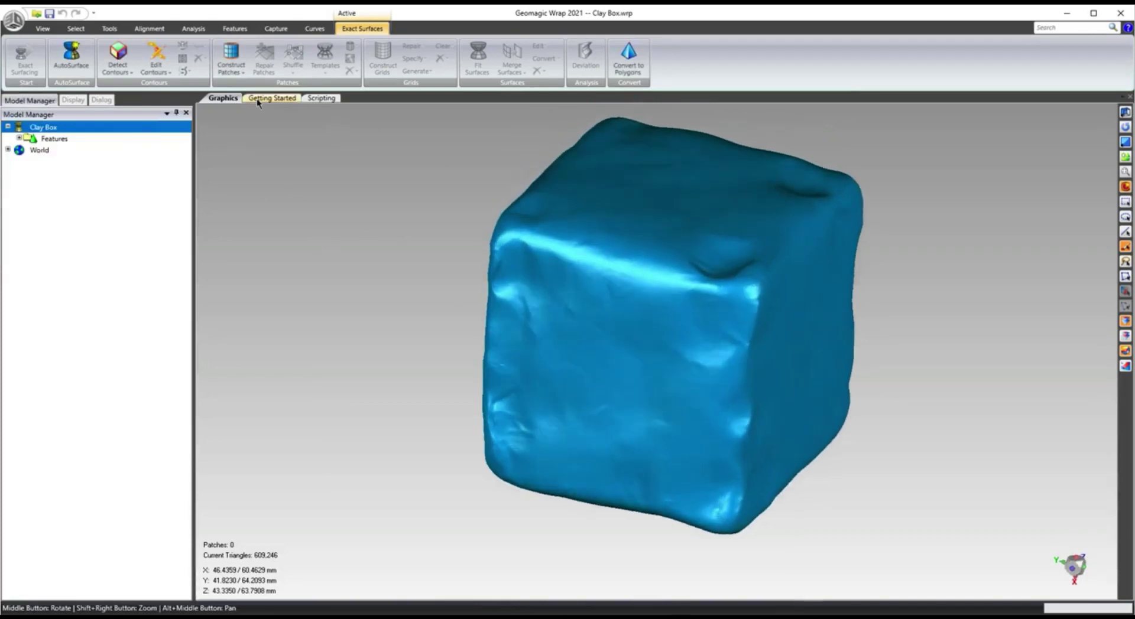
click(155, 58)
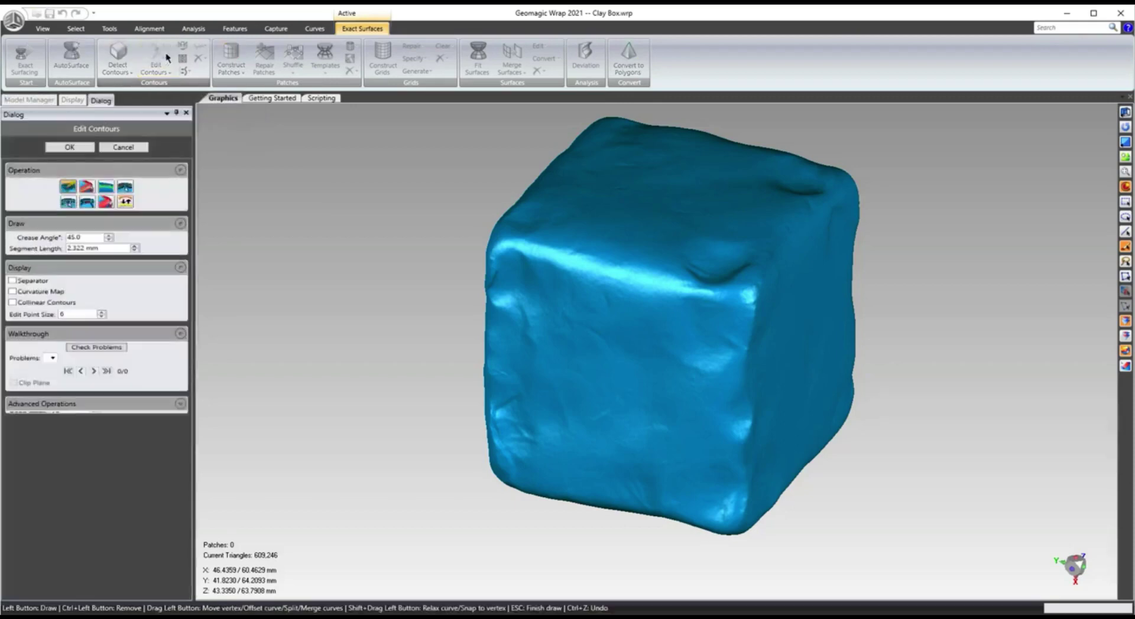
middle_drag(511, 251, 542, 269)
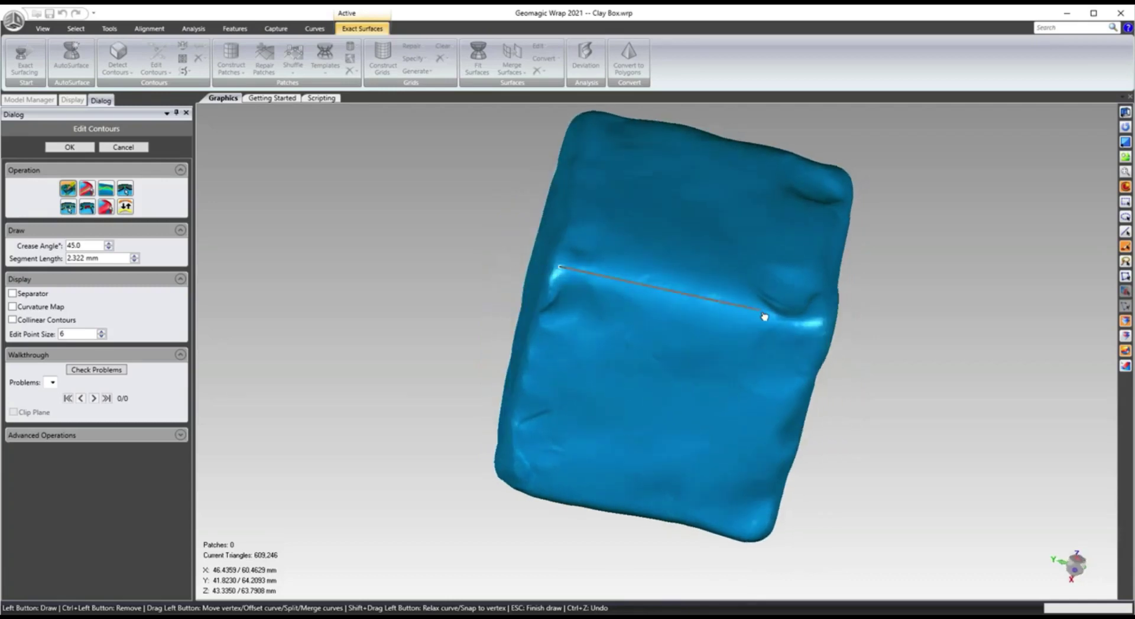
middle_drag(559, 269, 727, 310)
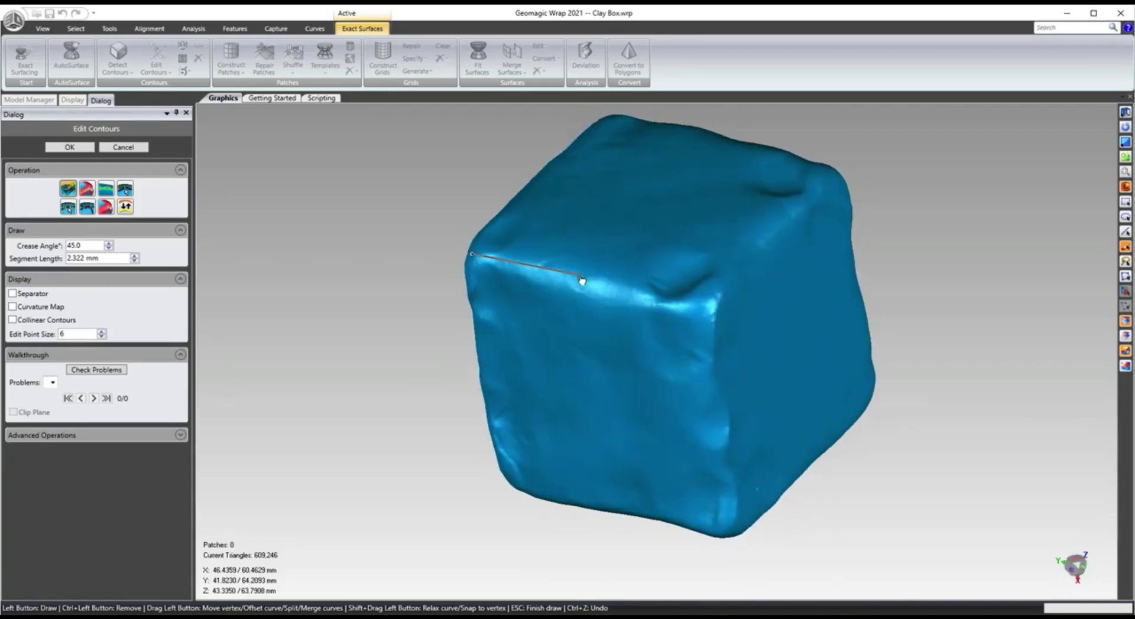
Draw a contour along the cube's top edges, closing the loop at its starting corner
click(703, 304)
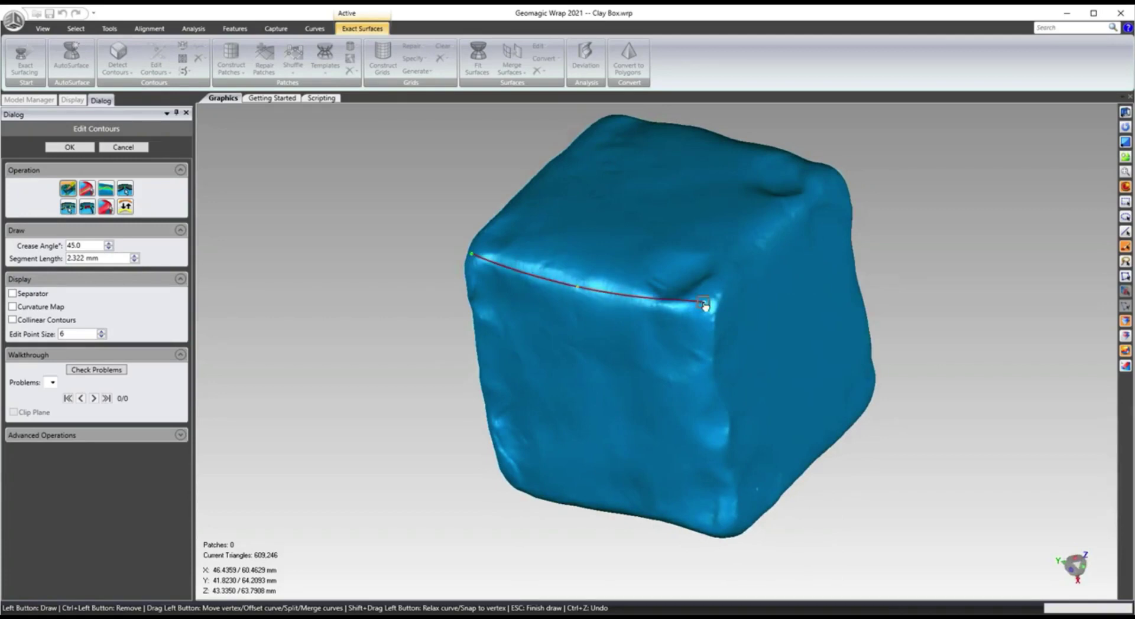
click(749, 249)
click(798, 205)
click(833, 174)
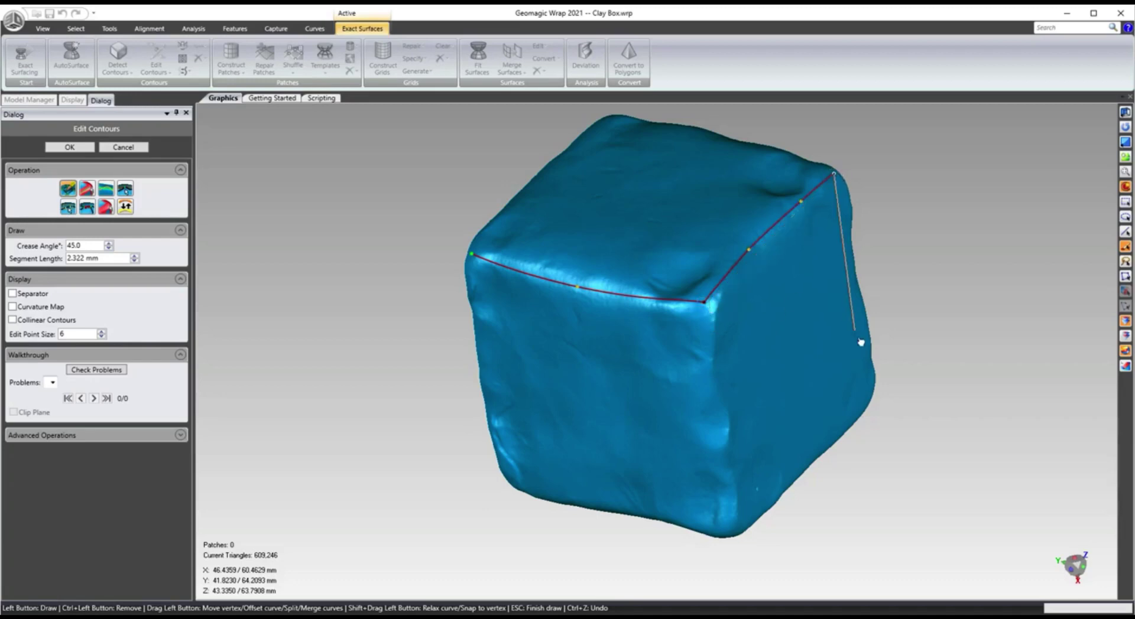
middle_drag(863, 342, 752, 355)
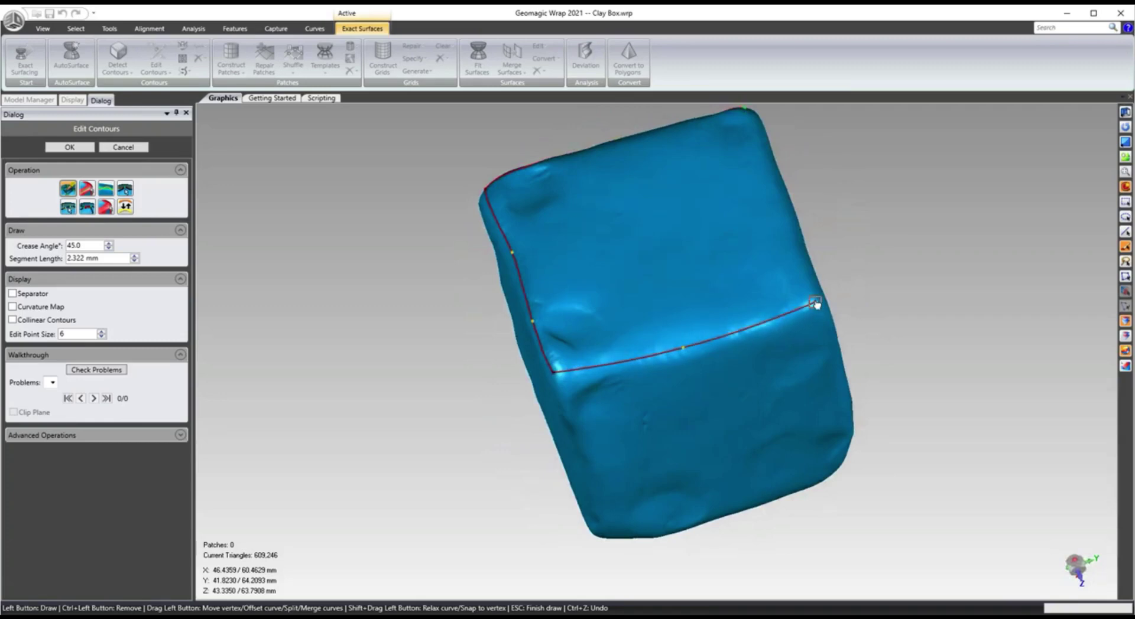
middle_drag(815, 309, 686, 351)
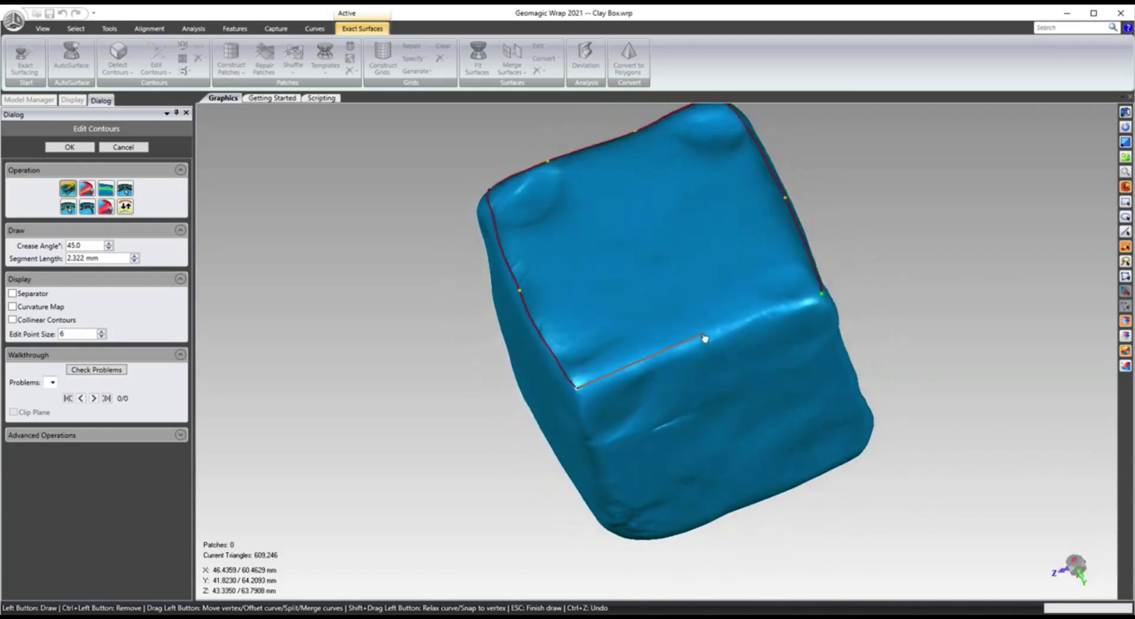
click(700, 340)
click(819, 300)
middle_drag(664, 394, 666, 262)
Drag the contour corner onto the cube's front top corner and merge the ends into one sharp vertex
scroll(641, 323, up, 5)
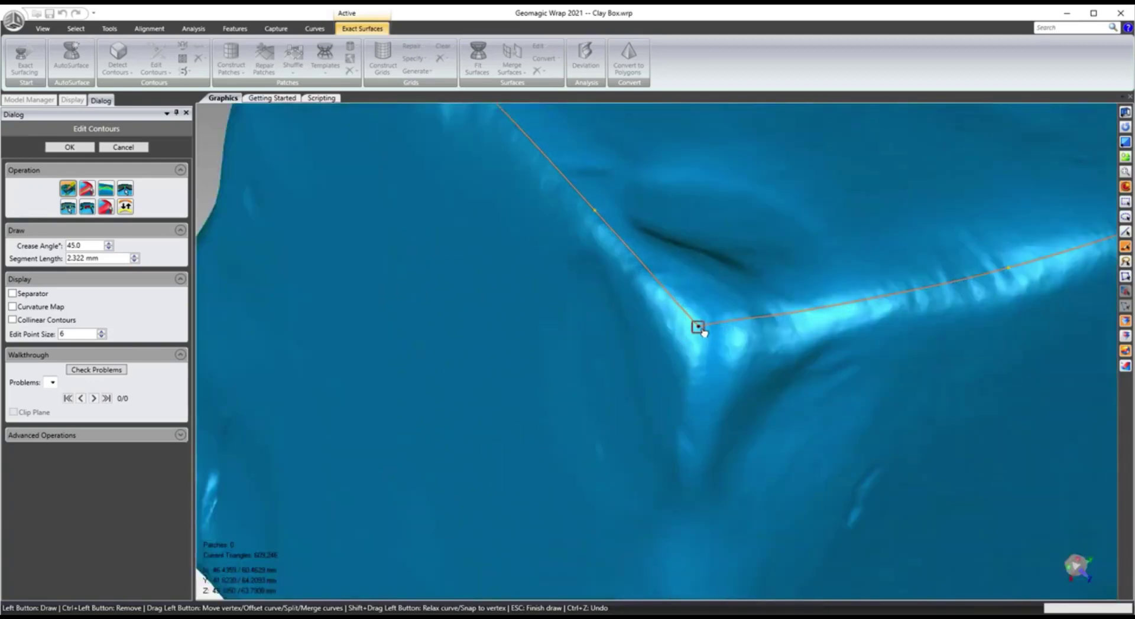
middle_drag(717, 405, 768, 354)
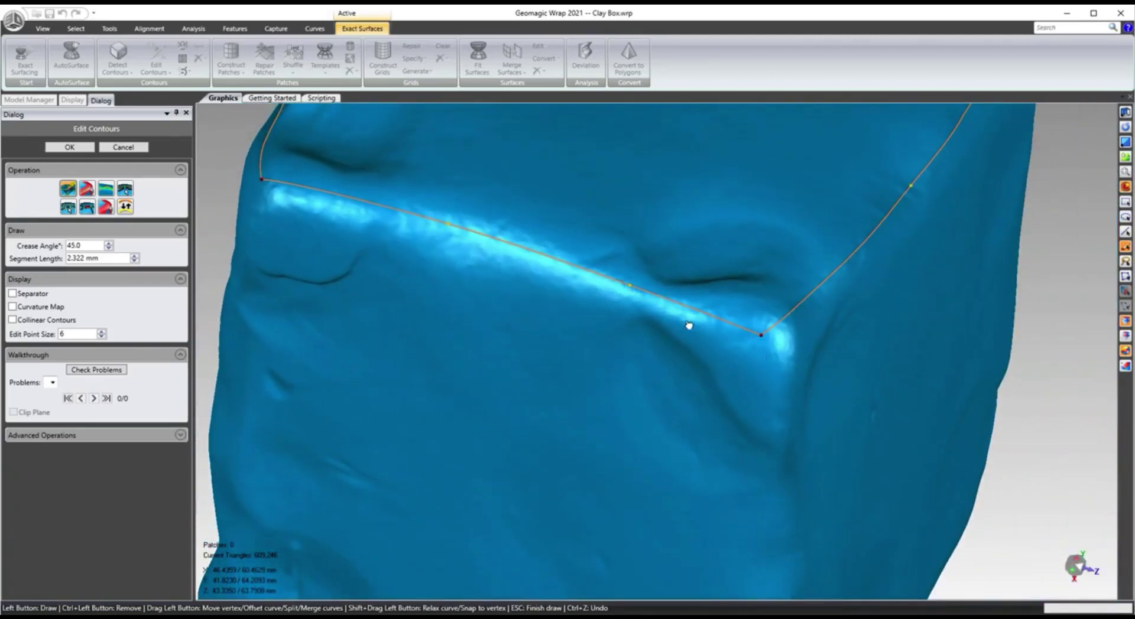
middle_drag(753, 330, 768, 316)
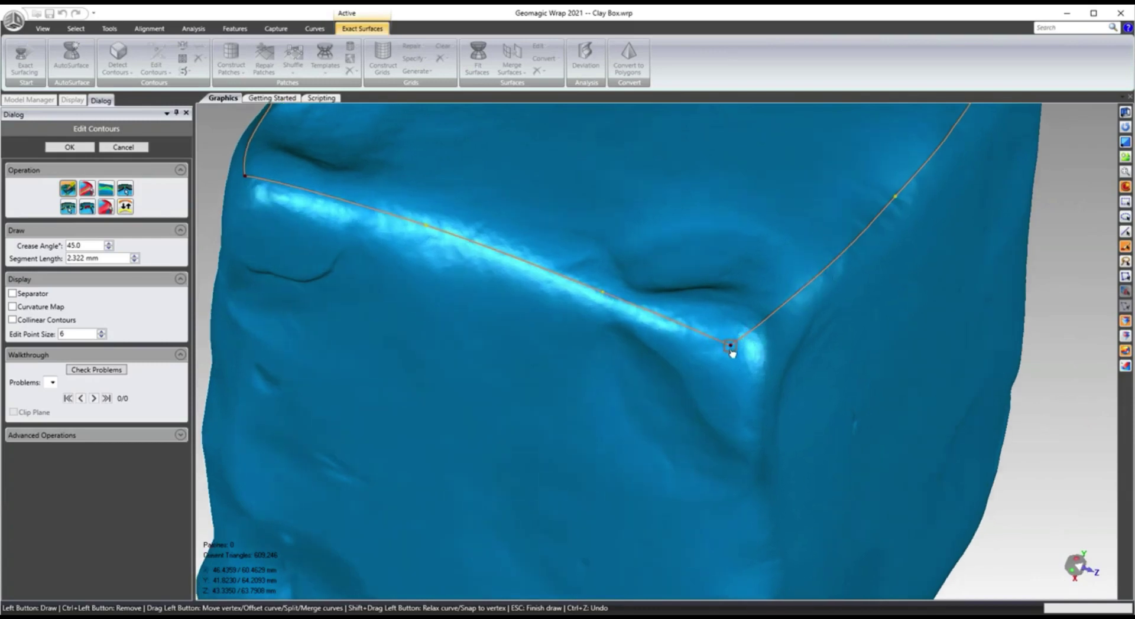
drag(717, 344, 746, 339)
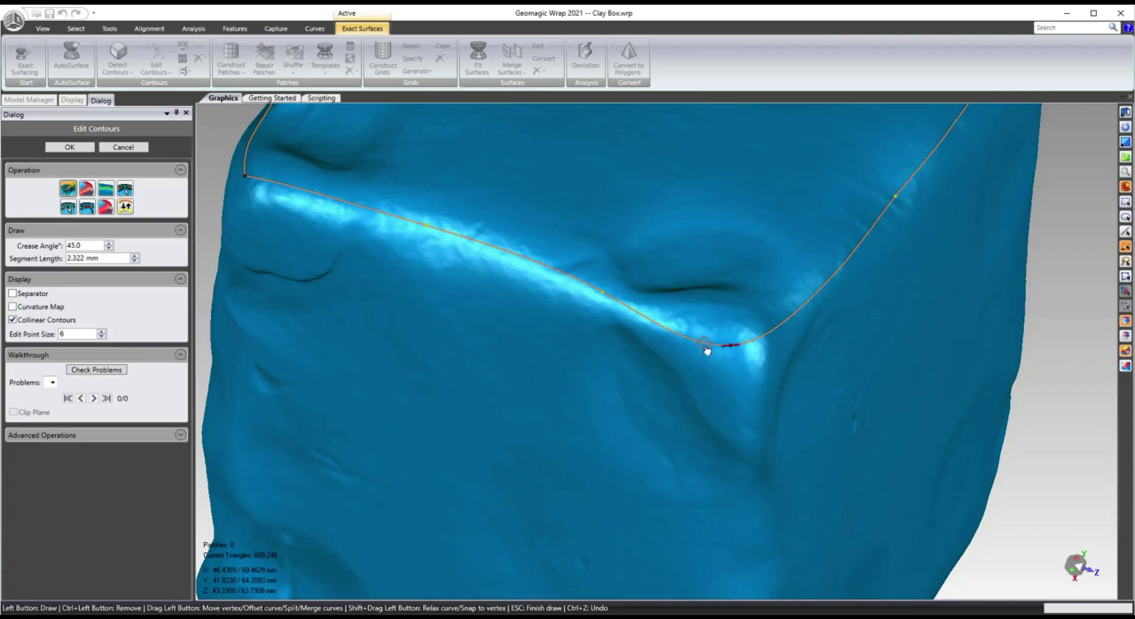
drag(708, 349, 768, 334)
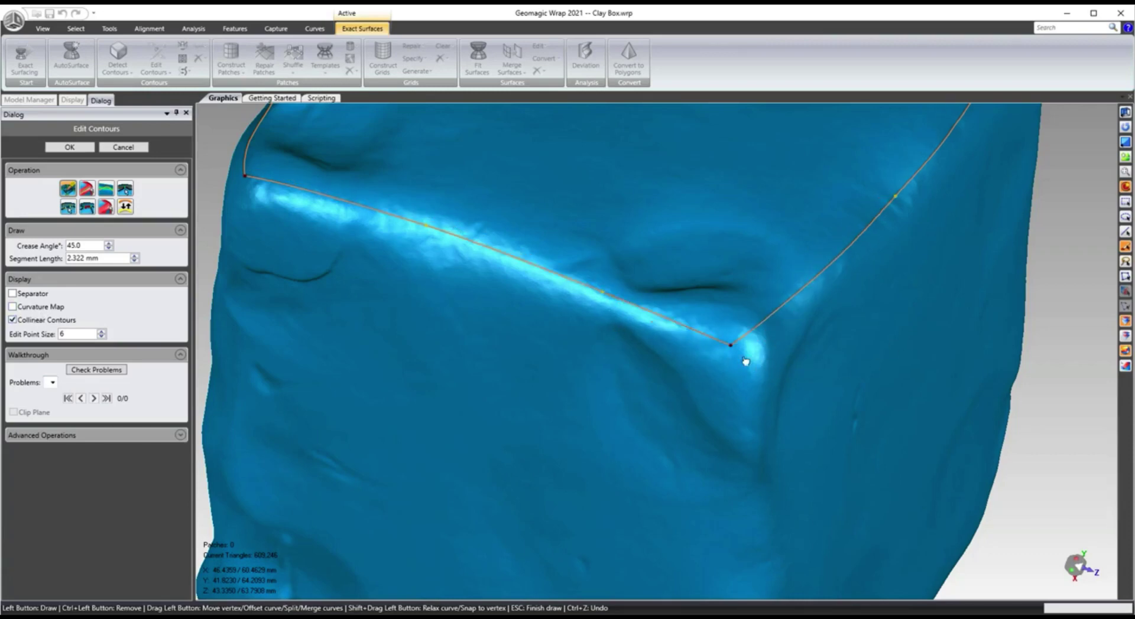
scroll(792, 387, down, 5)
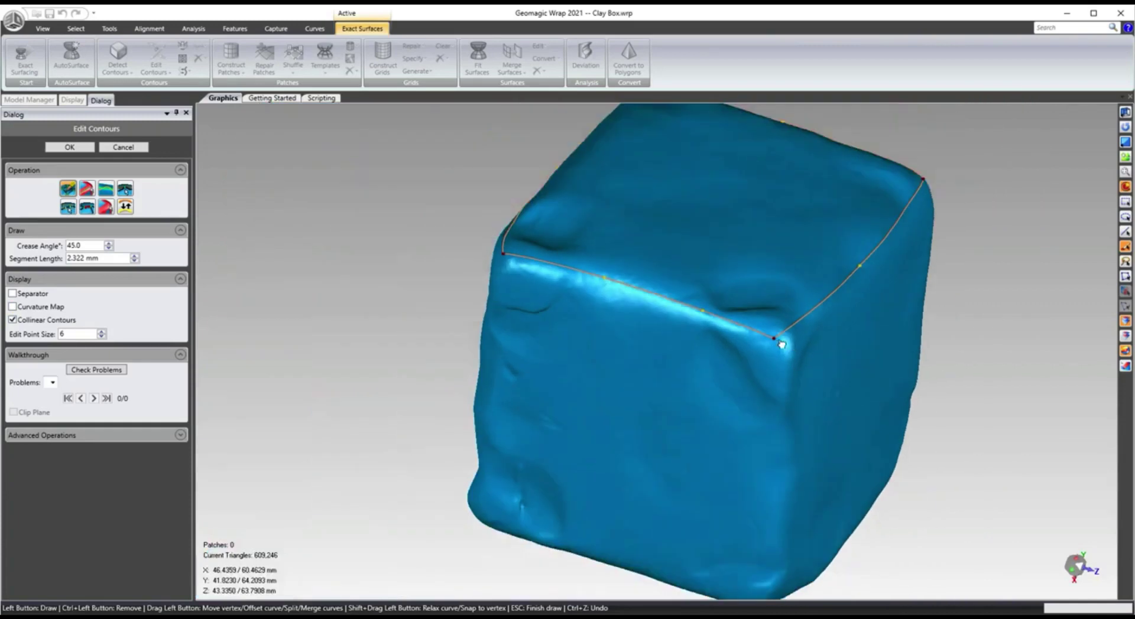
Trace a contour down the front vertical edge to the bottom corner
click(774, 340)
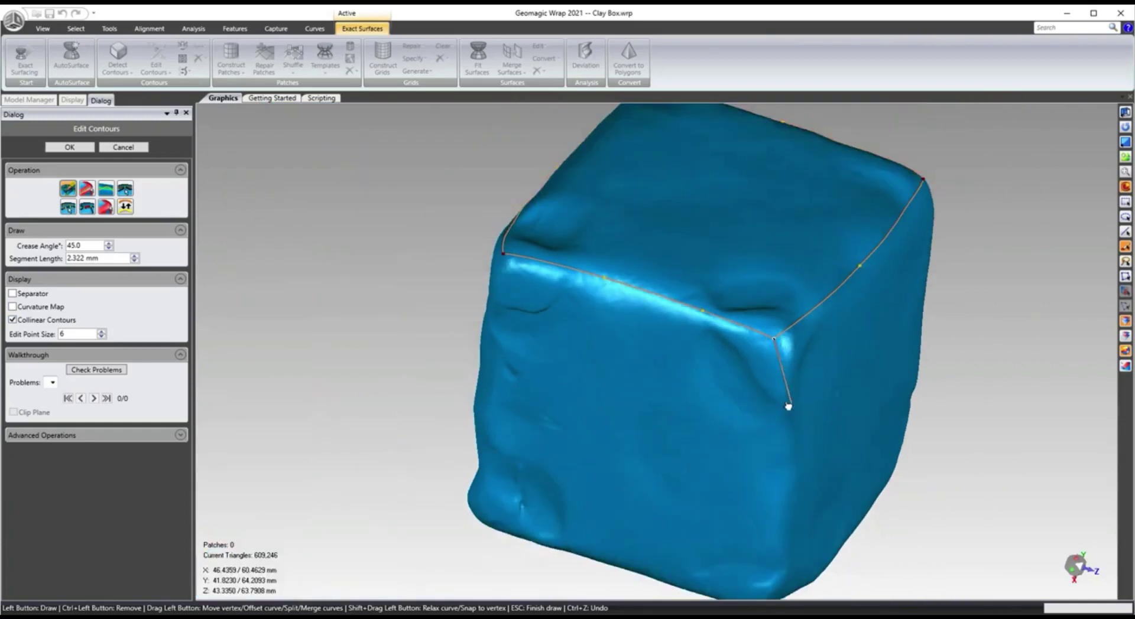
click(791, 484)
middle_drag(777, 502, 775, 498)
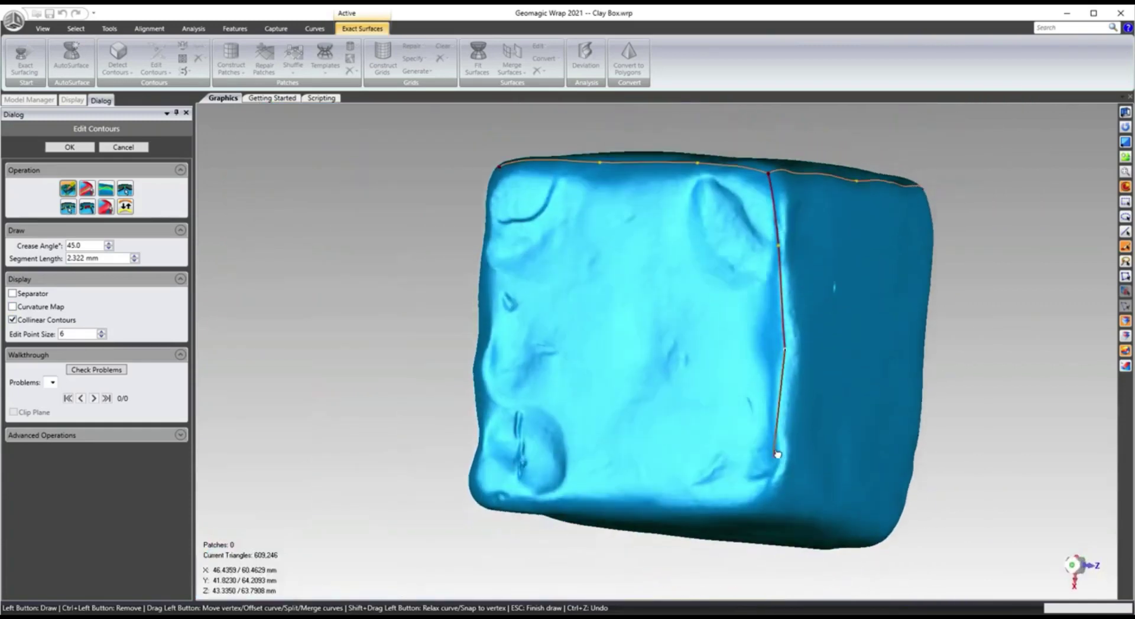
click(774, 496)
Continue contours along the front bottom edge and up the left vertical edge to the top-left corner
middle_drag(773, 496, 704, 419)
click(703, 417)
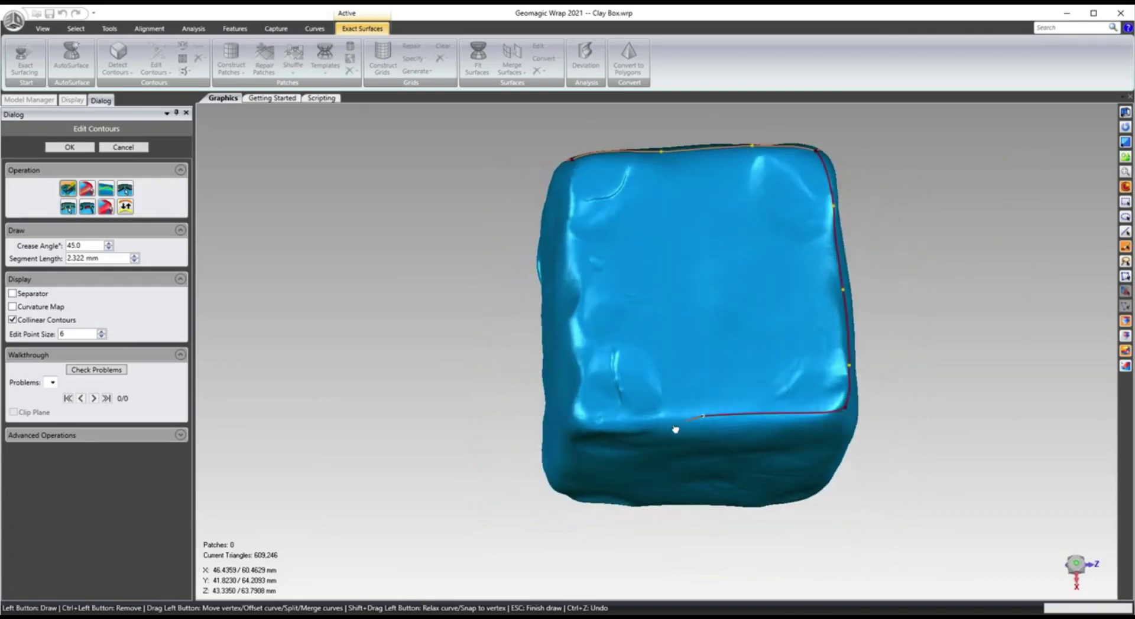
click(584, 423)
middle_drag(585, 424, 654, 426)
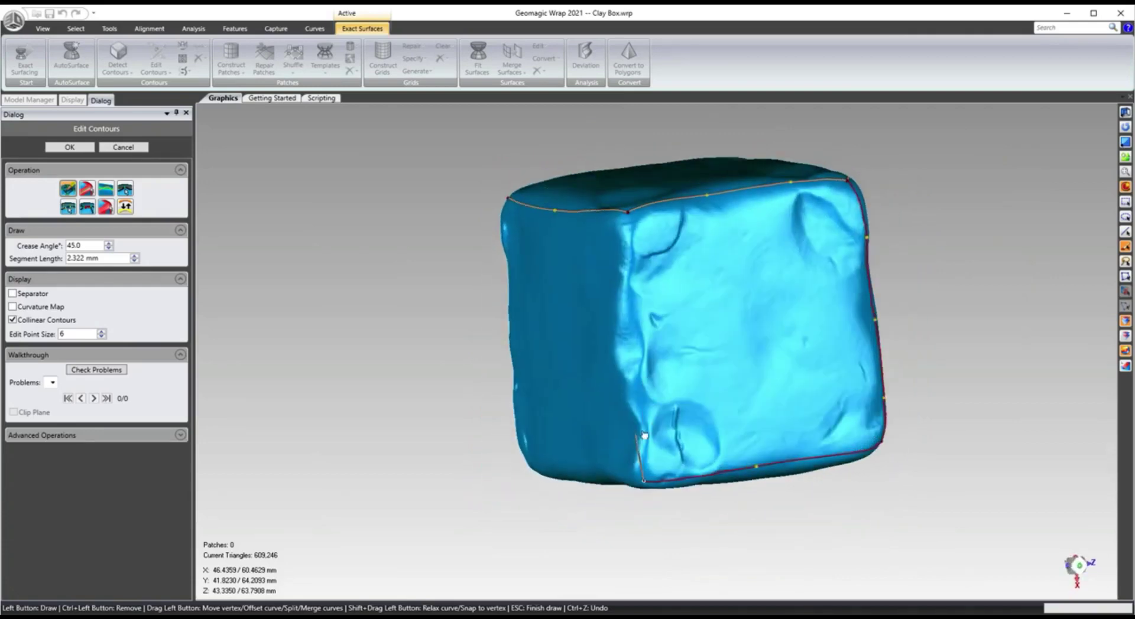
click(645, 424)
click(629, 258)
click(628, 211)
Add a contour along the bottom edge on another side of the cube
middle_drag(656, 260, 757, 405)
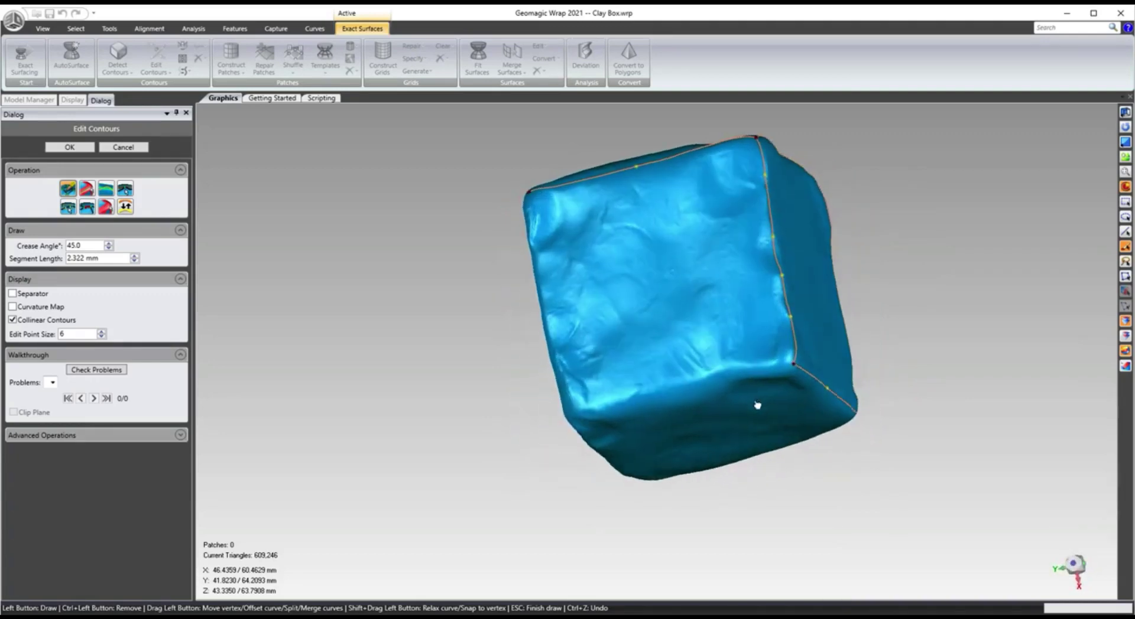
click(795, 365)
click(578, 413)
middle_drag(605, 411, 693, 319)
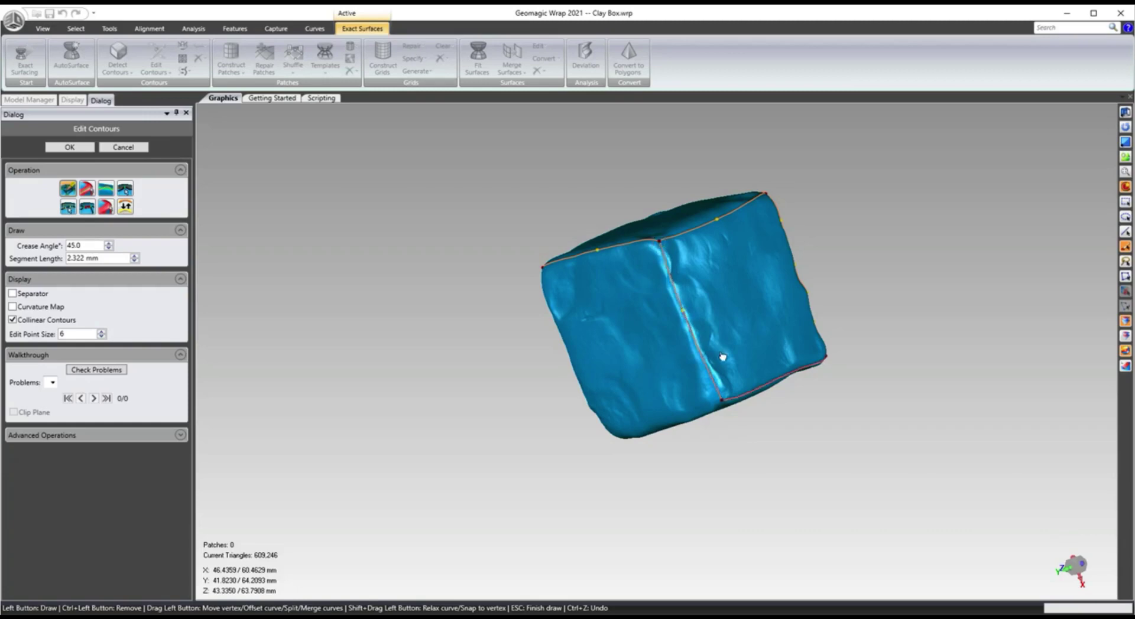
middle_drag(722, 367, 833, 326)
scroll(833, 326, up, 5)
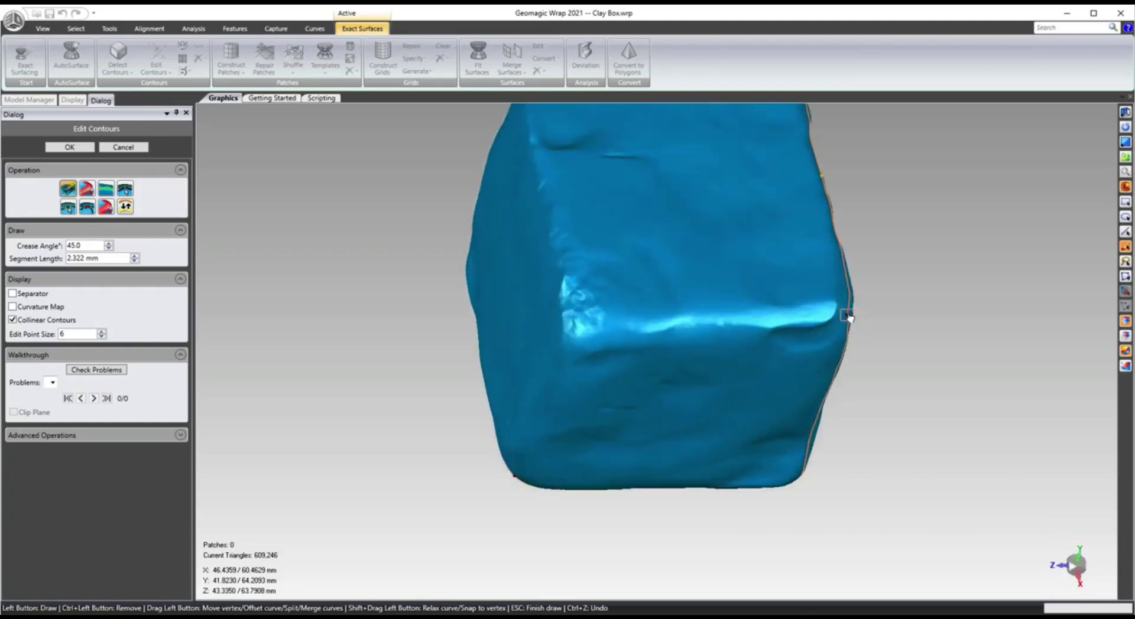
Trace the right edge to the top corner and join the right and left corner vertices
click(847, 315)
click(583, 322)
middle_drag(531, 233, 737, 340)
click(583, 232)
scroll(736, 340, up, 3)
click(751, 357)
click(337, 346)
scroll(555, 349, down, 5)
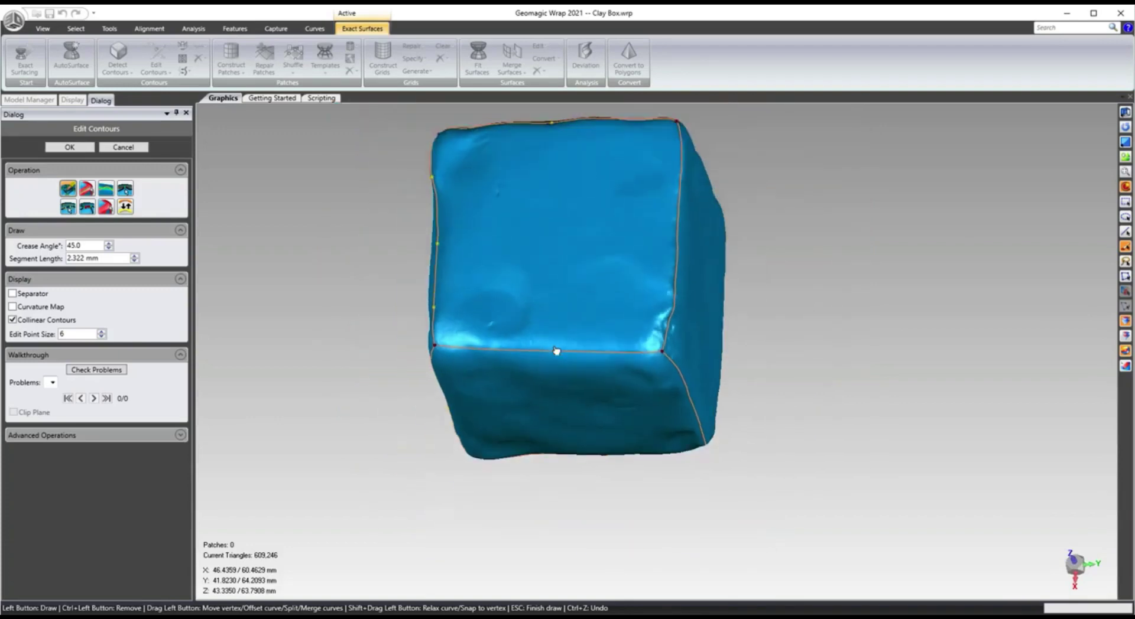
middle_drag(555, 349, 547, 378)
scroll(681, 355, up, 5)
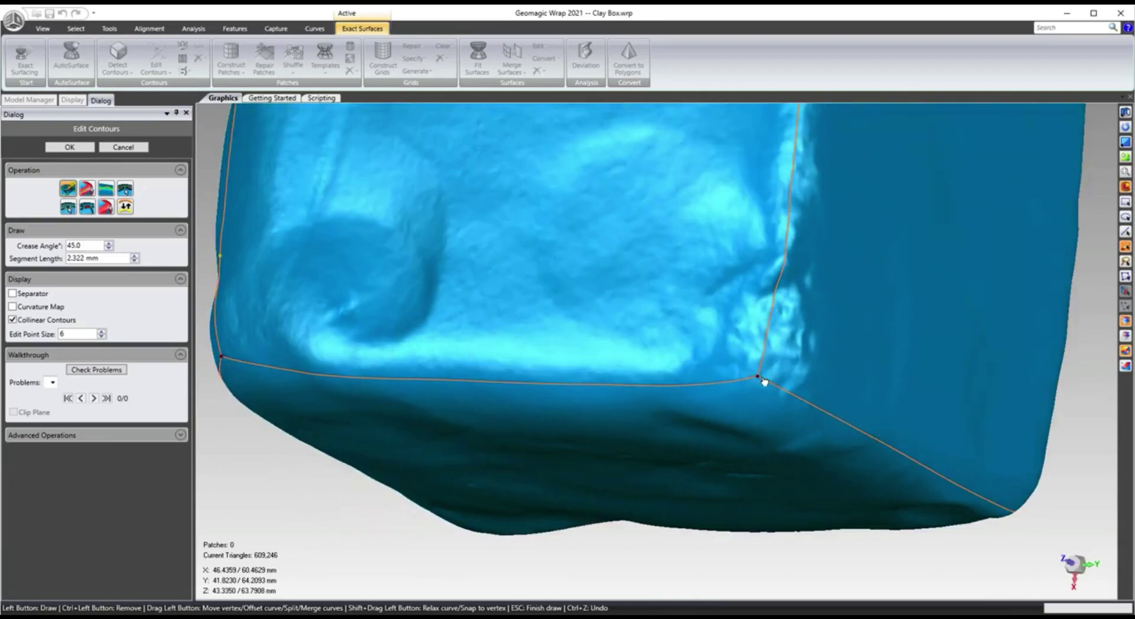
scroll(761, 380, down, 5)
middle_drag(761, 380, 733, 296)
click(735, 277)
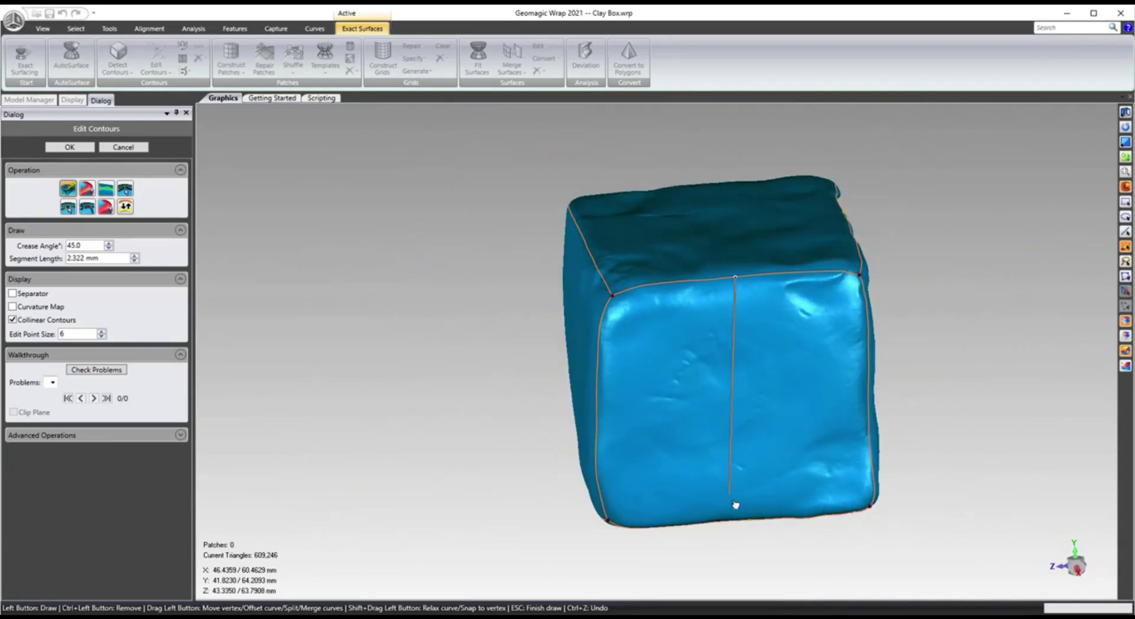
middle_drag(741, 520, 741, 435)
click(737, 442)
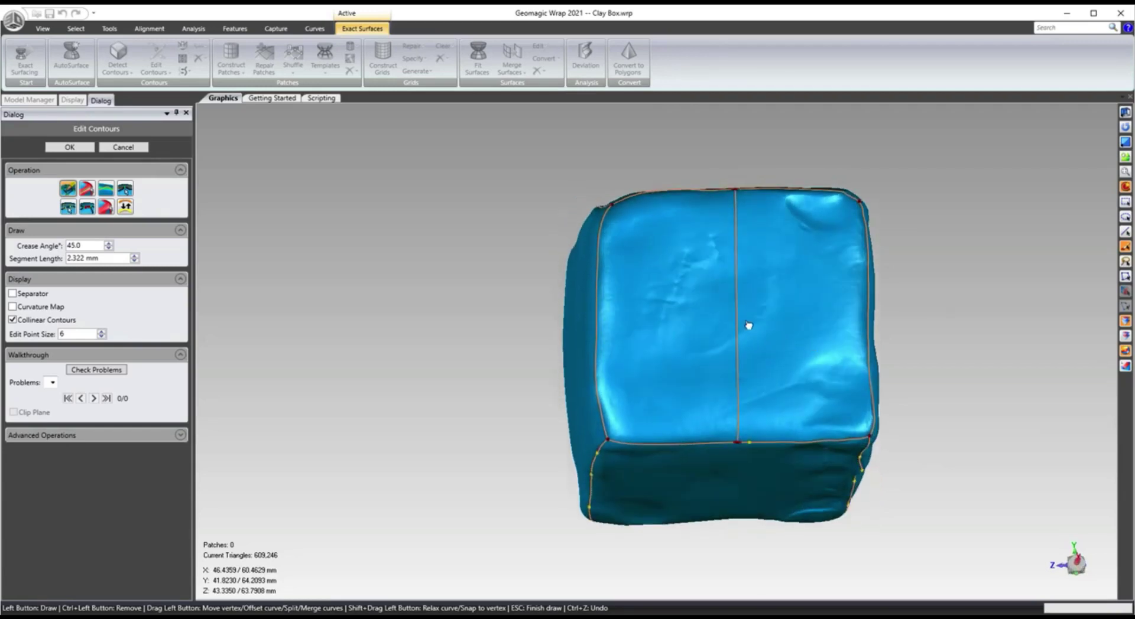
click(863, 323)
middle_drag(709, 411, 780, 345)
scroll(780, 344, up, 5)
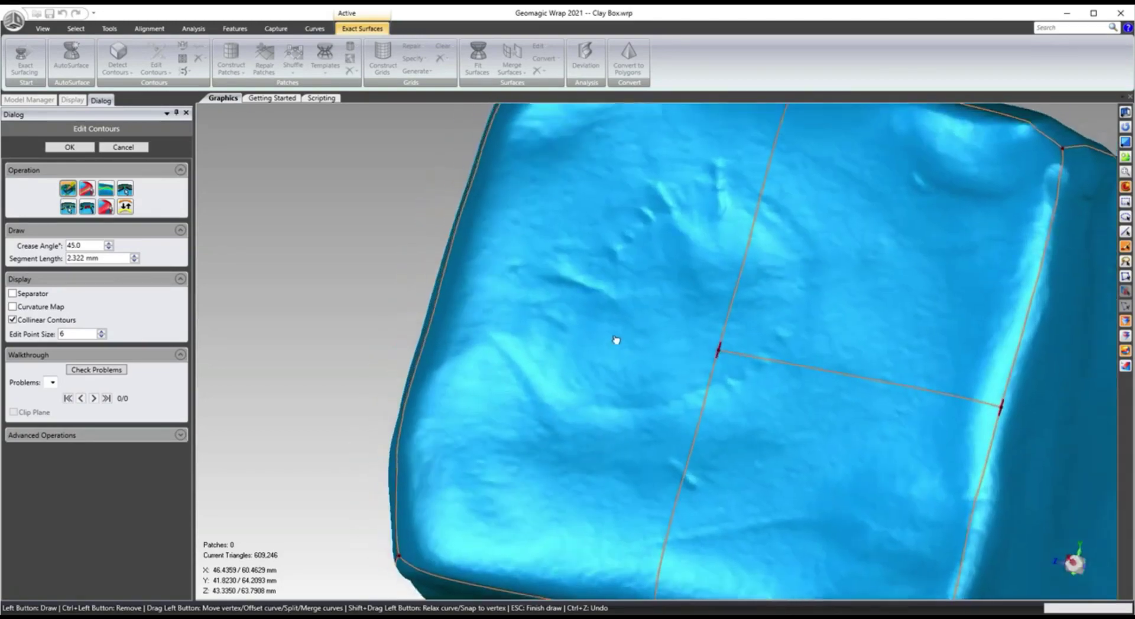
middle_drag(615, 340, 621, 314)
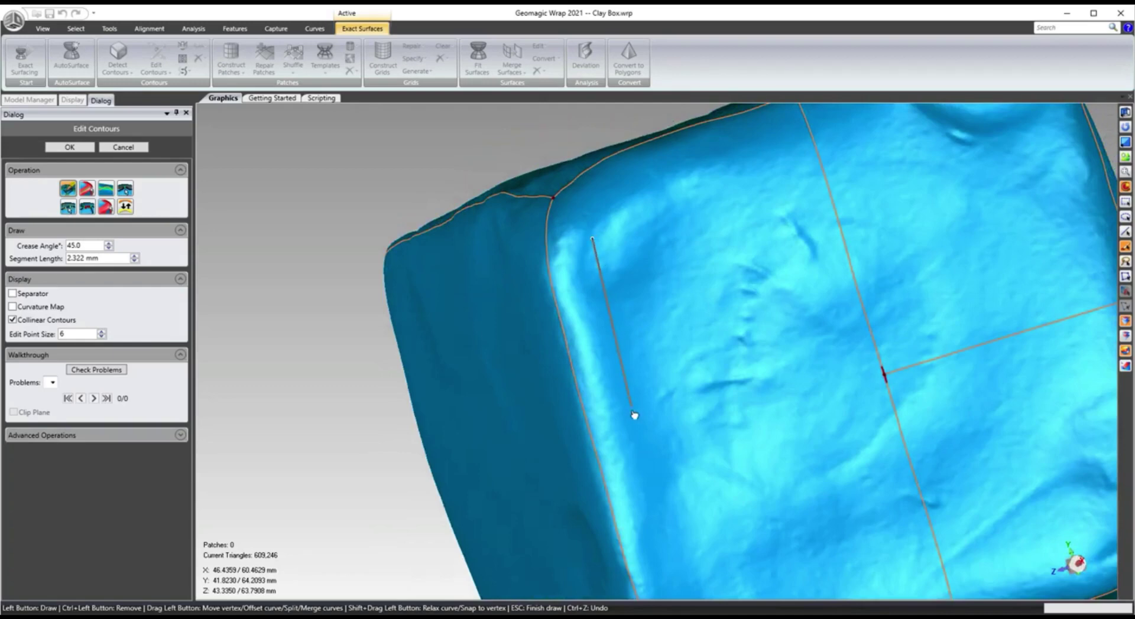
click(634, 453)
click(837, 392)
key(Escape)
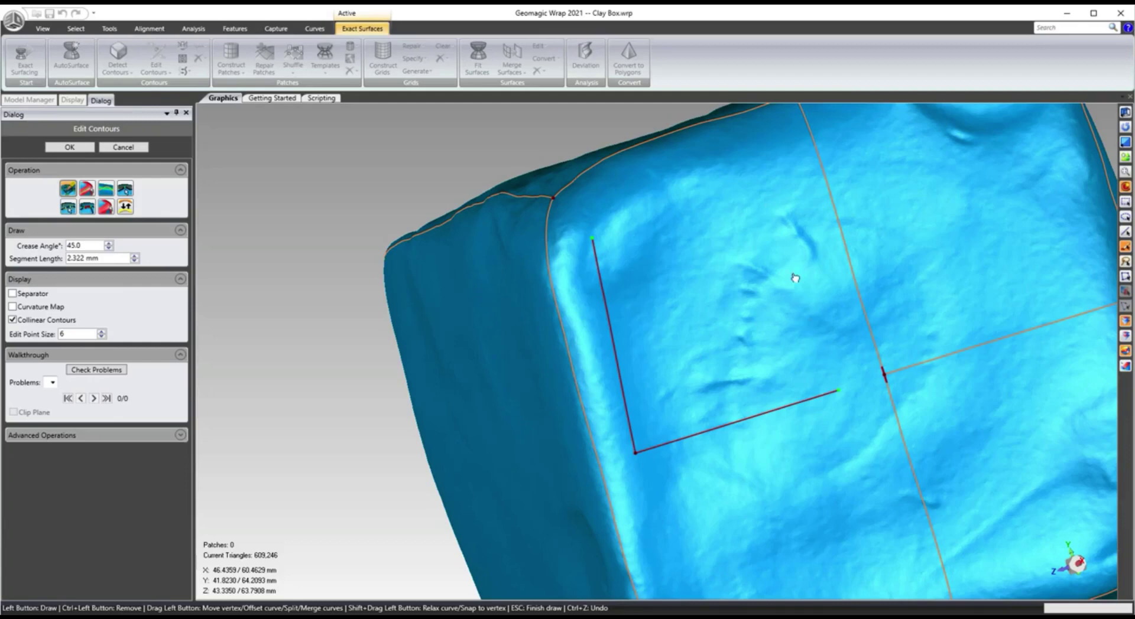
click(593, 238)
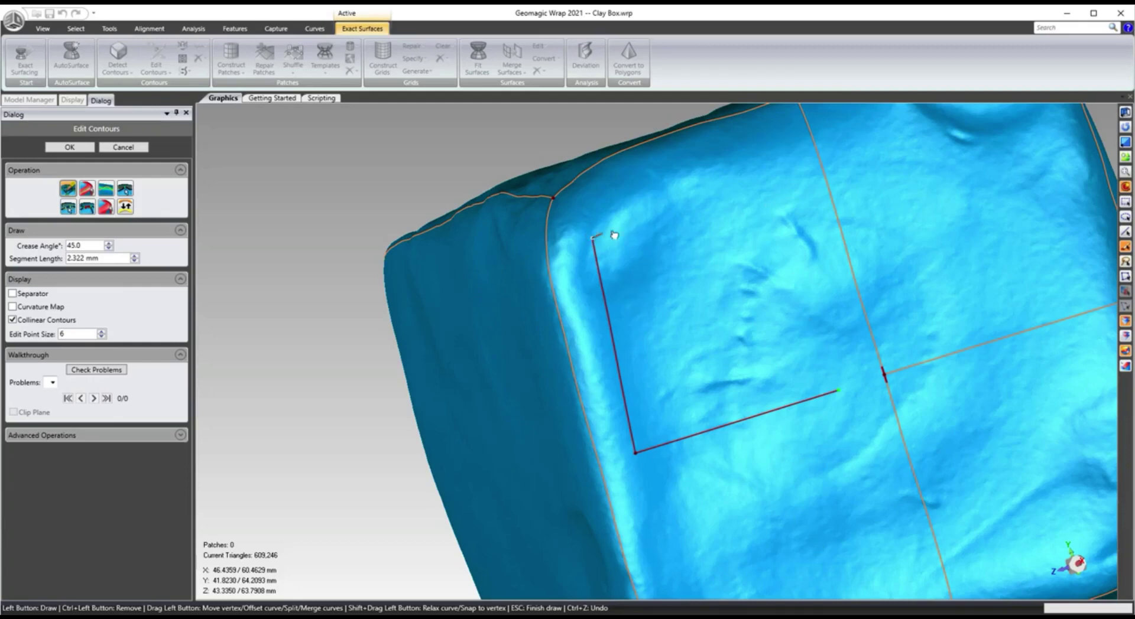
click(685, 208)
key(Escape)
scroll(613, 362, down, 3)
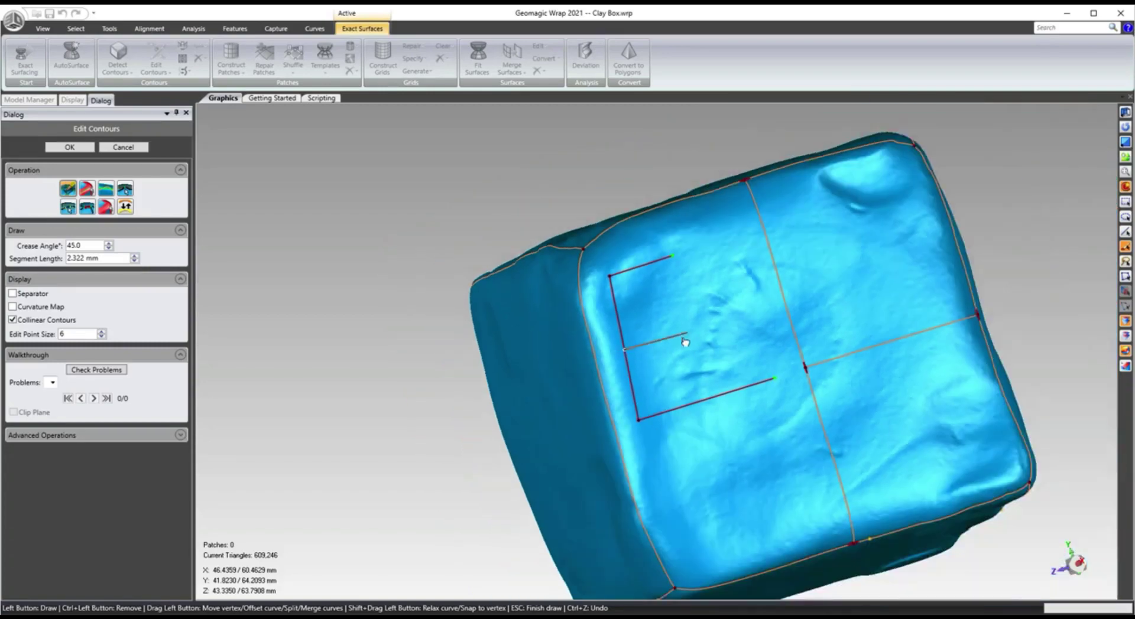
click(595, 359)
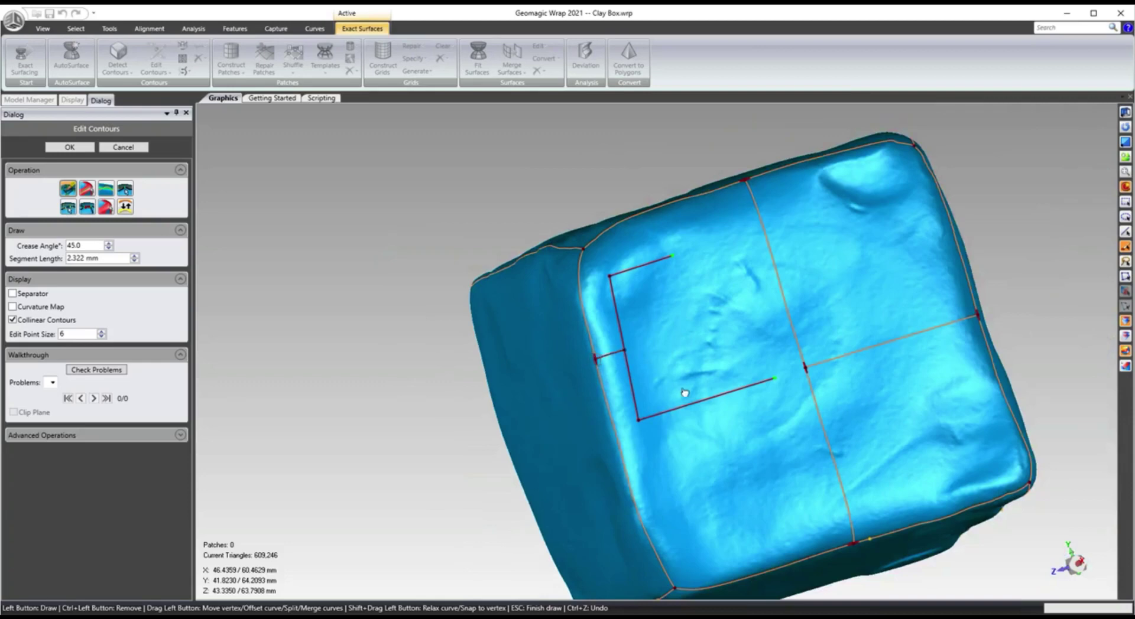
click(639, 421)
click(615, 429)
click(638, 421)
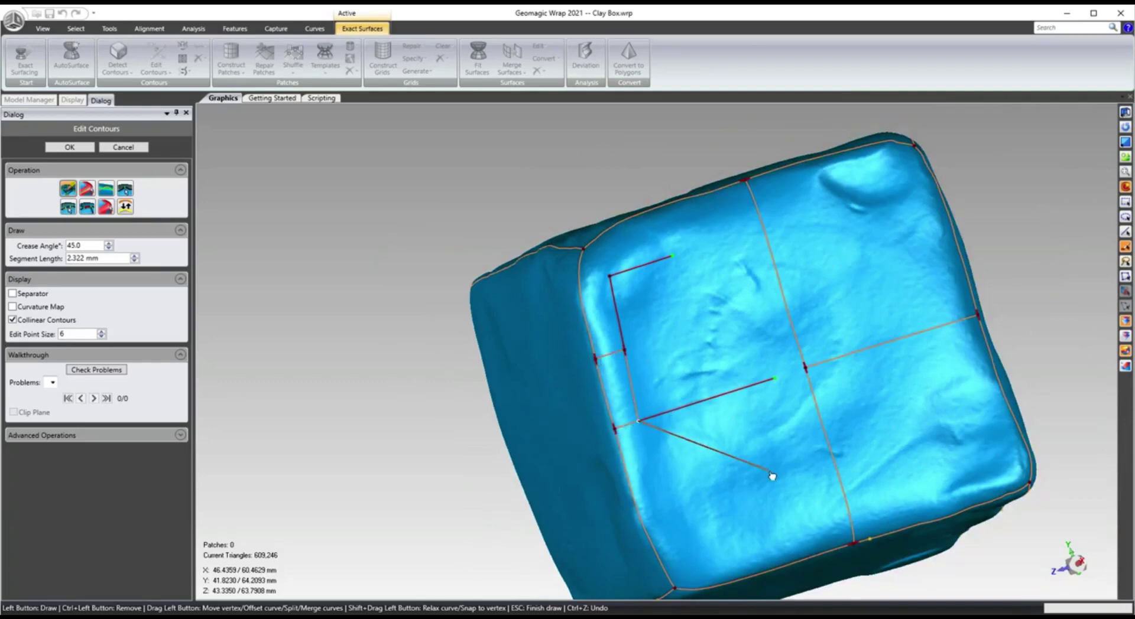
key(Escape)
ctrl+click(632, 385)
ctrl+click(664, 413)
ctrl+click(619, 426)
ctrl+click(613, 356)
ctrl+click(621, 332)
ctrl+click(630, 270)
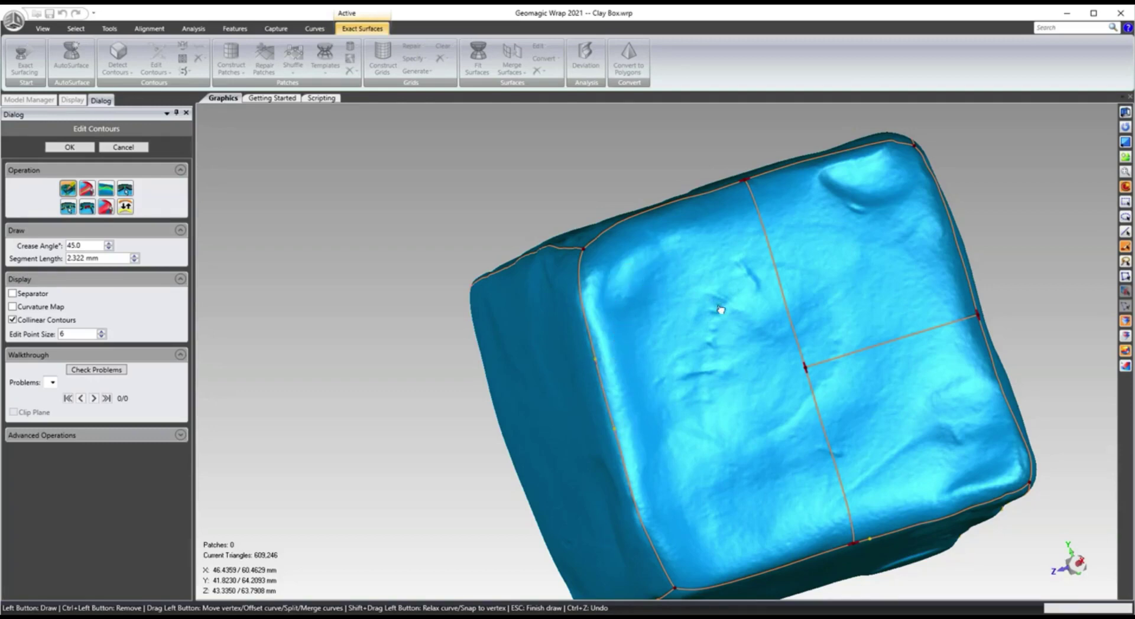
ctrl+click(790, 320)
ctrl+click(828, 360)
ctrl+click(811, 389)
Remove extra vertices from the left and bottom edge contours, then relax the bottom contour onto the edge
middle_drag(934, 320, 934, 320)
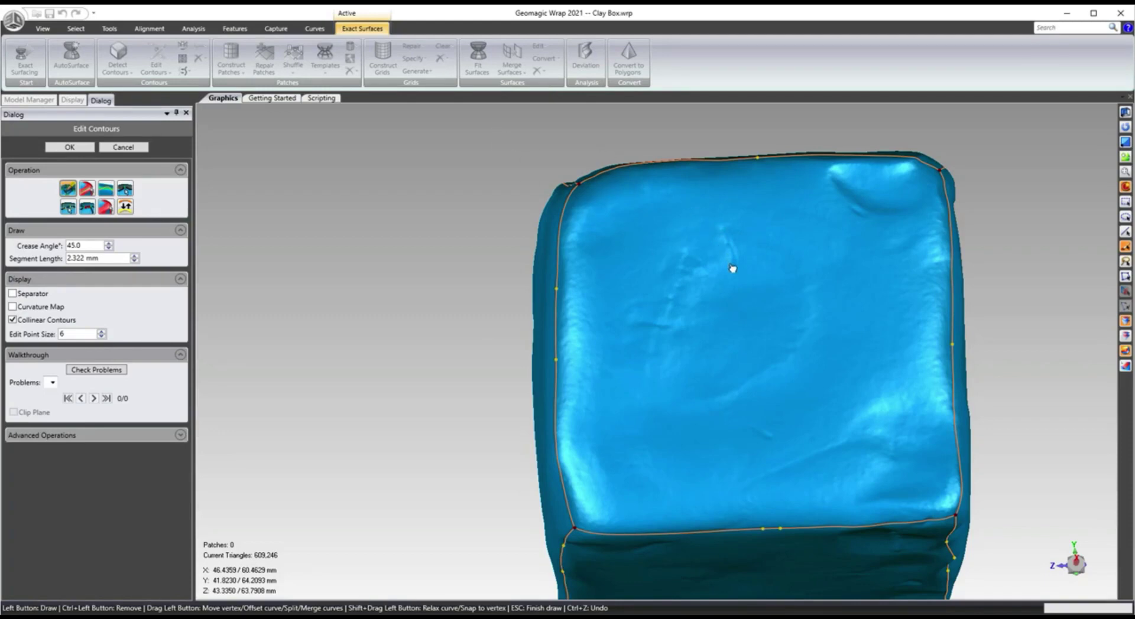
ctrl+click(556, 289)
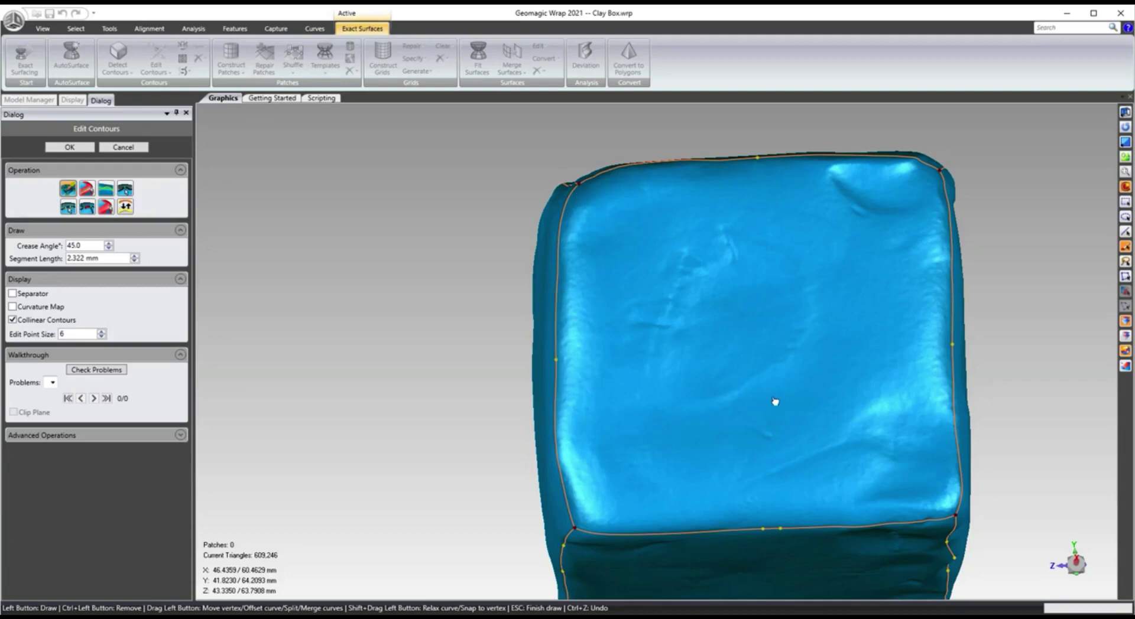
ctrl+click(781, 528)
shift+drag(664, 534, 851, 526)
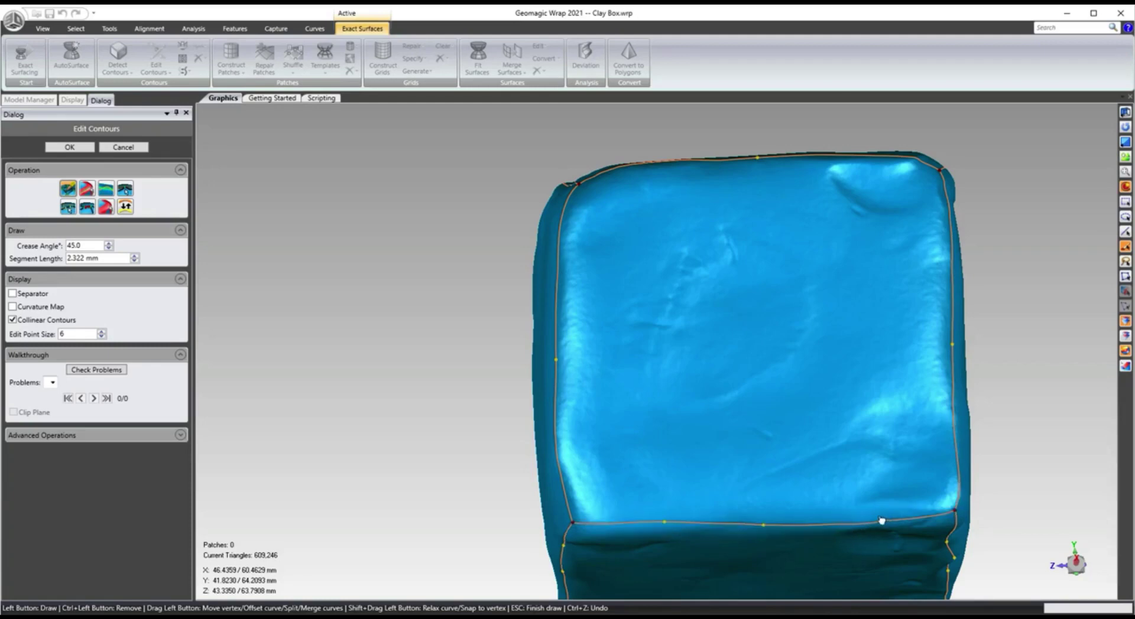
scroll(830, 526, up, 3)
shift+drag(820, 527, 823, 534)
scroll(819, 419, down, 3)
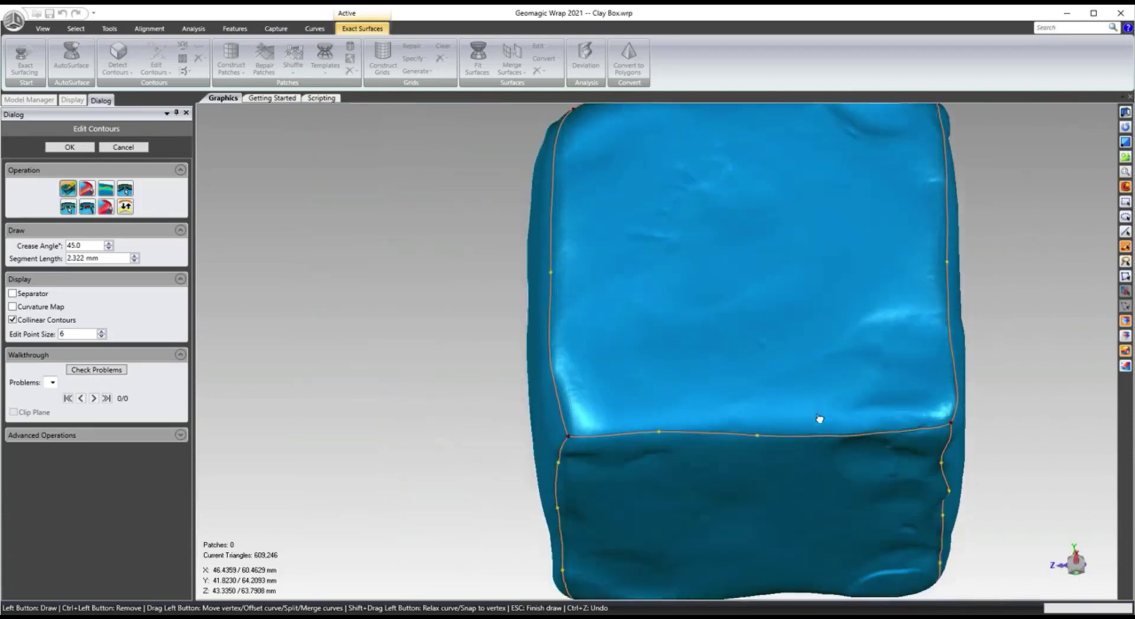
Trace a round contour across the middle of the box's top face
middle_drag(820, 418, 679, 306)
middle_drag(559, 234, 520, 236)
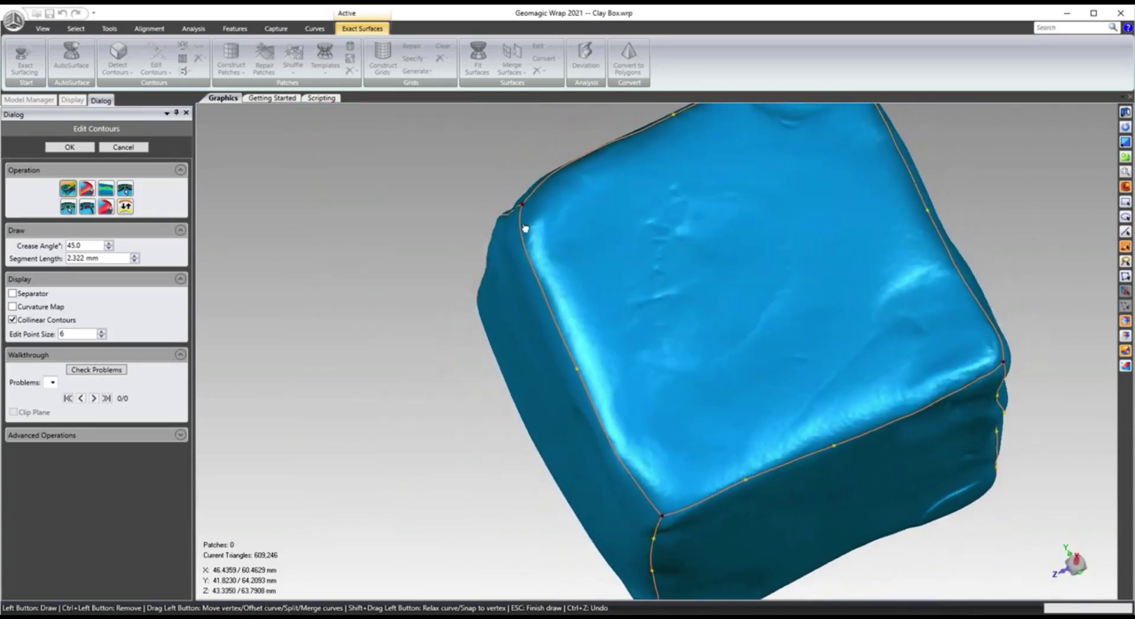
mouse_move(619, 282)
mouse_down()
mouse_move(632, 246)
mouse_move(668, 225)
mouse_move(723, 227)
mouse_move(755, 248)
mouse_move(758, 338)
mouse_move(716, 366)
mouse_move(664, 366)
mouse_move(594, 296)
mouse_up()
Close the circle at its start point and add or remove vertices around it
click(610, 295)
scroll(701, 255, up, 2)
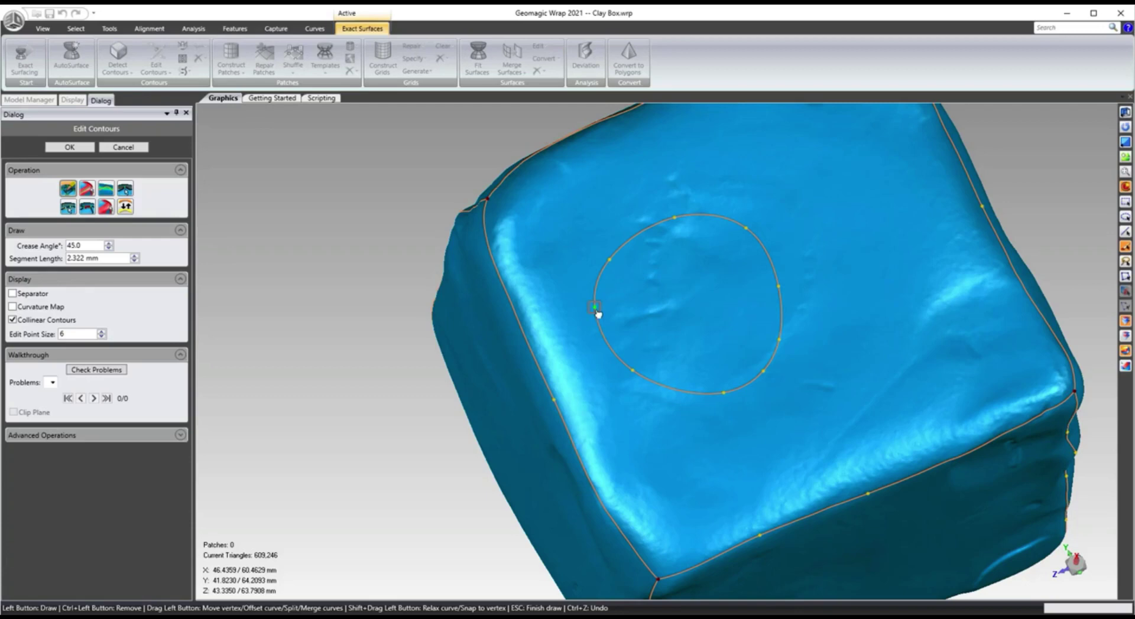
ctrl+click(747, 230)
click(751, 231)
click(779, 341)
drag(633, 371, 631, 370)
drag(613, 268, 610, 262)
Pull the circle's top vertex down and left, undoing the accidental dent
drag(675, 230, 680, 260)
drag(672, 214, 685, 295)
key(ctrl+z)
drag(675, 216, 667, 231)
Delete the circular contour's remaining sections from the top face
ctrl+click(648, 241)
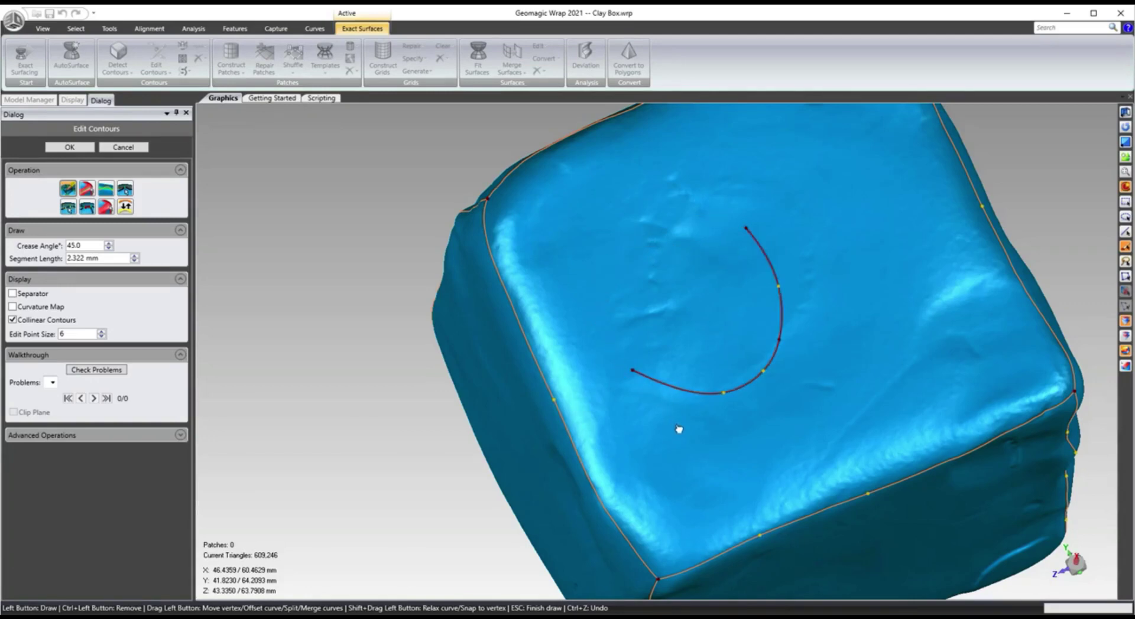
ctrl+click(685, 395)
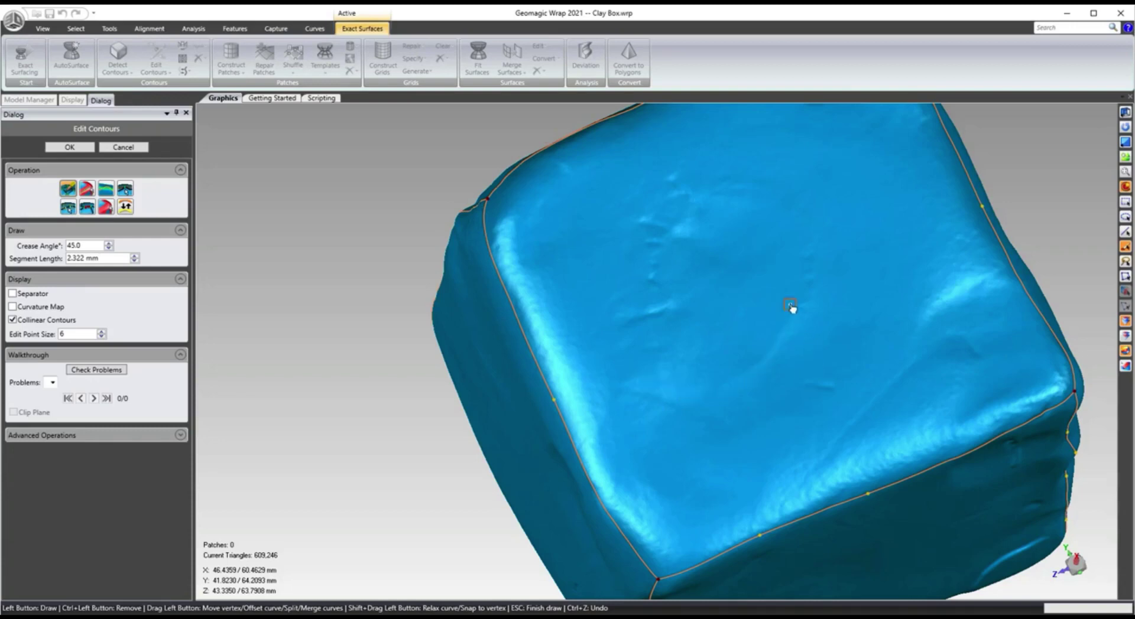
right_drag(790, 309, 779, 282)
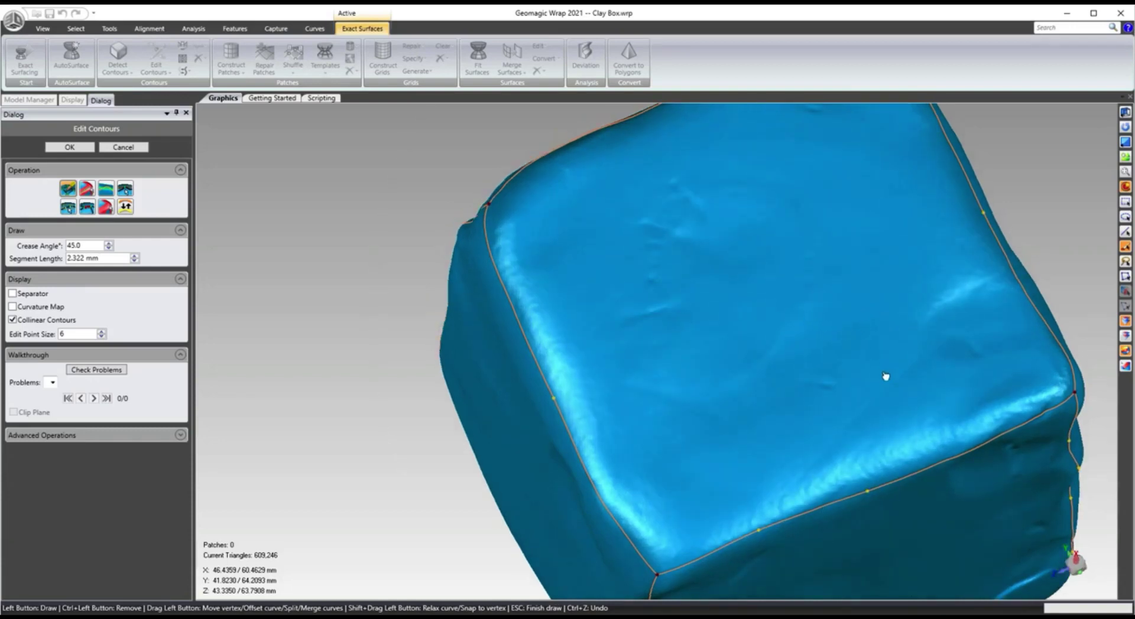
scroll(767, 321, down, 5)
Check the edge contours from several angles and accept the edits, leaving six panels
middle_drag(766, 287, 774, 377)
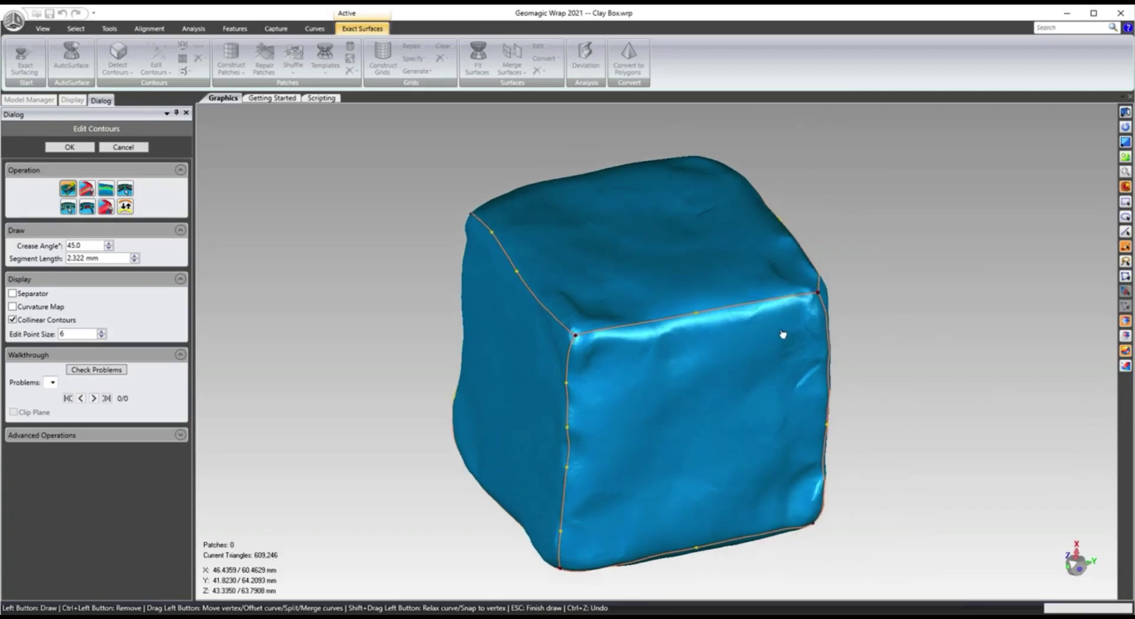
middle_drag(782, 335, 787, 333)
middle_drag(689, 350, 728, 357)
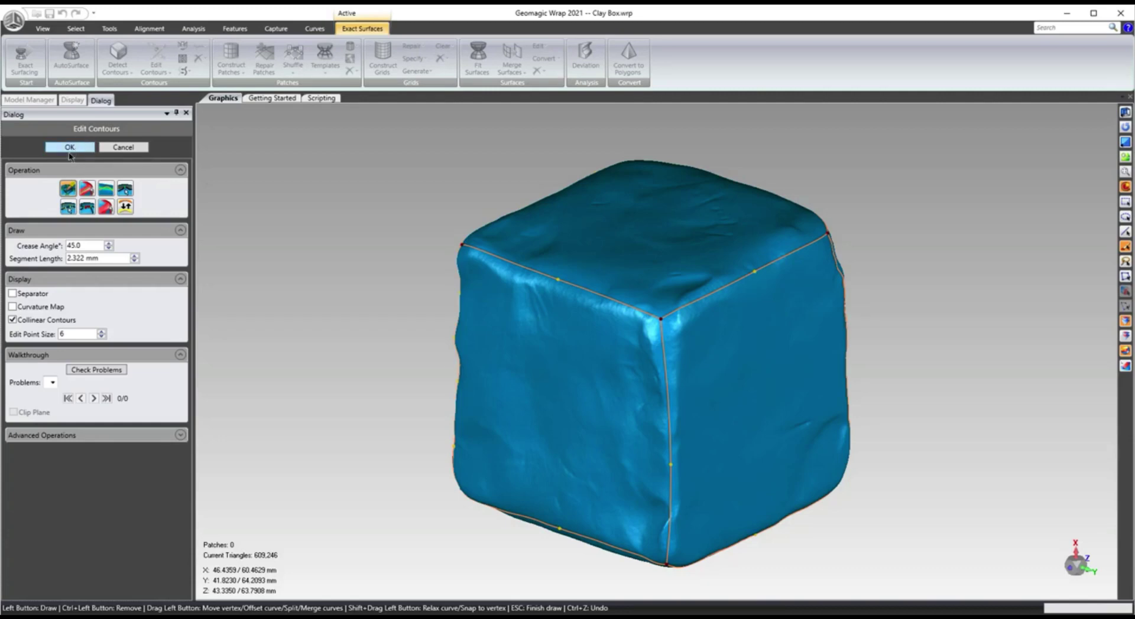
click(69, 147)
middle_drag(578, 434, 577, 400)
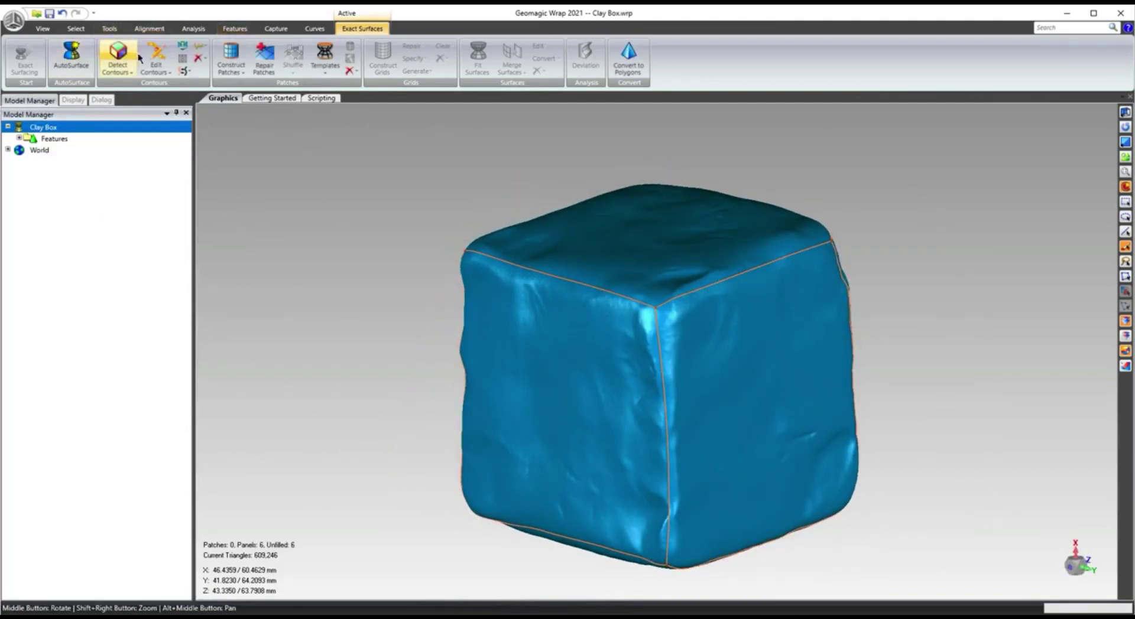
Construct patches with the Auto Estimate count, filling all six panels with 442 patches
click(234, 65)
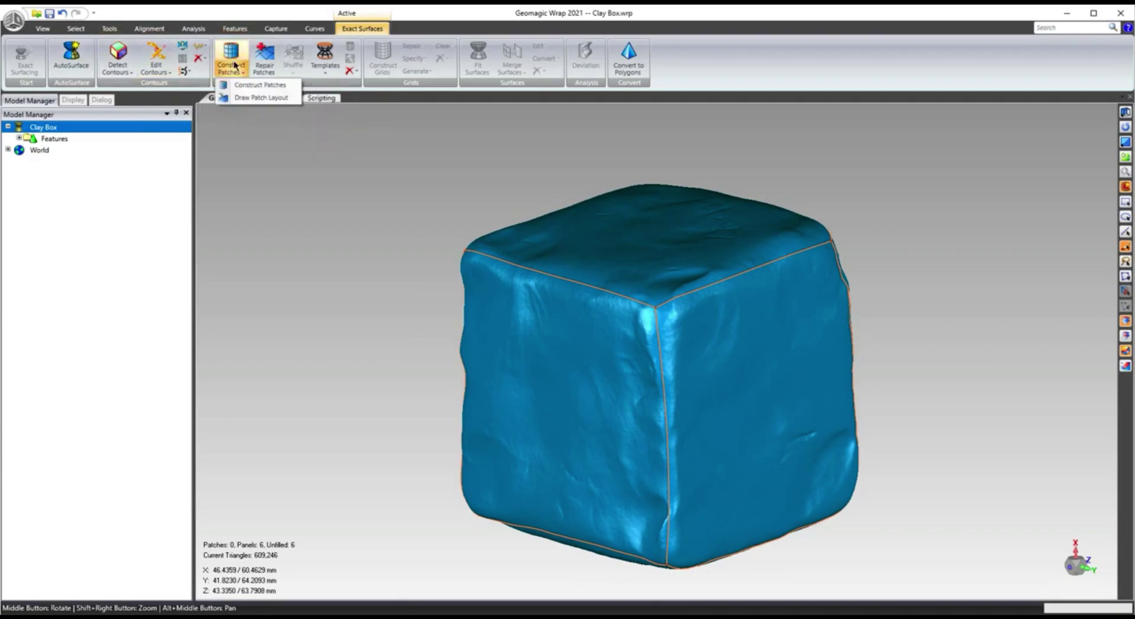
click(253, 84)
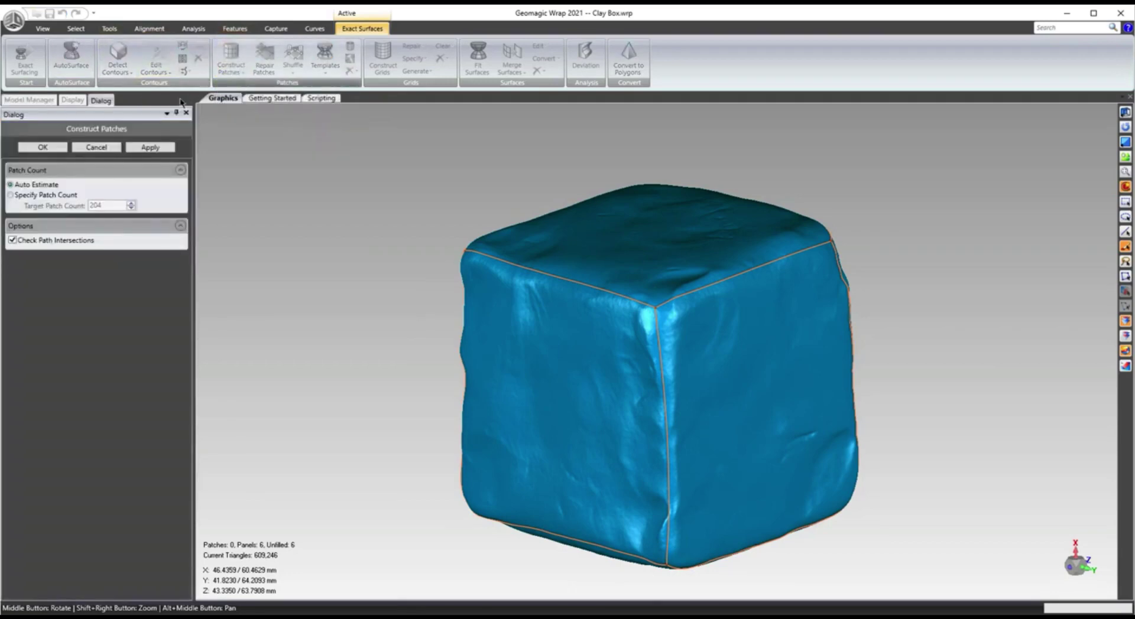
click(149, 147)
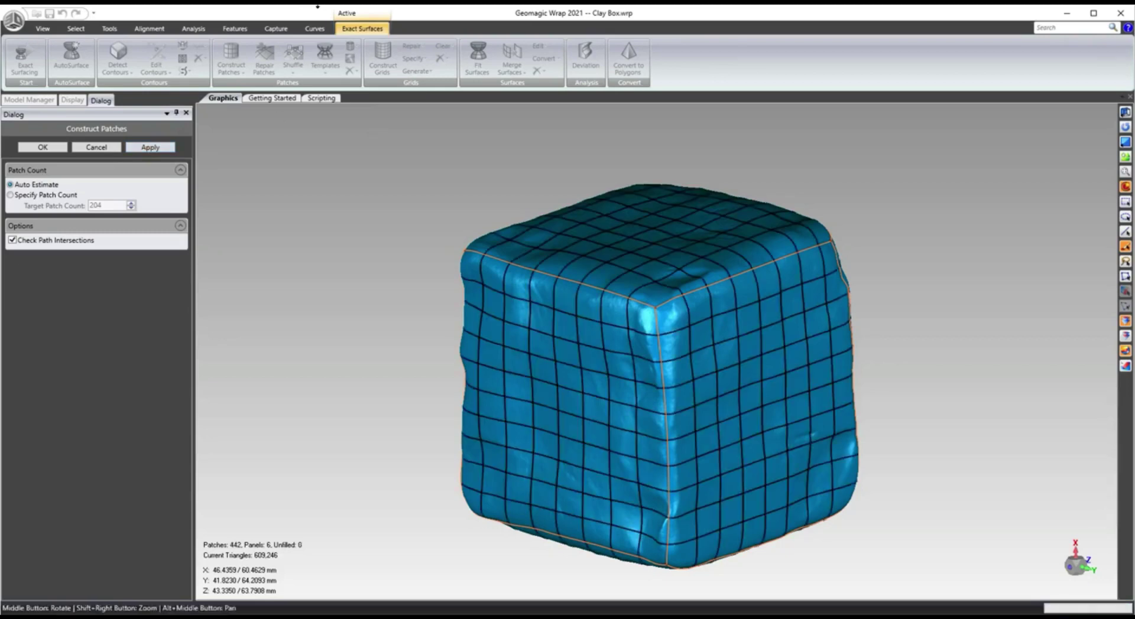
middle_drag(781, 454, 734, 276)
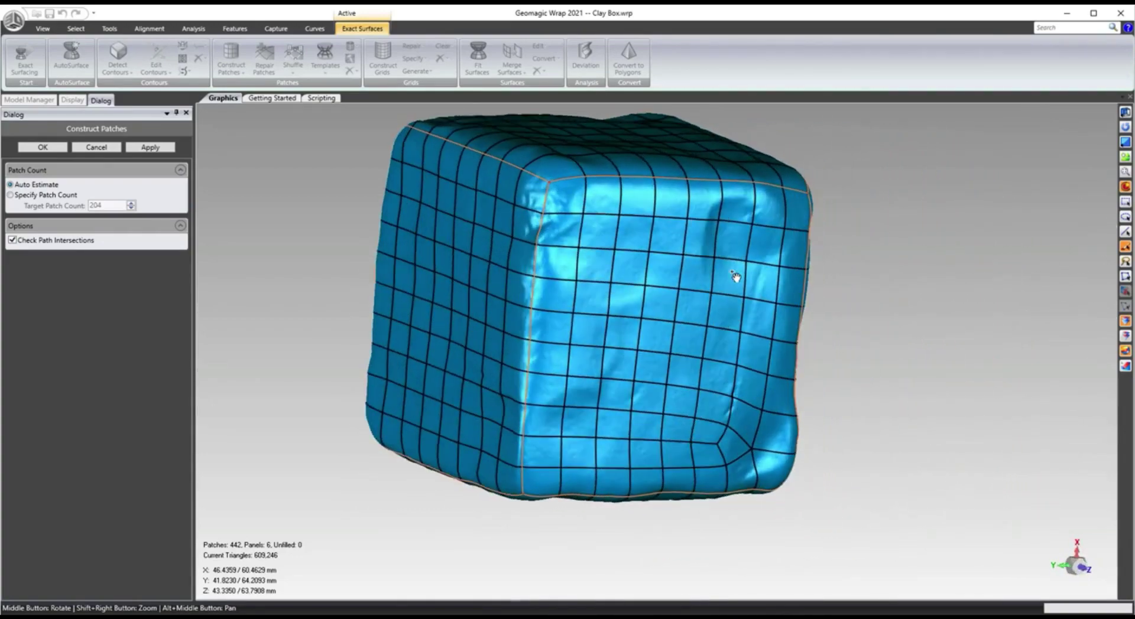
click(31, 149)
middle_drag(982, 184, 650, 278)
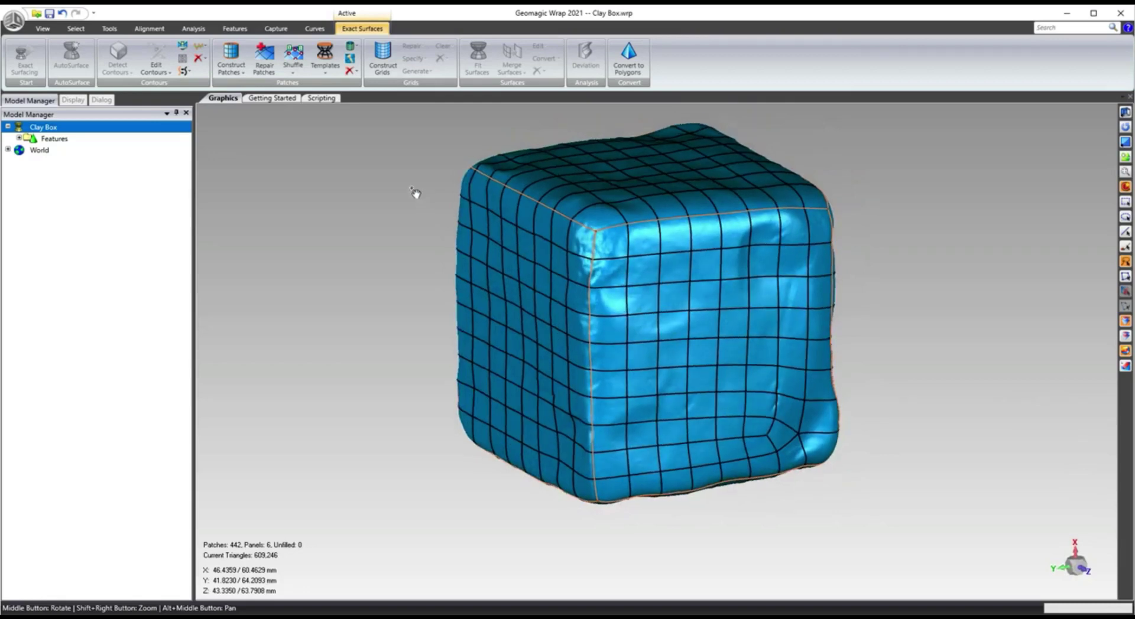
In Shuffle Panels, define the front face as a panel and mark its four corners
click(292, 57)
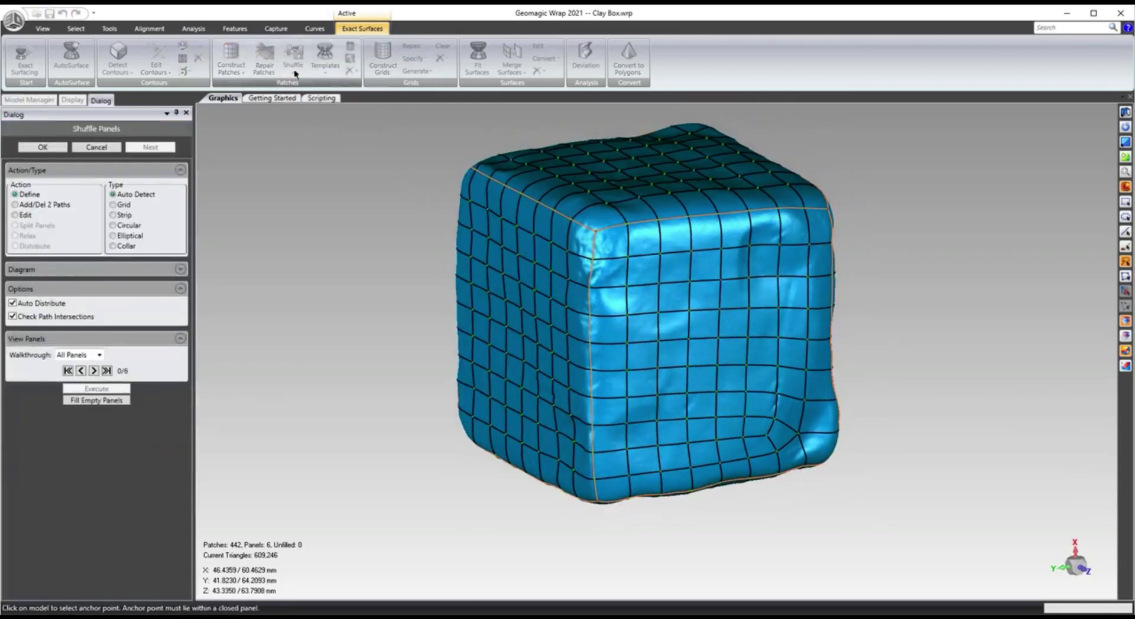
click(730, 309)
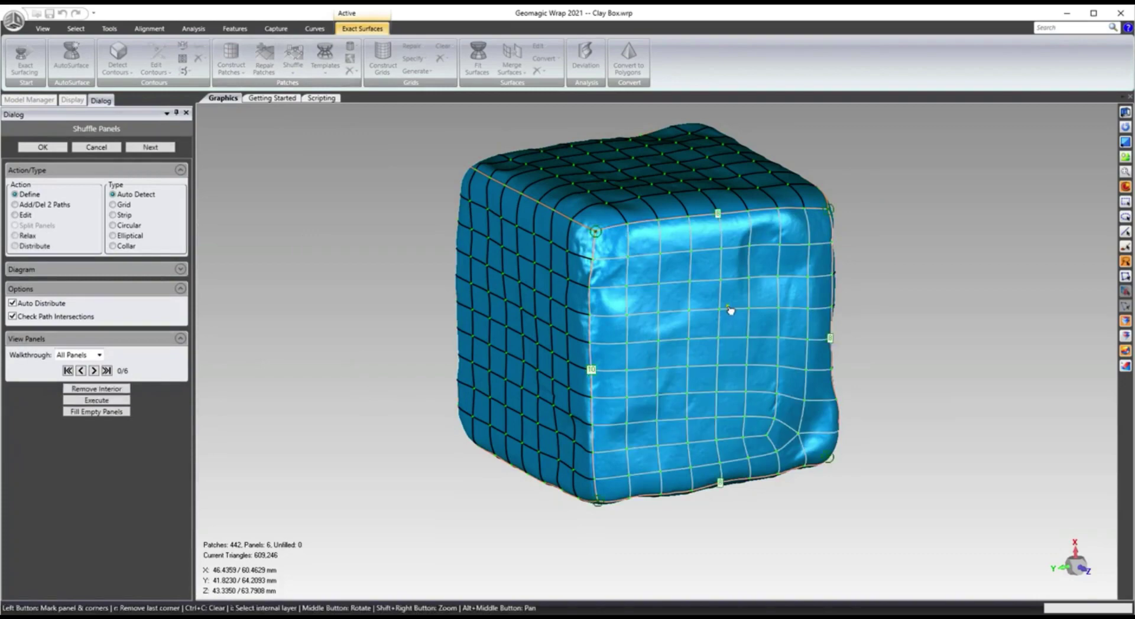
middle_drag(863, 488, 701, 276)
click(596, 208)
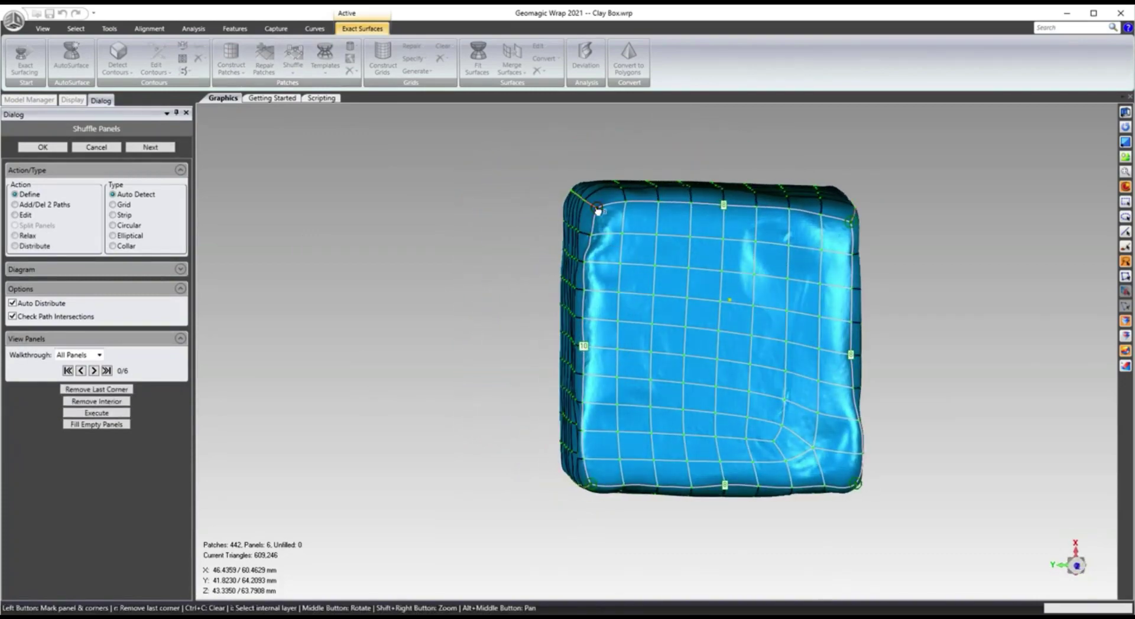
click(851, 222)
click(857, 484)
click(592, 485)
middle_drag(866, 427, 864, 429)
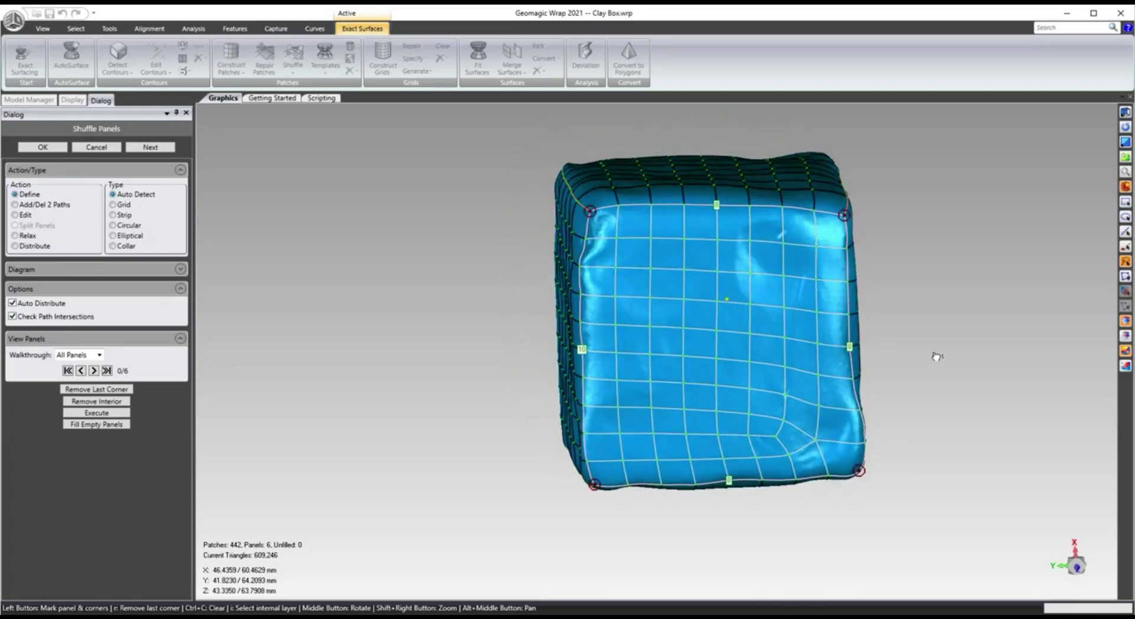
middle_drag(936, 356, 886, 277)
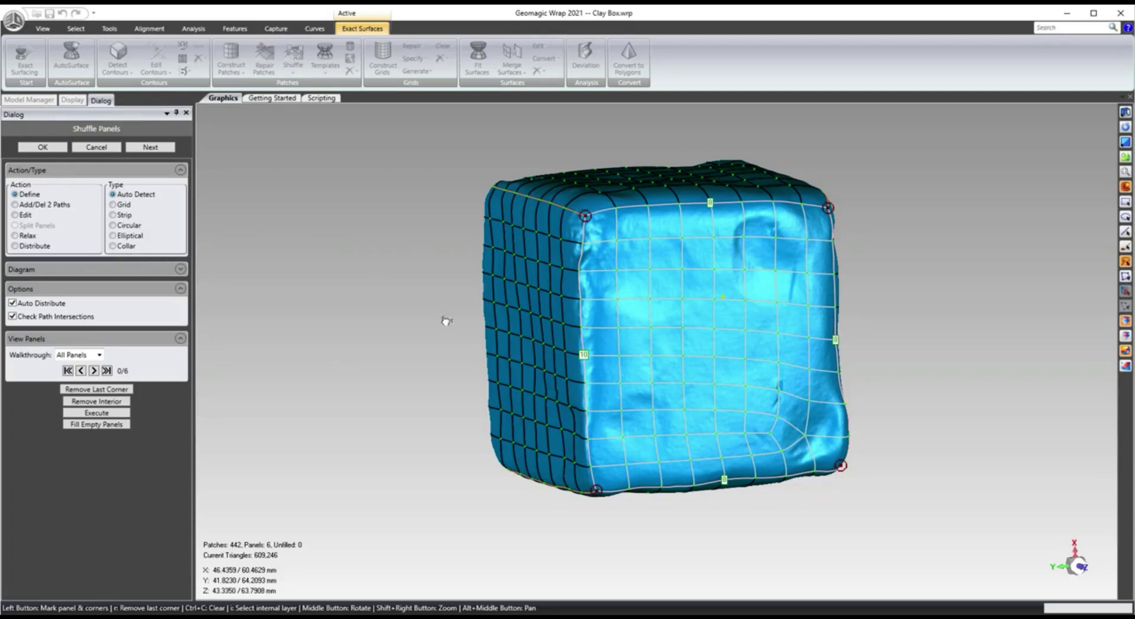
Add and delete path pairs along the front face's left edge and execute, leaving 437 patches
click(32, 205)
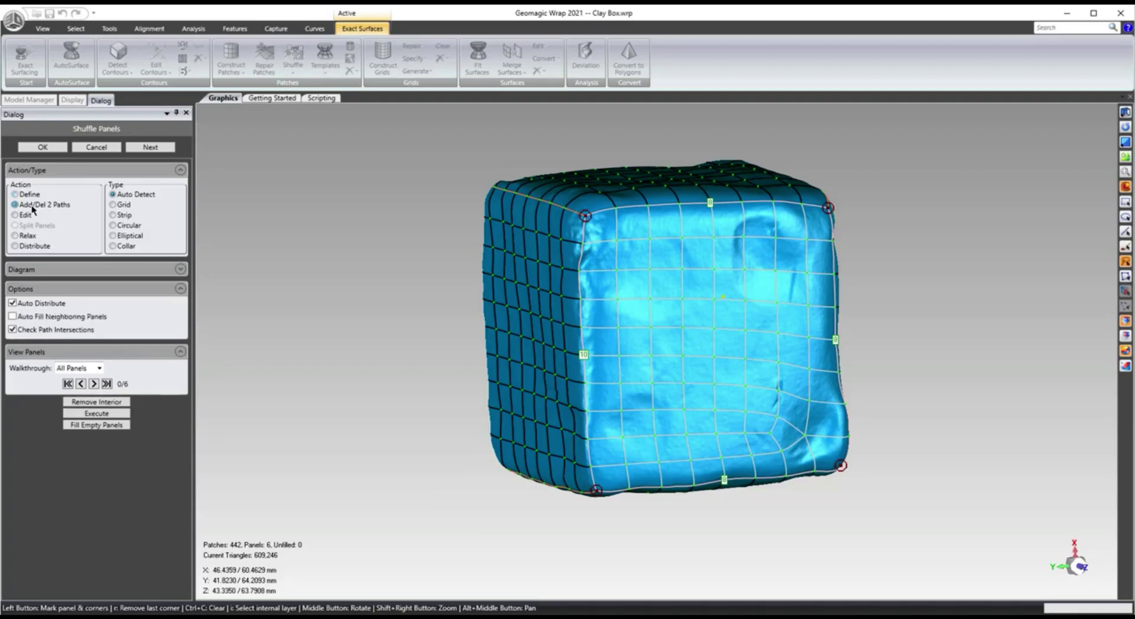
click(583, 334)
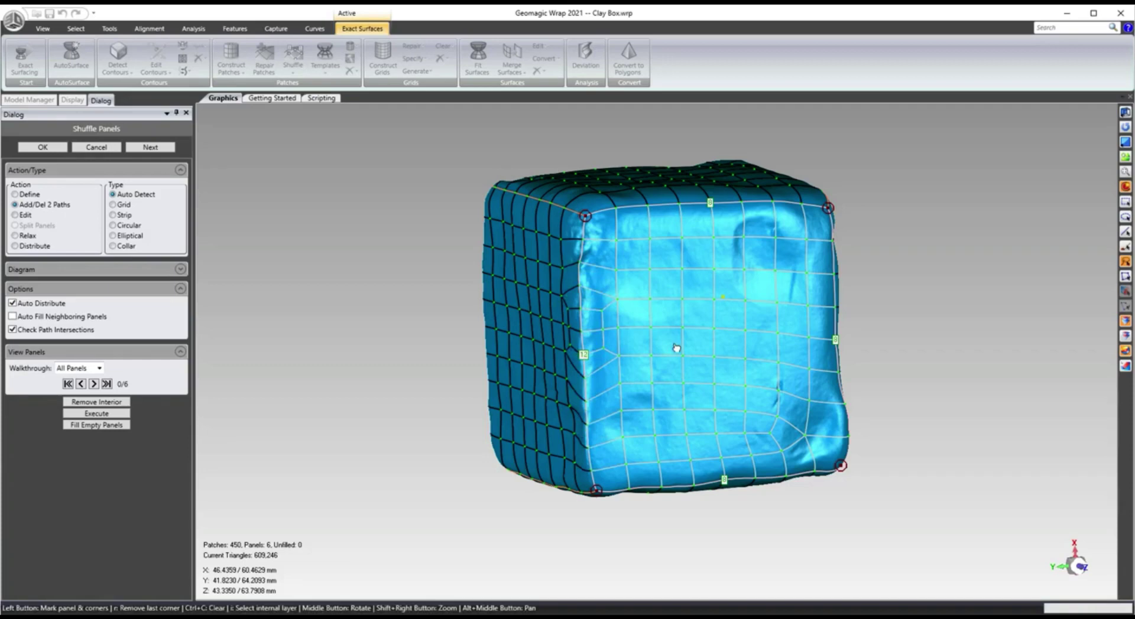
click(585, 338)
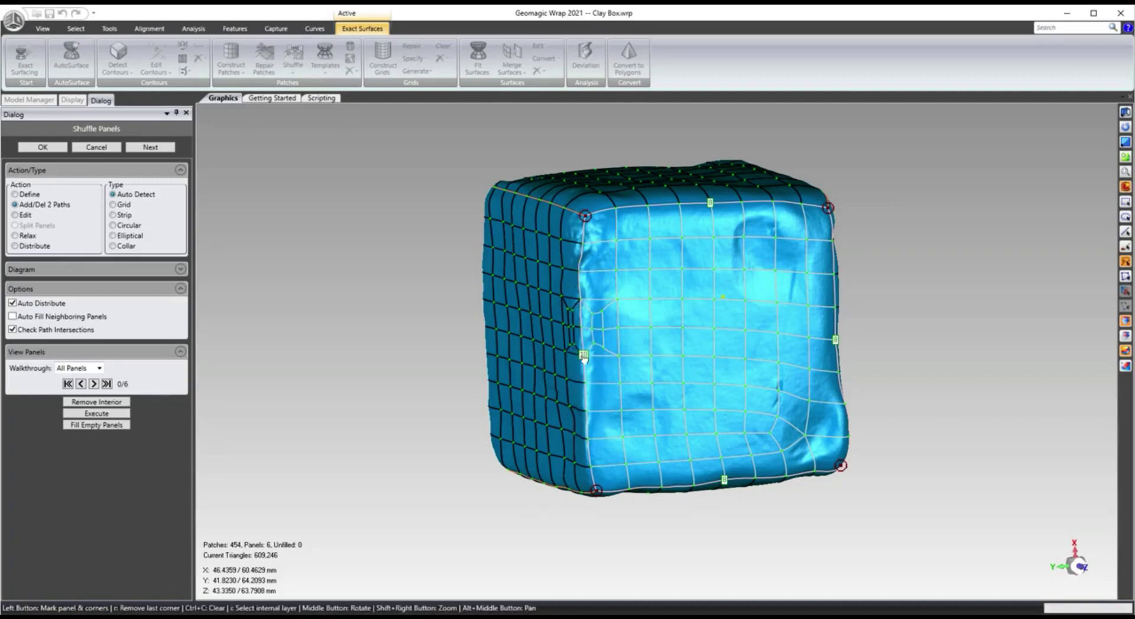
click(584, 362)
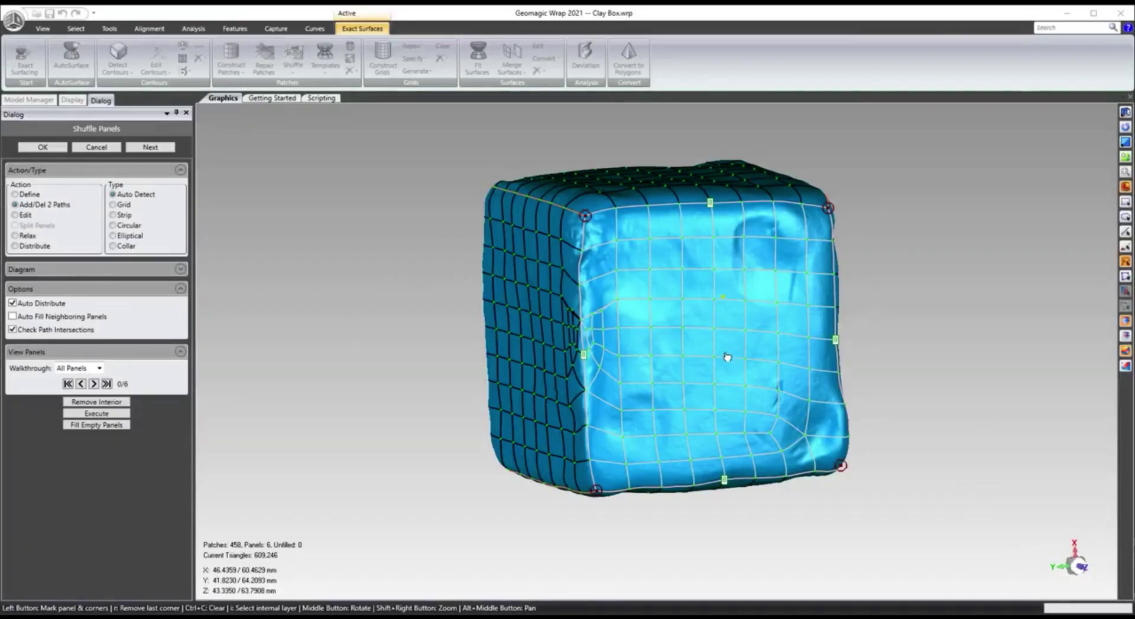
click(98, 414)
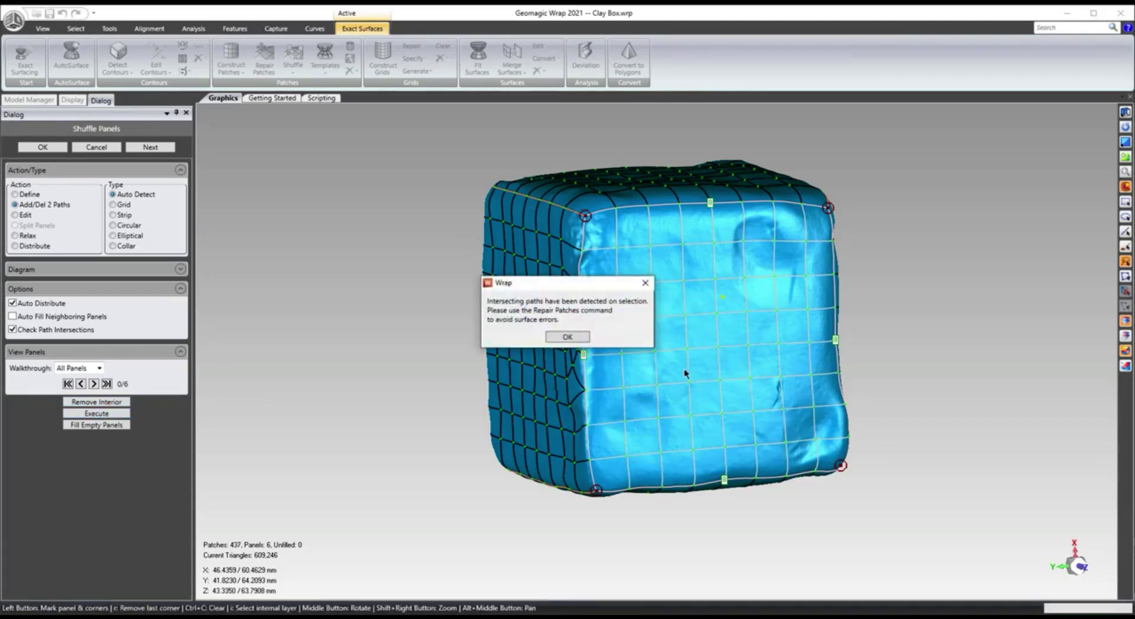
click(566, 337)
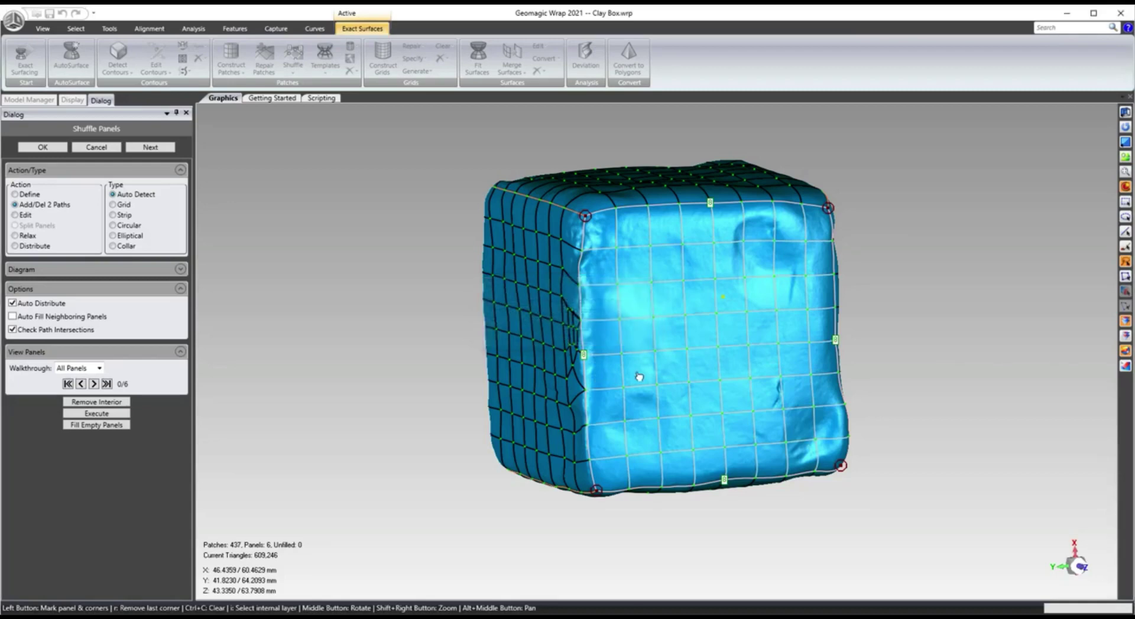
middle_drag(704, 361, 600, 239)
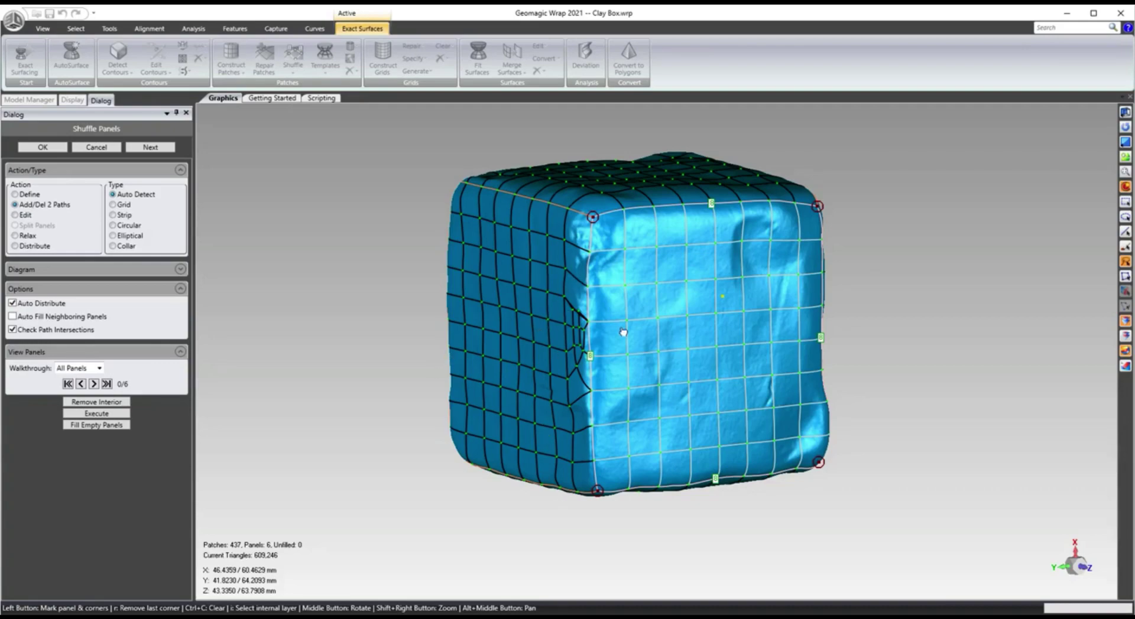
Move to the next panel, define the left face, and mark its four corners
middle_drag(630, 329, 284, 159)
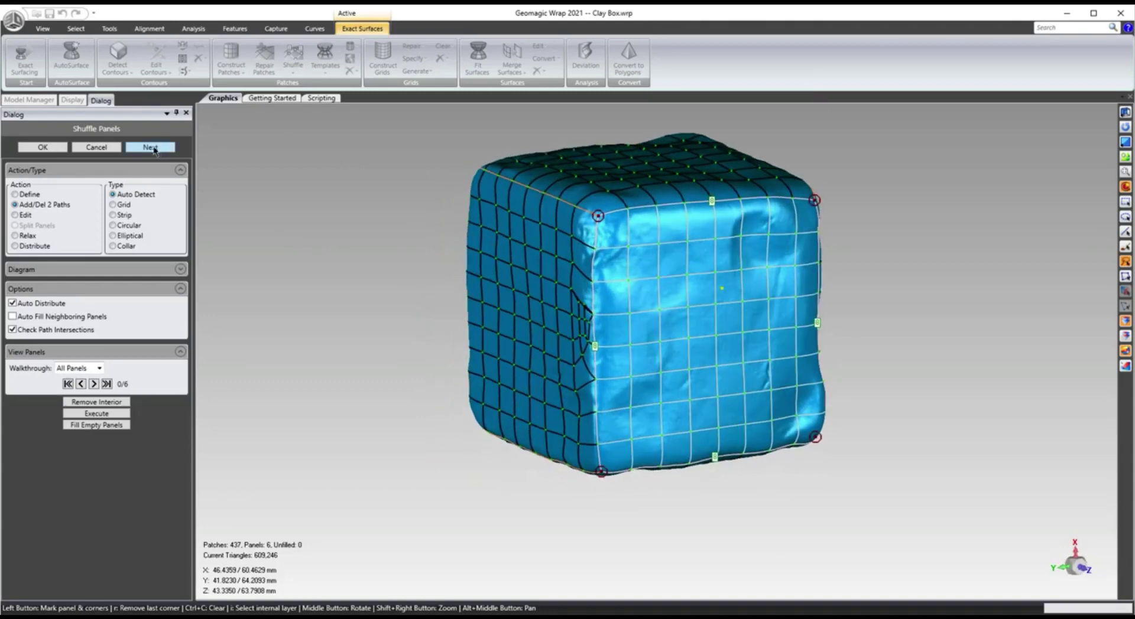
click(151, 147)
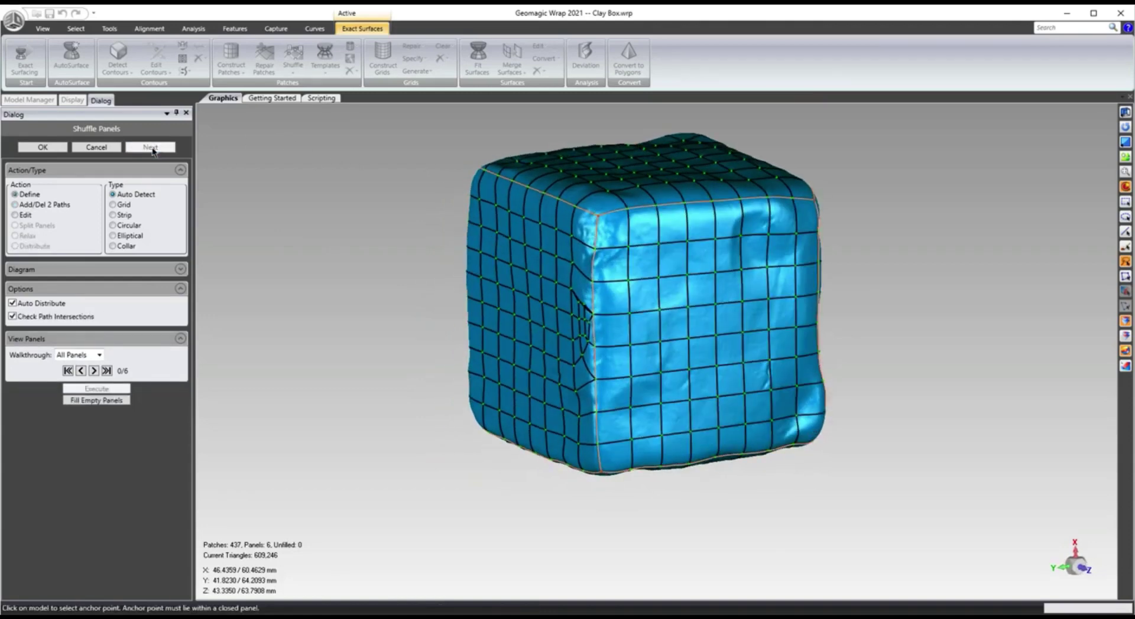
click(528, 313)
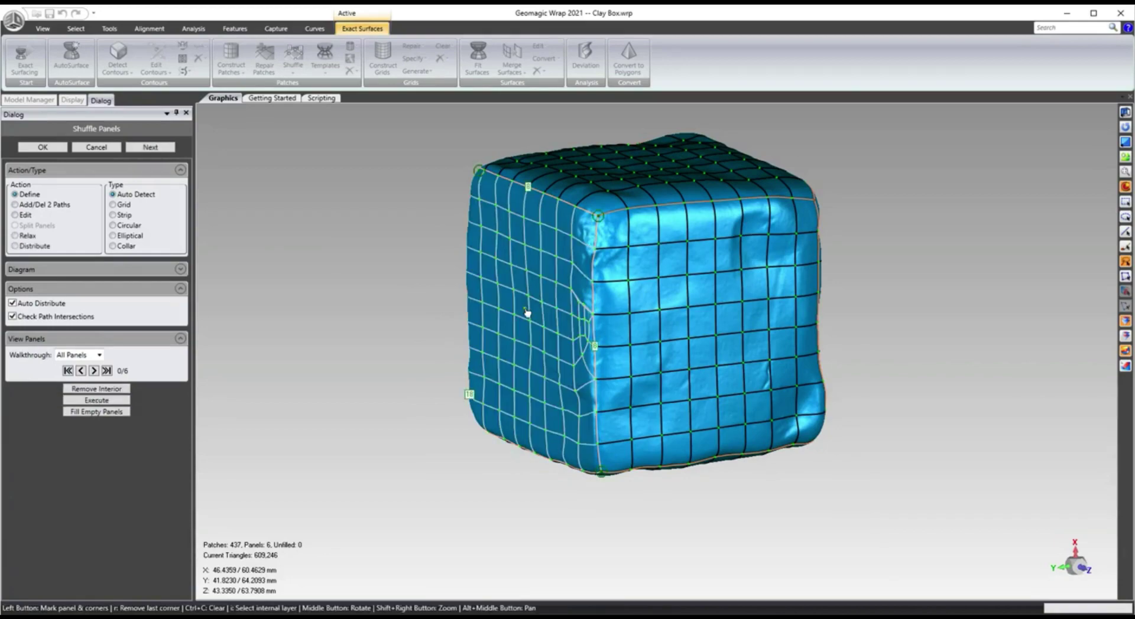
middle_drag(528, 313, 644, 361)
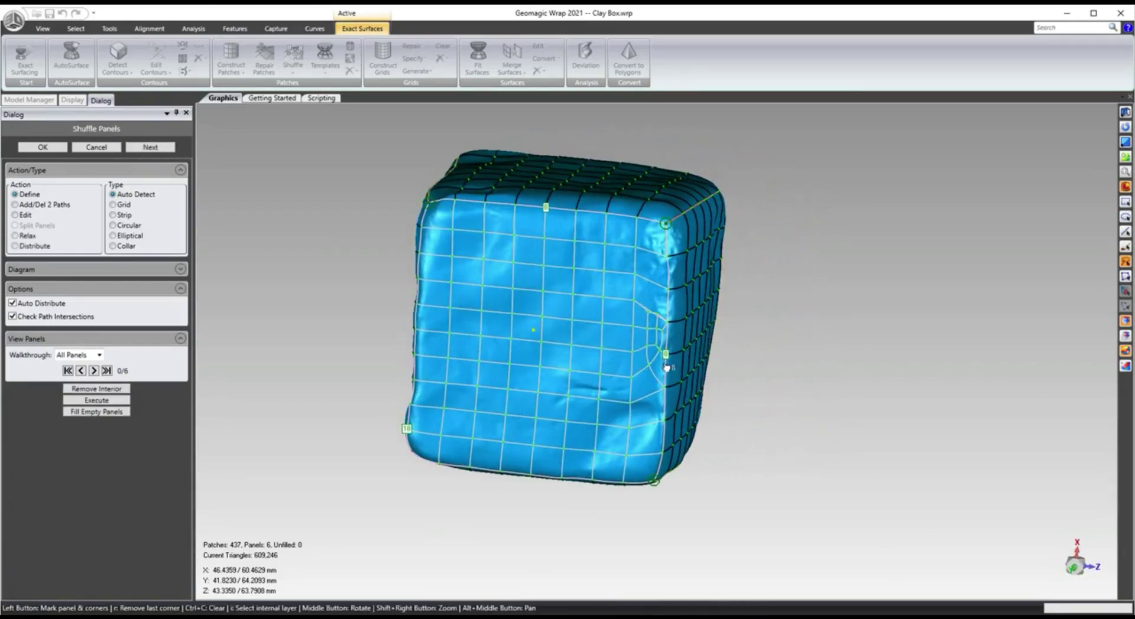
middle_drag(416, 411, 430, 218)
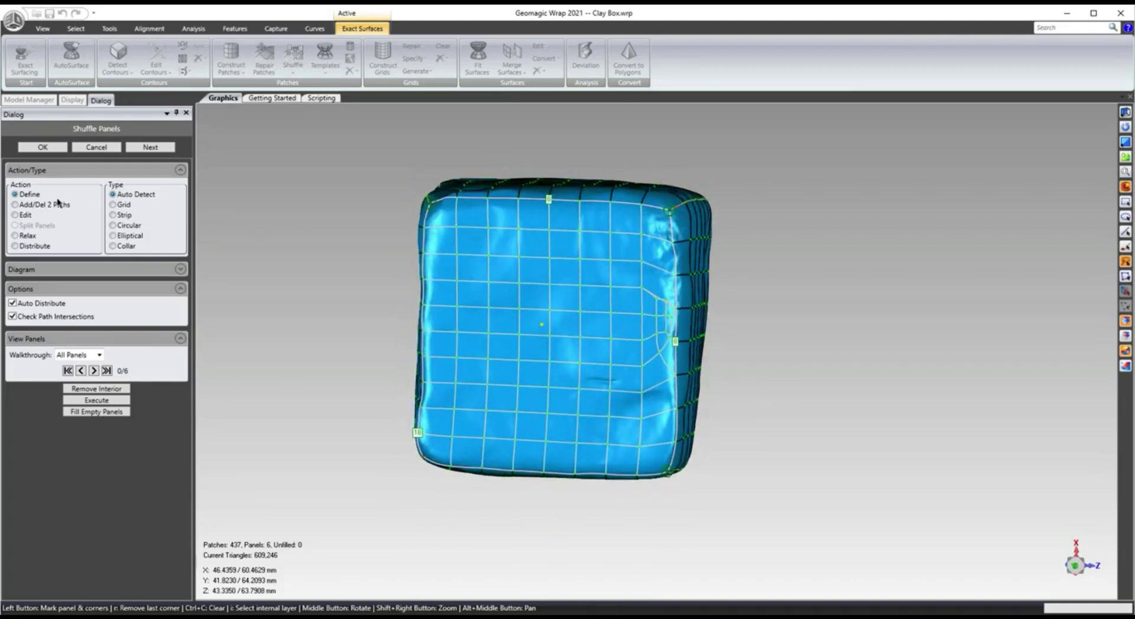
click(429, 203)
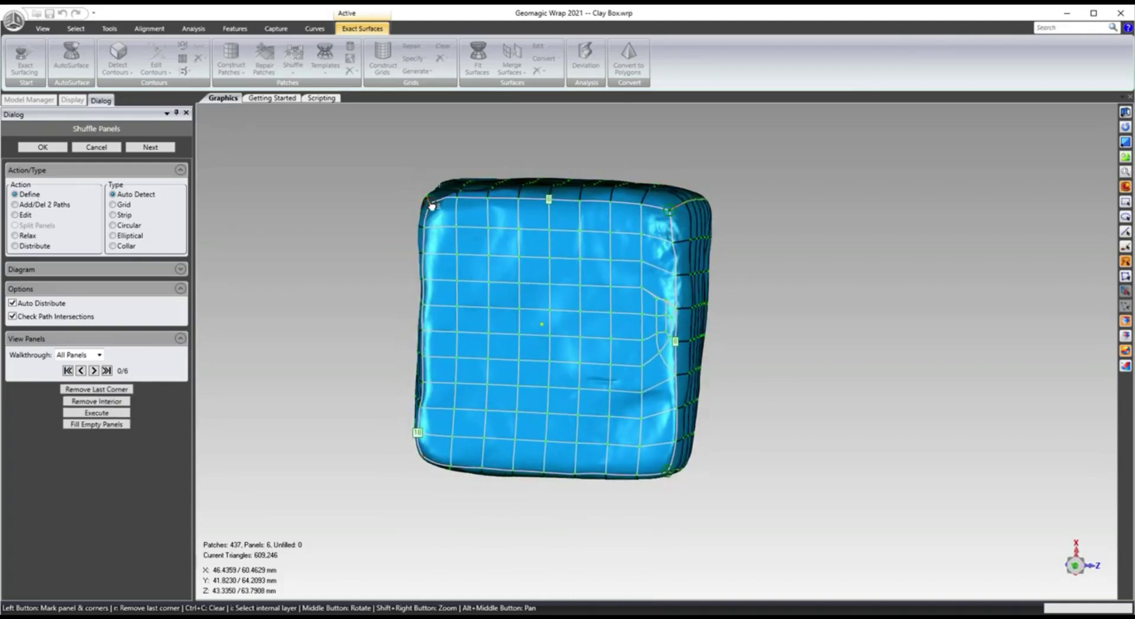
click(672, 214)
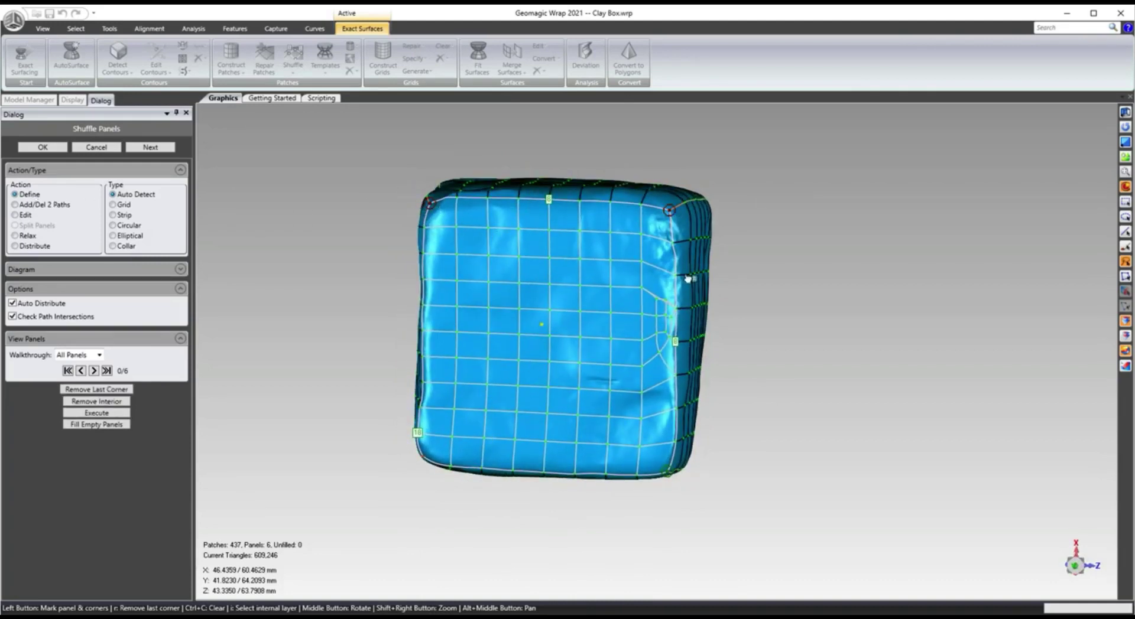
click(668, 473)
click(423, 458)
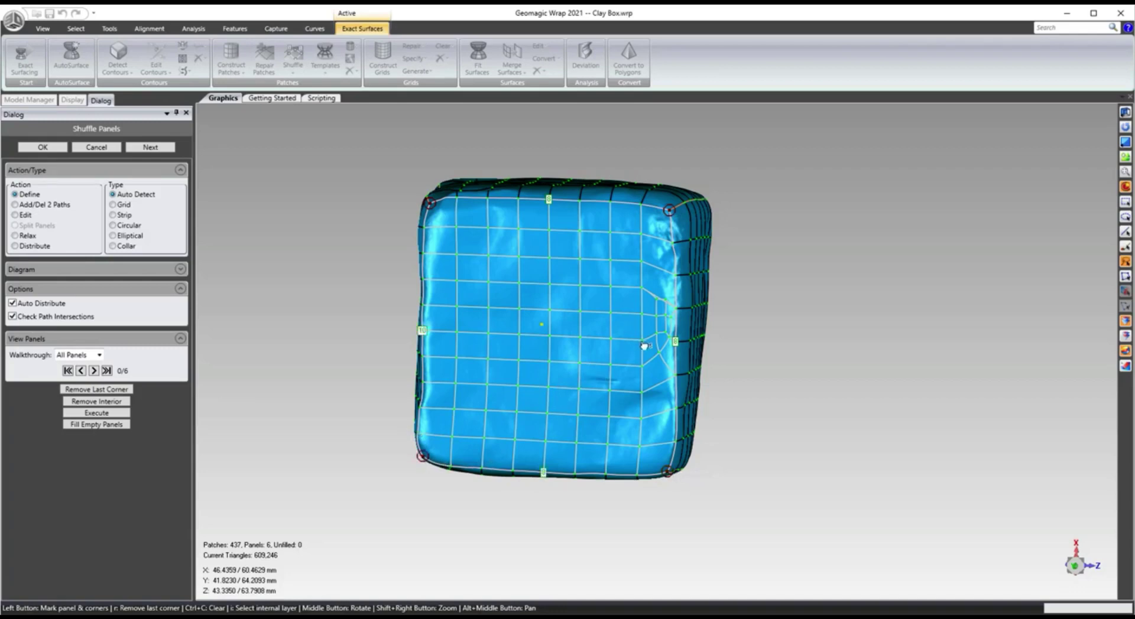
middle_drag(471, 268, 482, 354)
Edit the paths along that face's left edge and execute, reducing the total to 415 patches
click(34, 205)
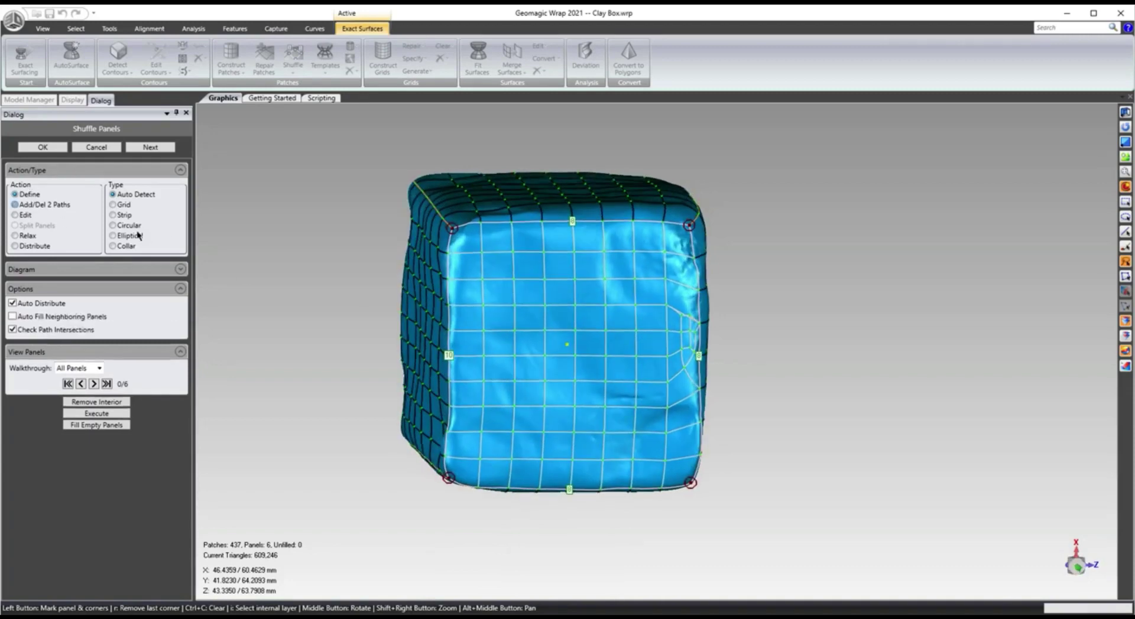
click(452, 310)
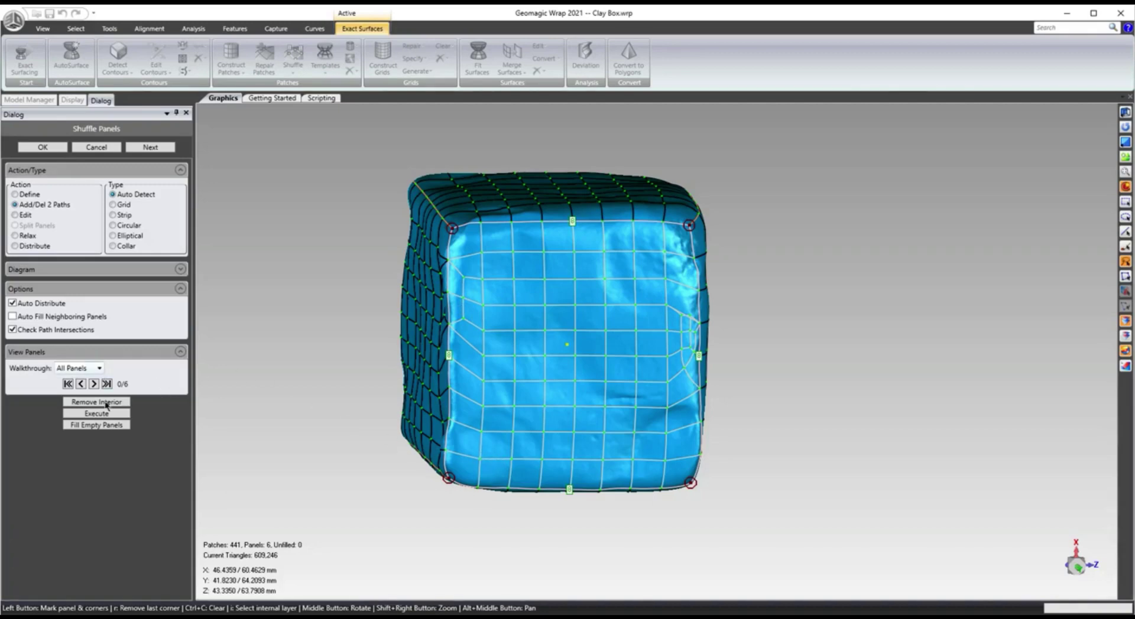
click(88, 414)
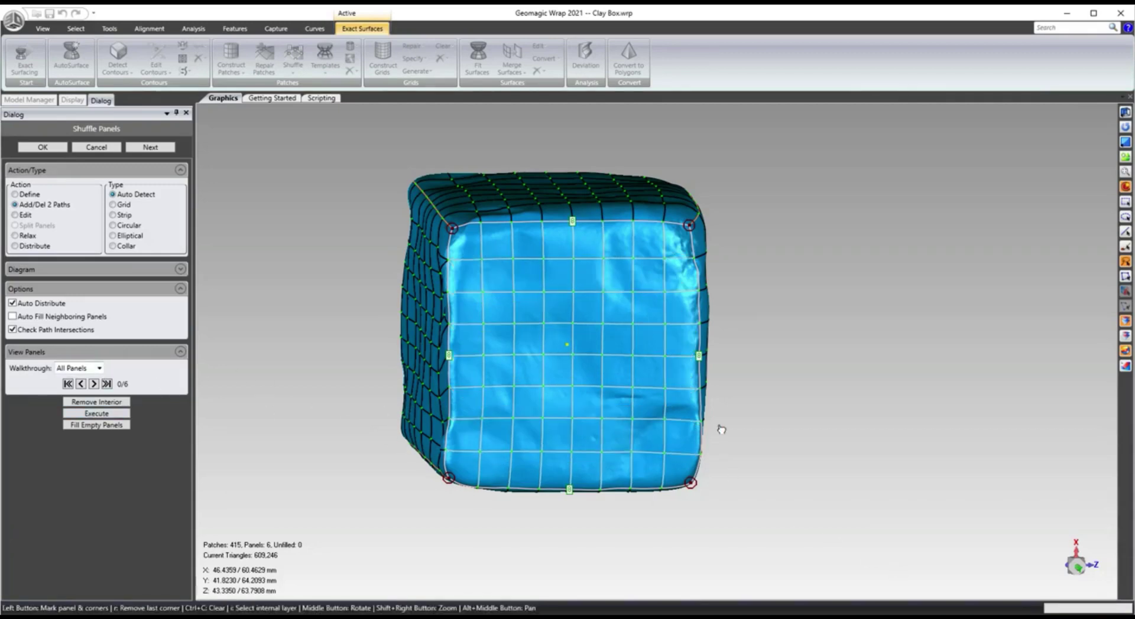
middle_drag(715, 430, 654, 336)
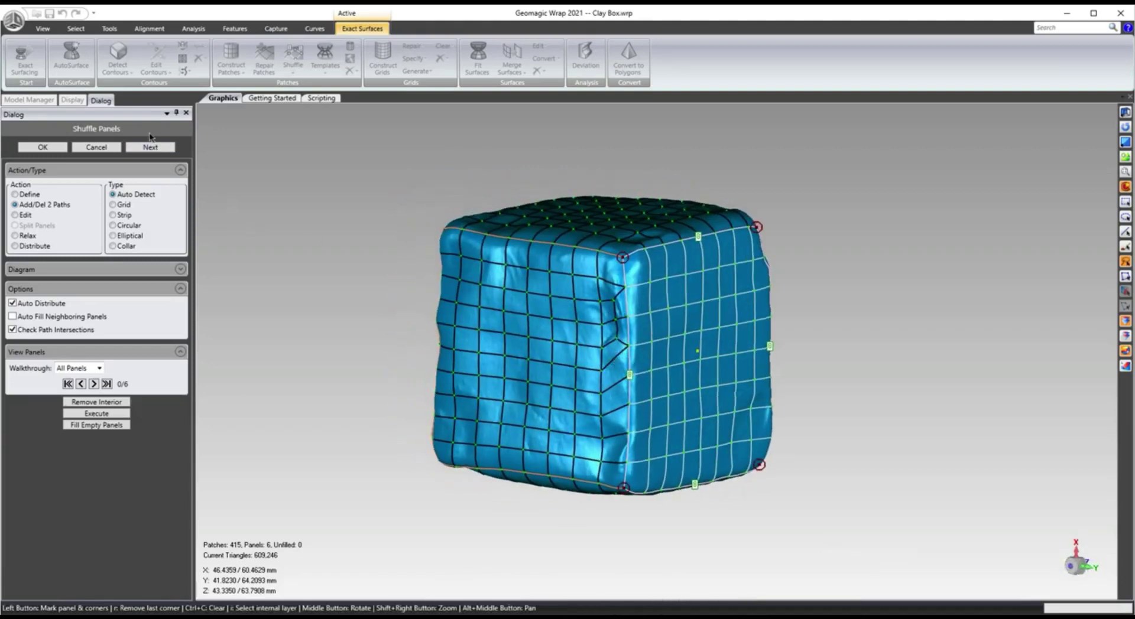
Define the next face as a panel and mark its four corners
click(141, 149)
click(527, 371)
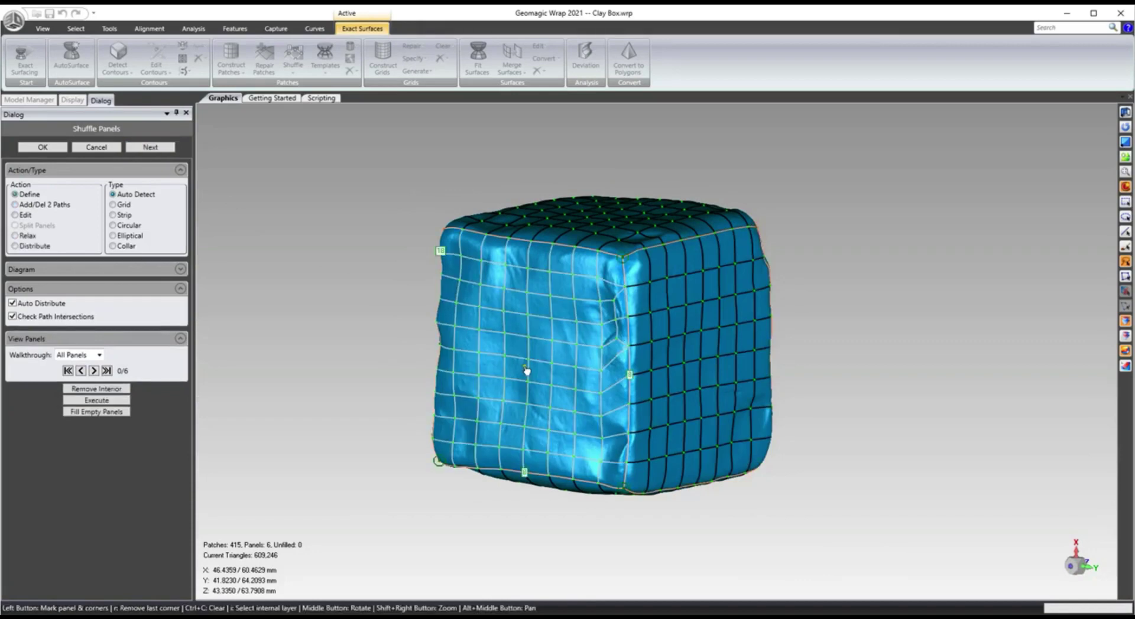
middle_drag(527, 360, 523, 255)
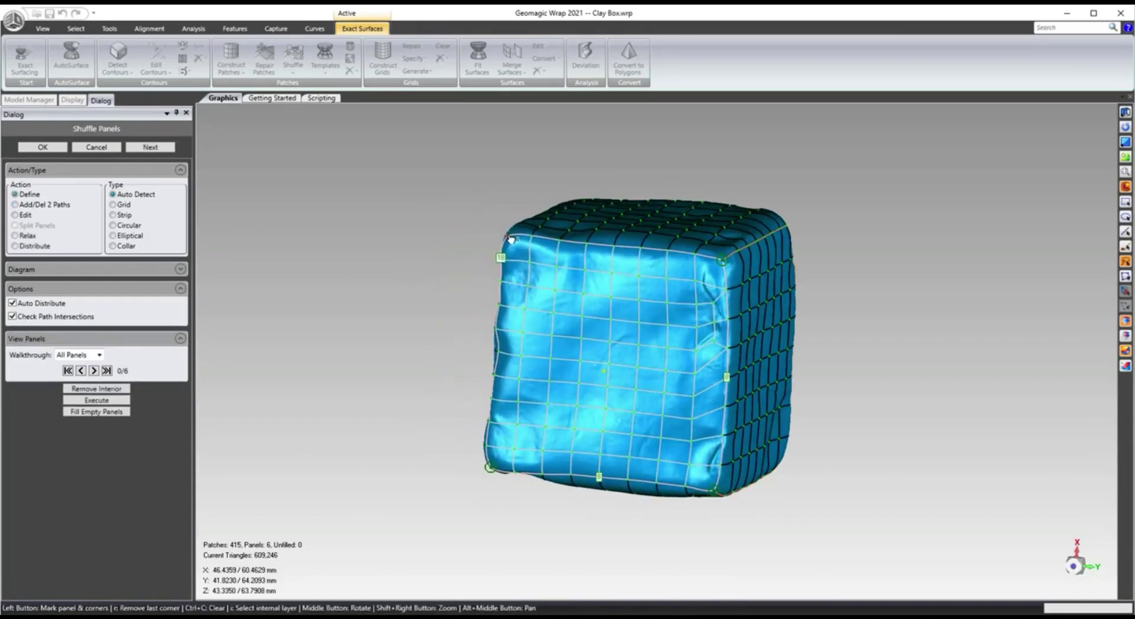
click(508, 237)
click(721, 260)
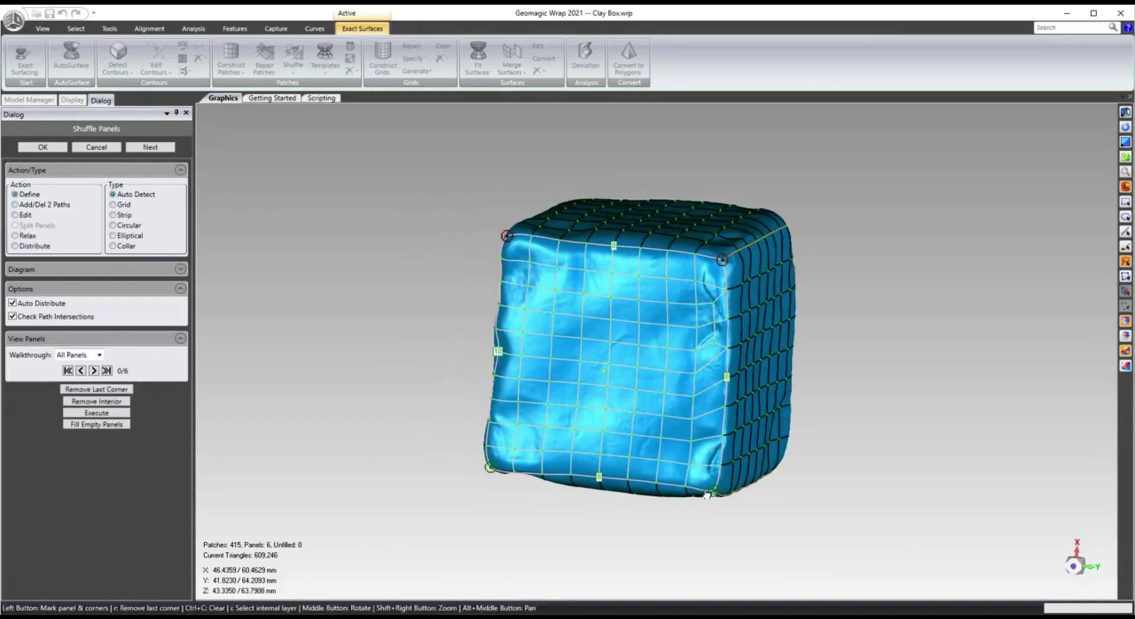
click(713, 490)
middle_drag(591, 467, 601, 461)
click(601, 460)
middle_drag(686, 357, 703, 307)
Raise the left-edge subdivision count with Add/Del 2 Paths and execute, giving 399 patches
click(16, 205)
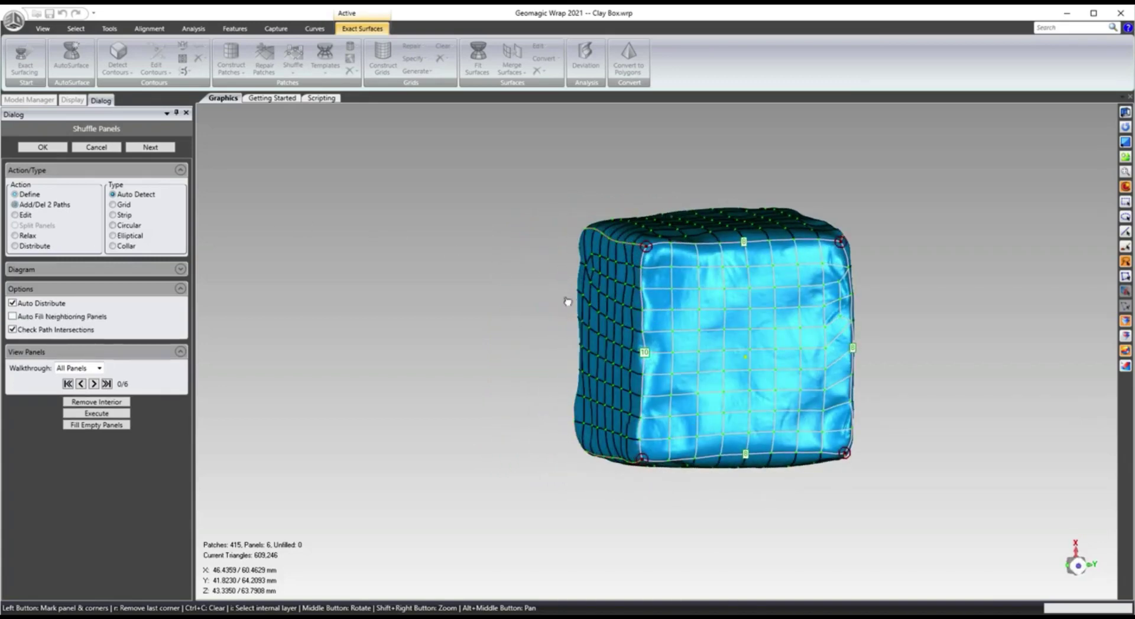
click(643, 338)
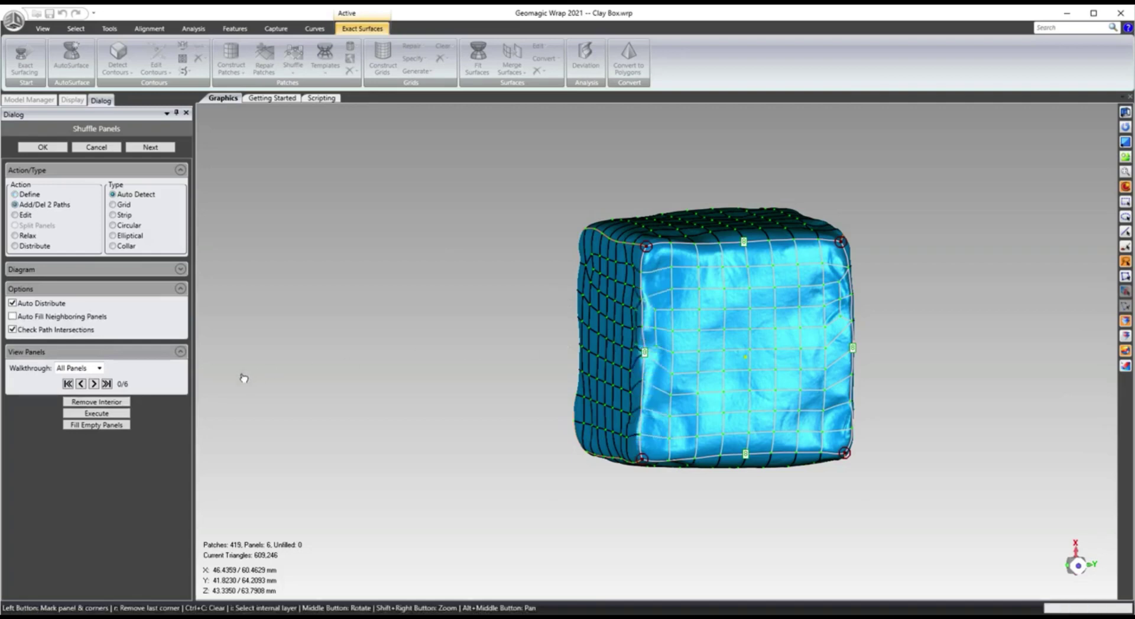
click(122, 415)
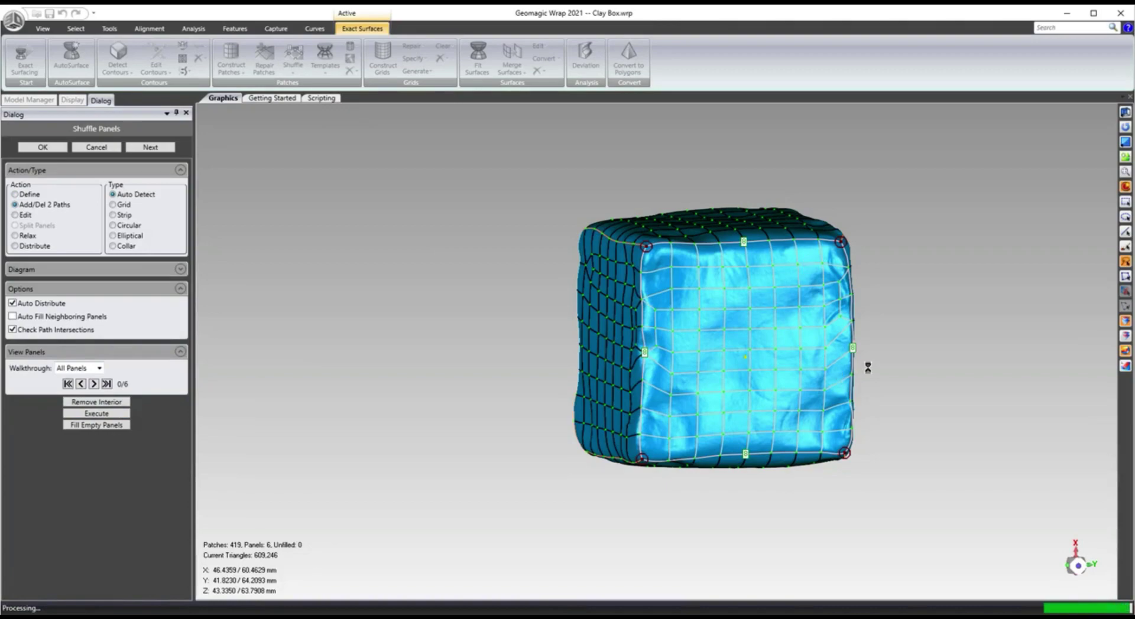
middle_drag(868, 368, 550, 264)
Define the remaining front face as a four-cornered panel and execute its re-grid
key(ctrl+c)
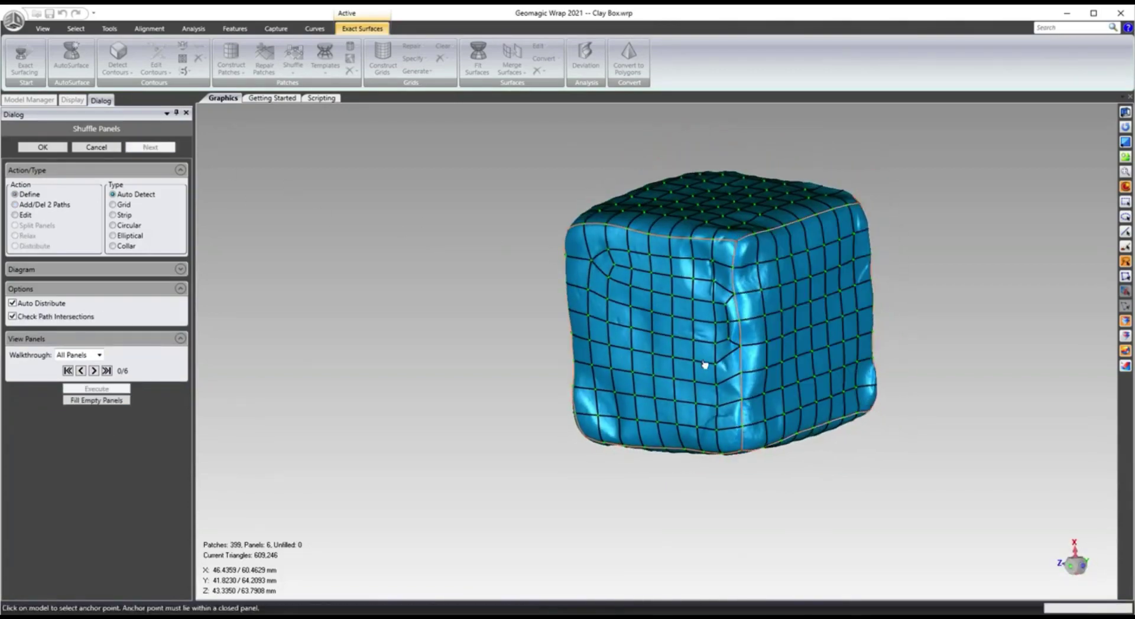
middle_drag(704, 365, 625, 276)
click(625, 276)
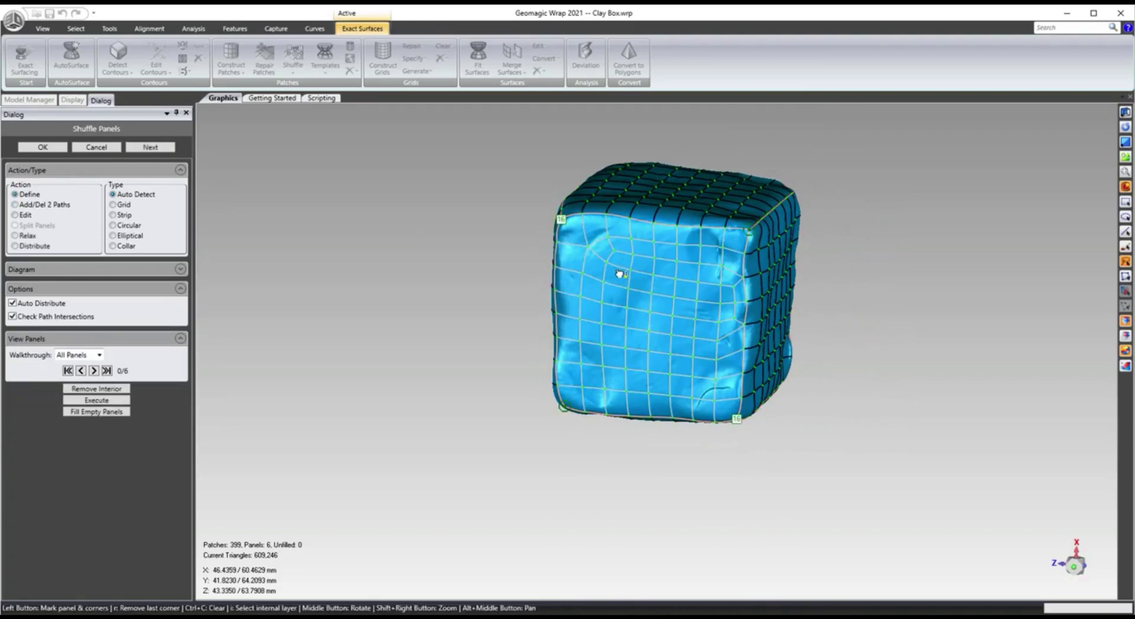
click(562, 223)
click(749, 232)
middle_drag(783, 414, 744, 399)
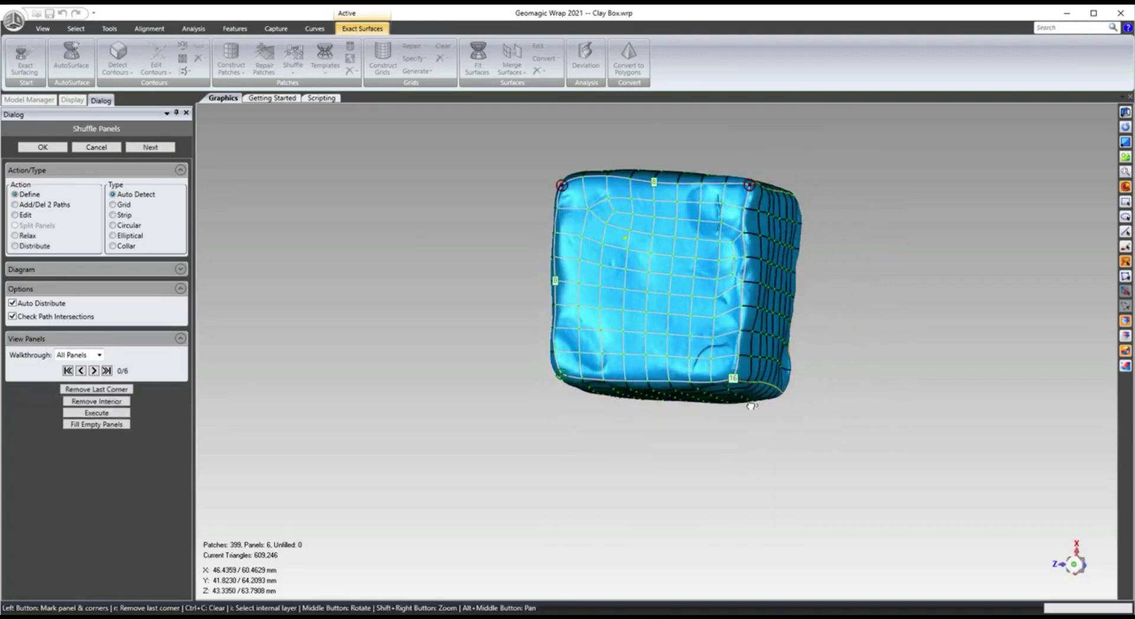
click(736, 379)
click(561, 377)
middle_drag(579, 373, 617, 275)
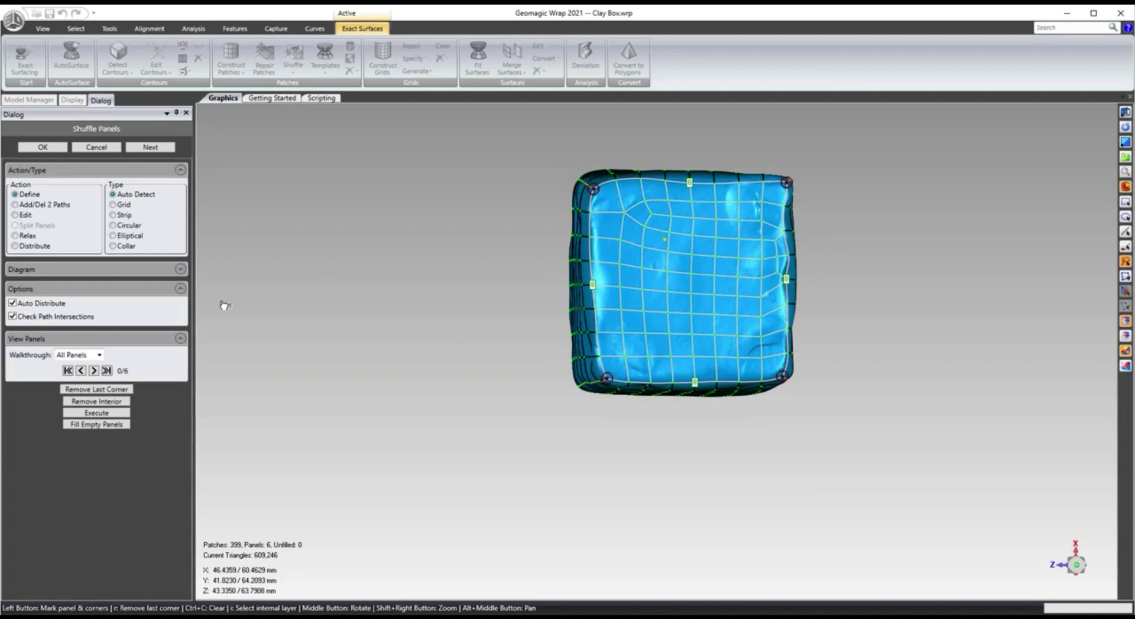
click(102, 415)
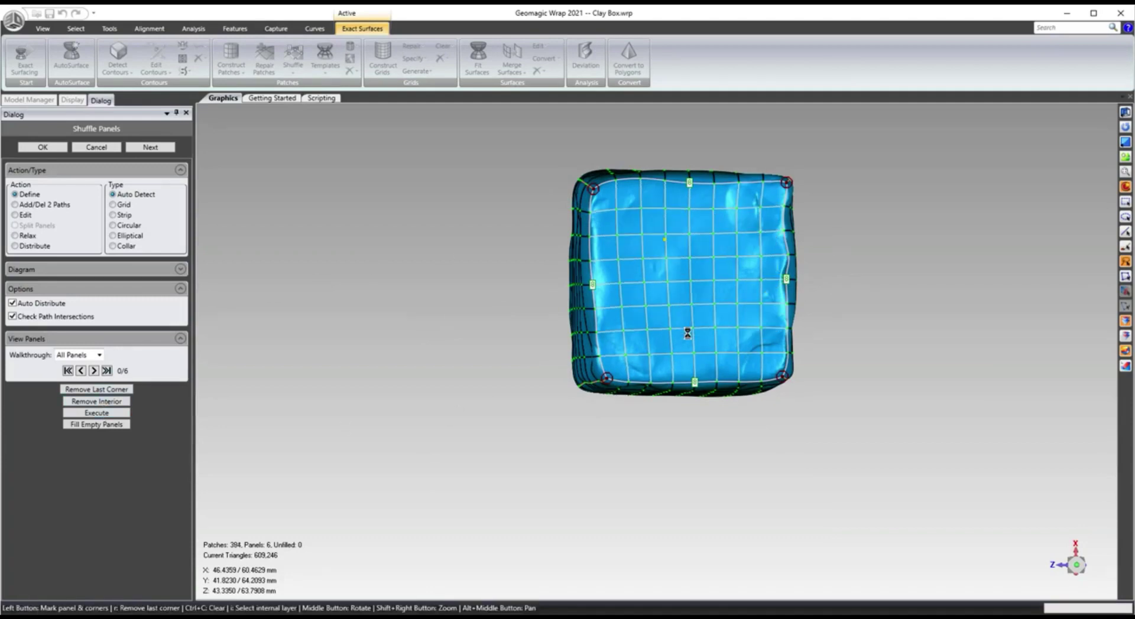
Try Circular layout with Remove Interior, revert to Auto Detect, and re-execute for 384 patches
middle_drag(673, 278, 680, 303)
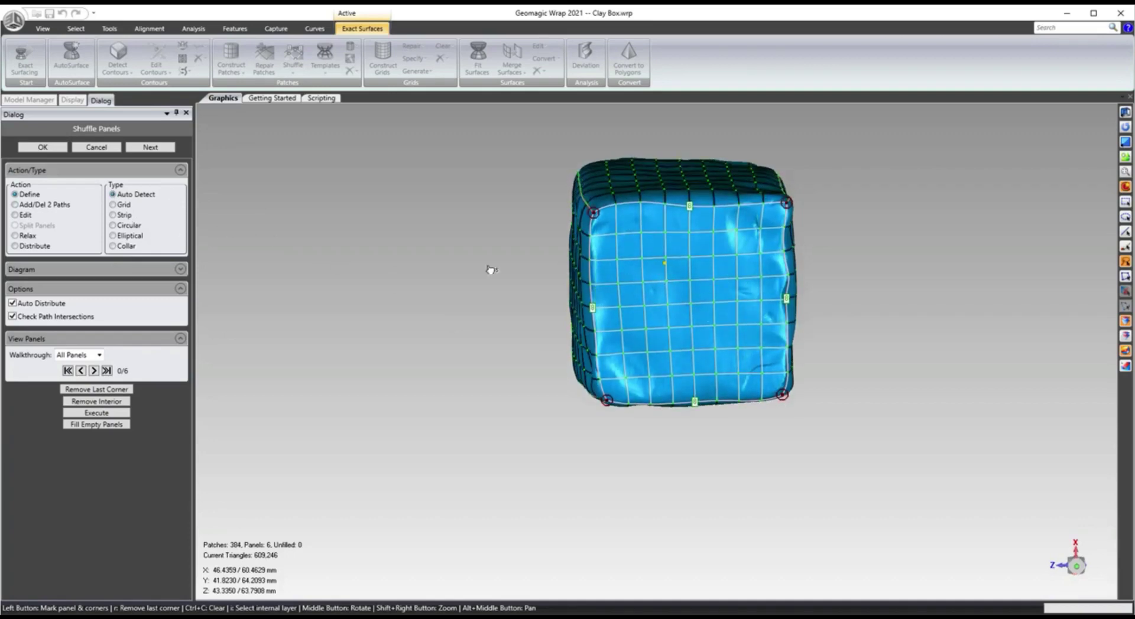
click(128, 226)
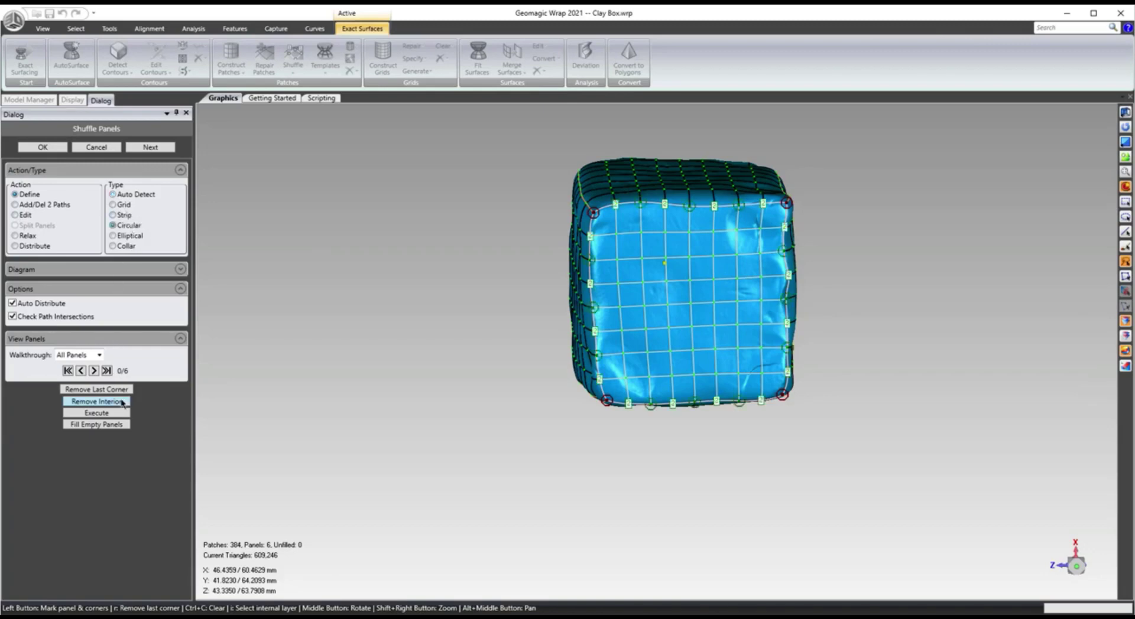
click(108, 413)
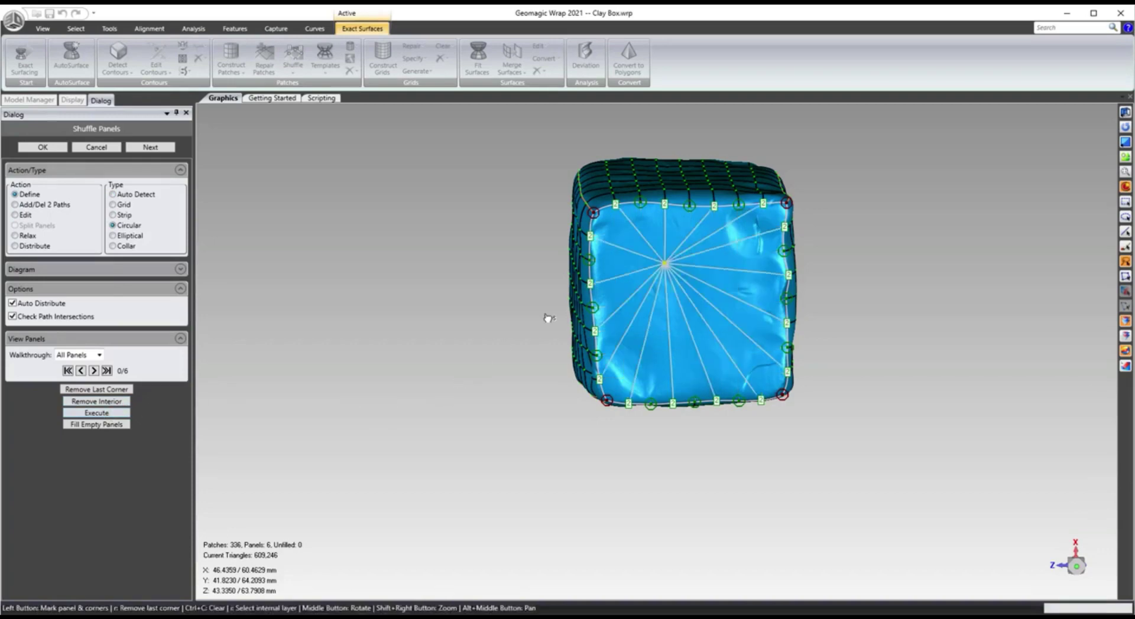
click(125, 196)
click(104, 413)
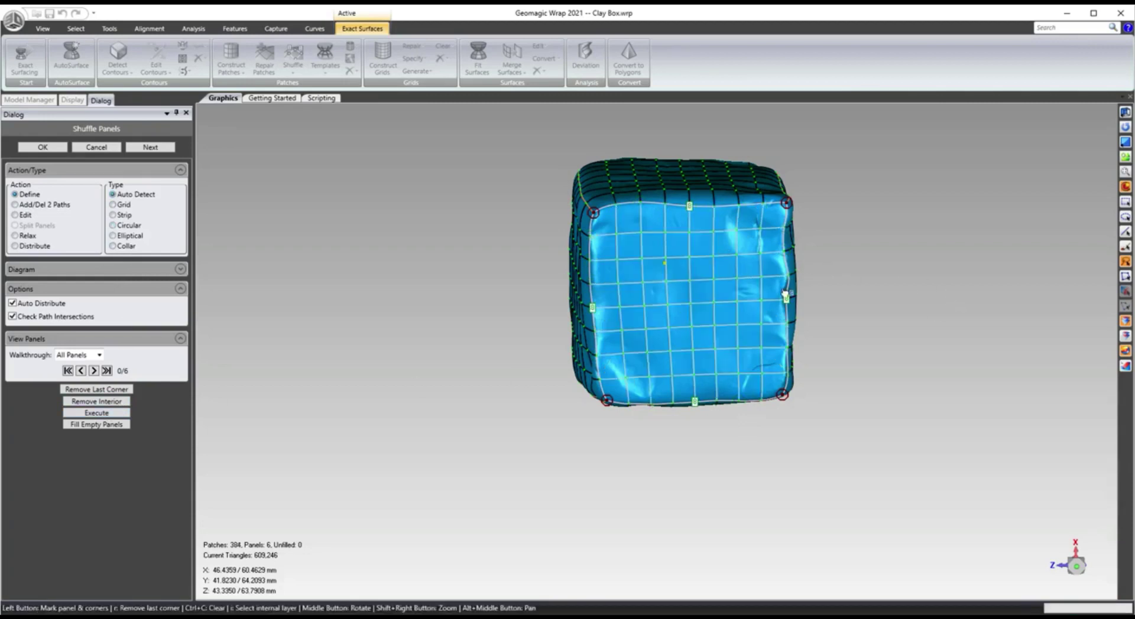
middle_drag(787, 293, 450, 299)
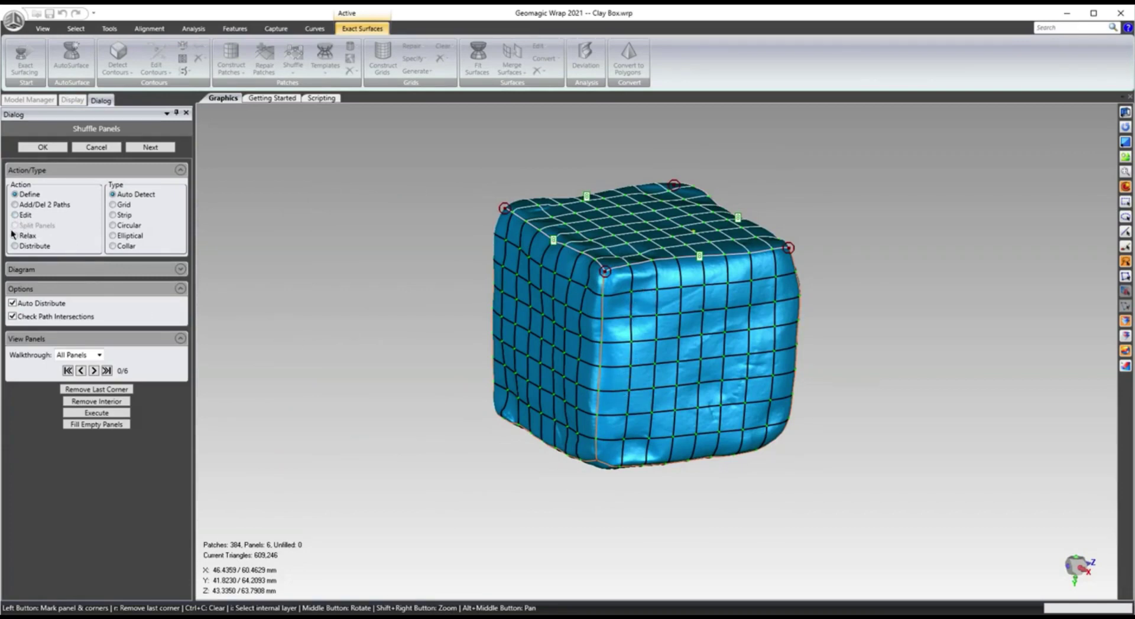
middle_drag(764, 326, 735, 331)
middle_drag(631, 209, 708, 235)
scroll(707, 237, up, 5)
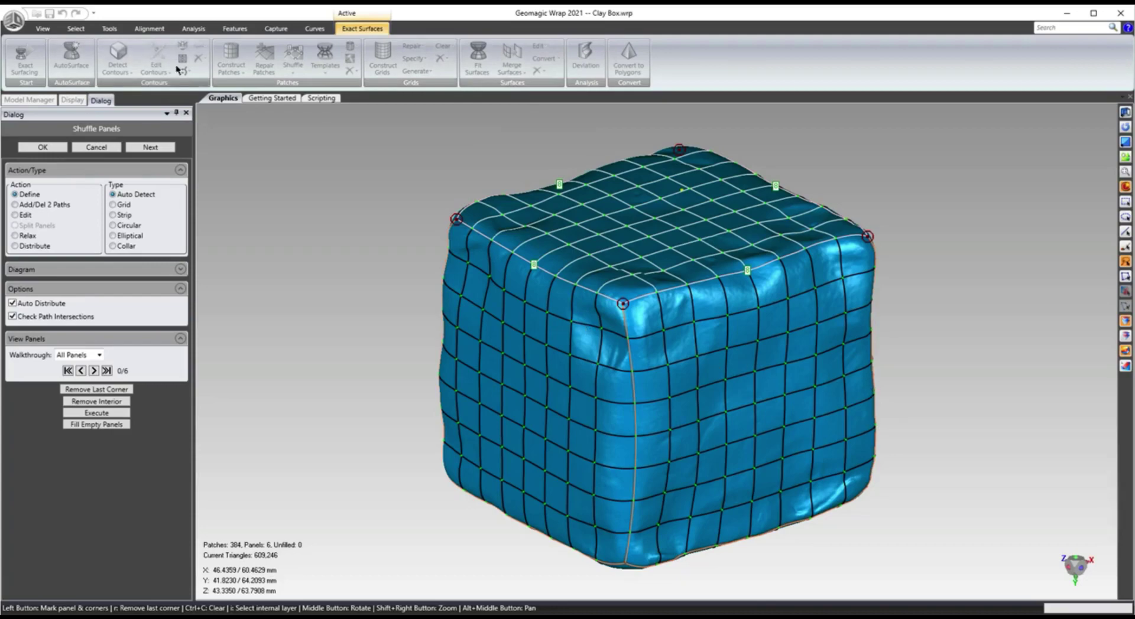
middle_drag(816, 429, 673, 290)
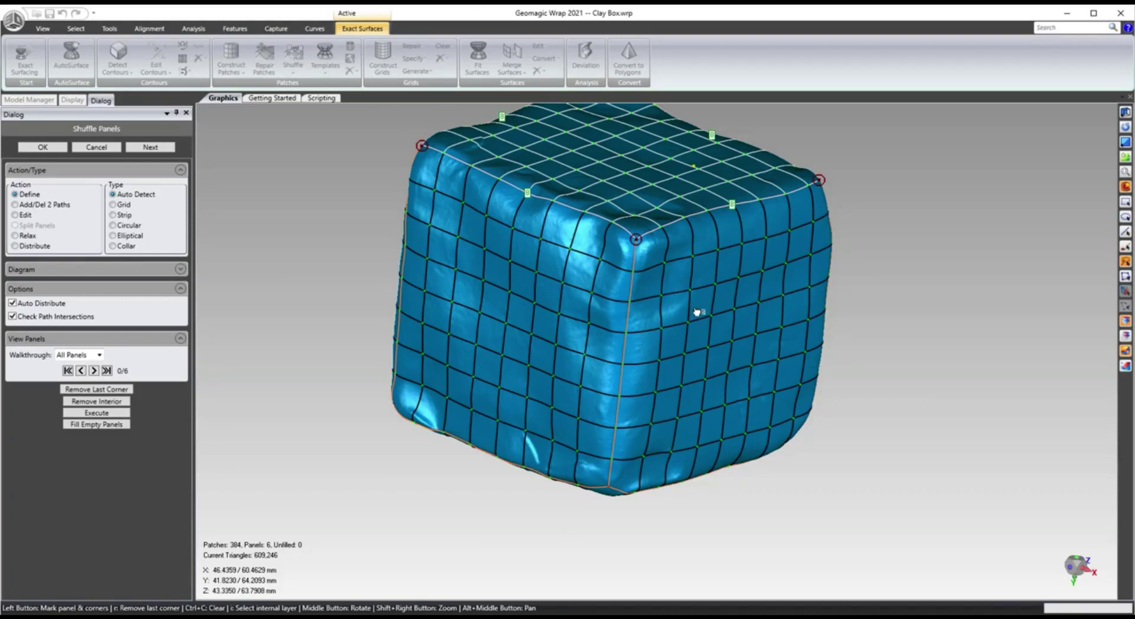
middle_drag(696, 312, 619, 322)
Accept the panel shuffle, then construct resolution-20 grids over all 384 patches
click(57, 146)
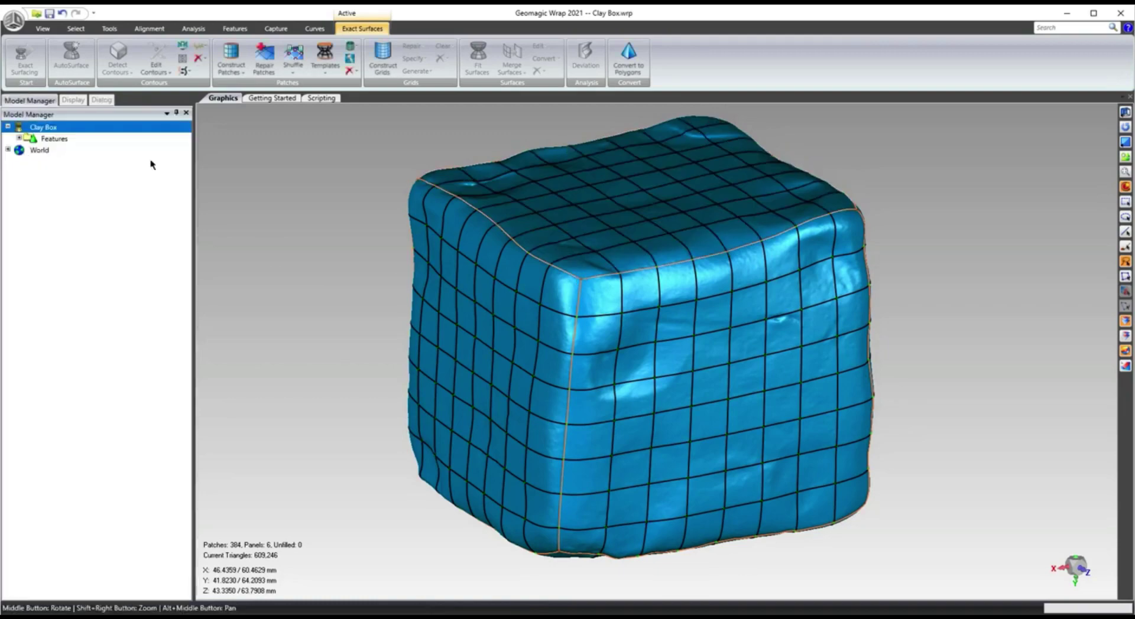
middle_drag(393, 220, 390, 82)
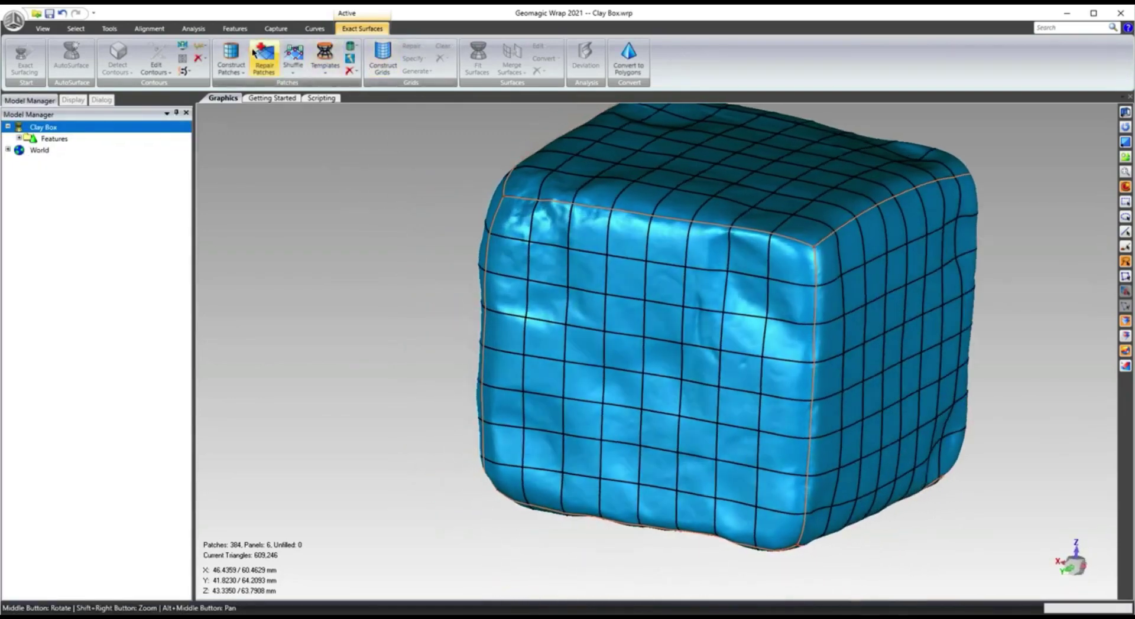
click(372, 54)
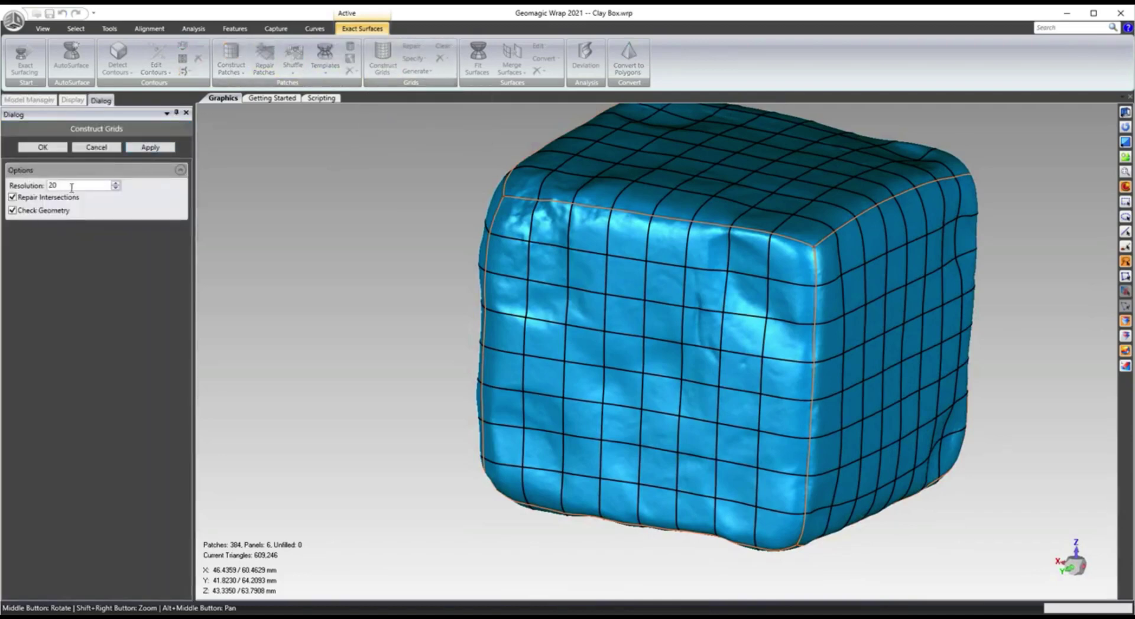
click(52, 185)
click(230, 157)
scroll(501, 220, up, 5)
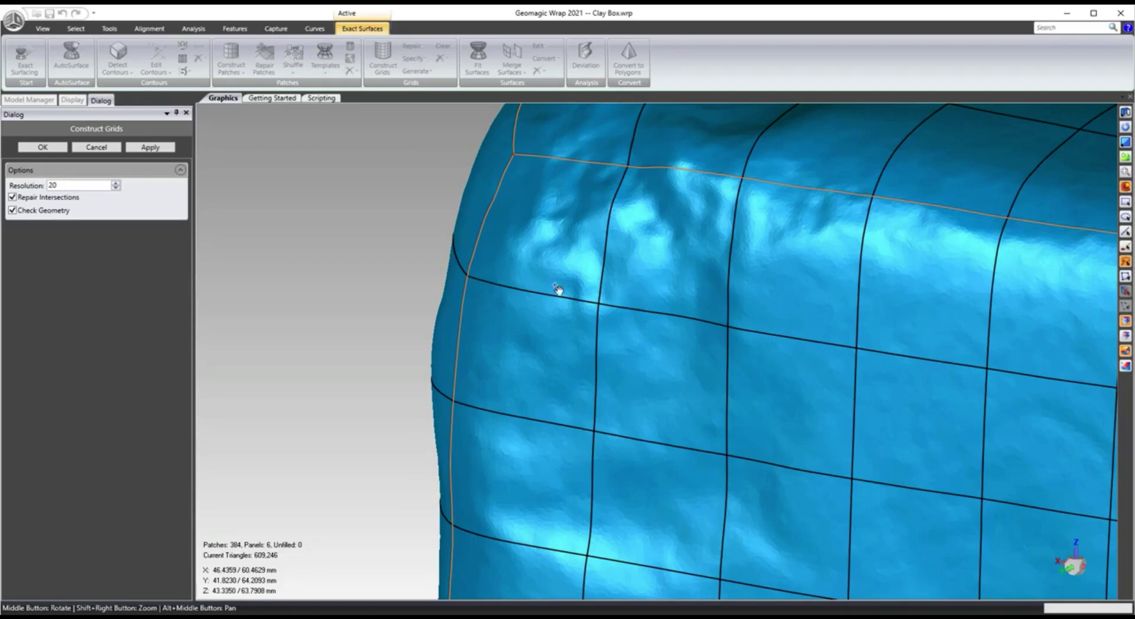
click(151, 147)
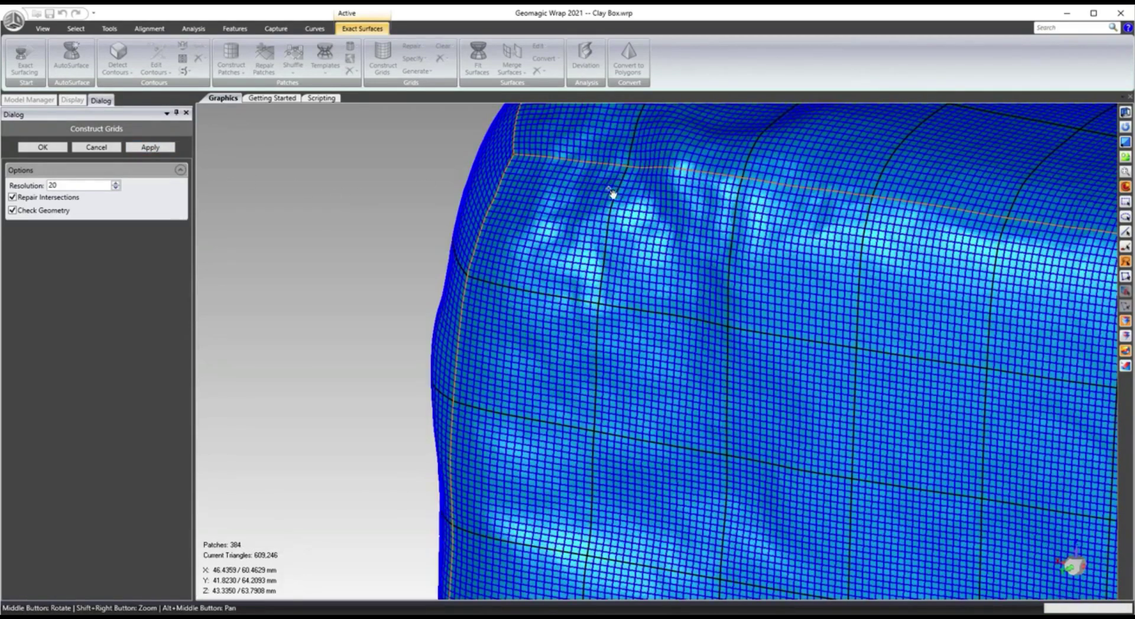
scroll(702, 332, down, 5)
middle_drag(701, 329, 340, 248)
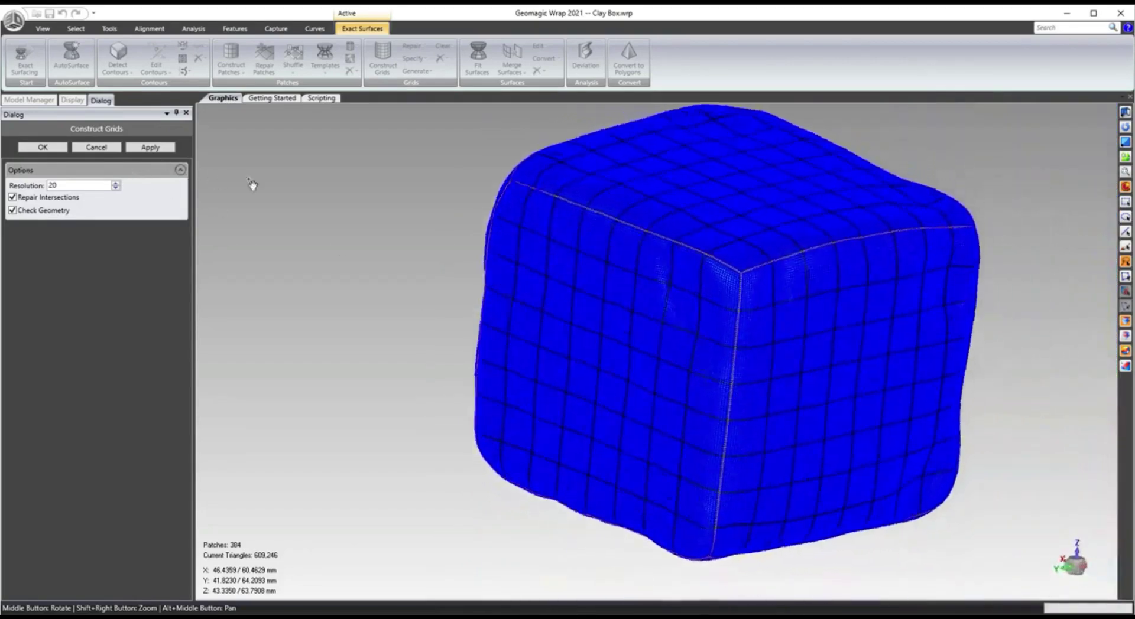
click(43, 147)
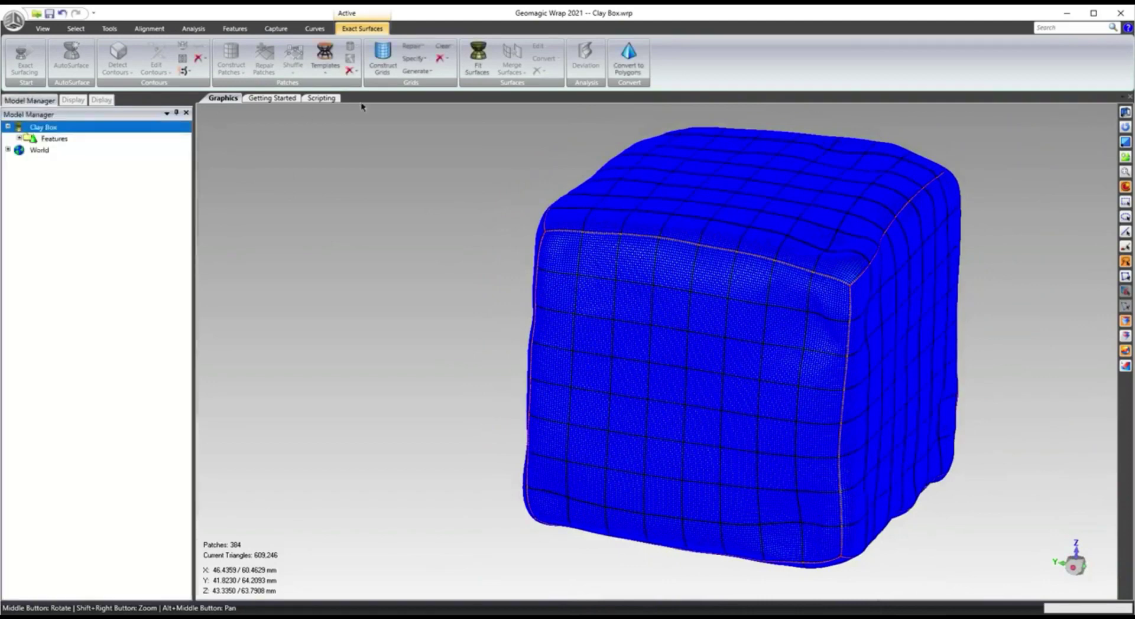
Fit NURBS surfaces to the grids over the clay box's 384 patches and accept them
click(478, 56)
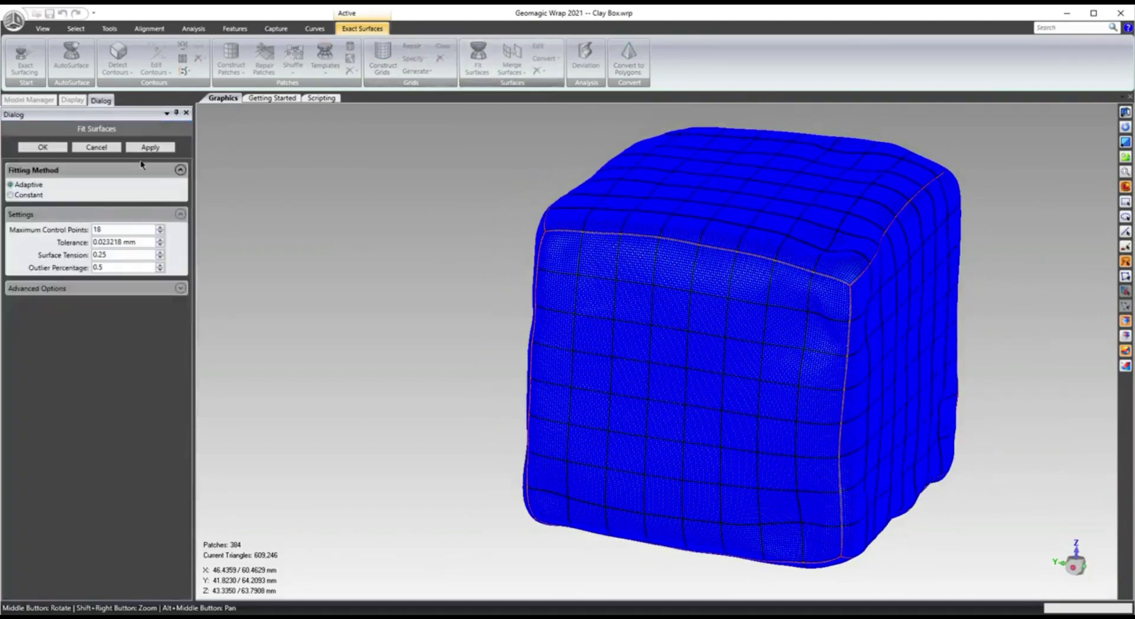
click(151, 148)
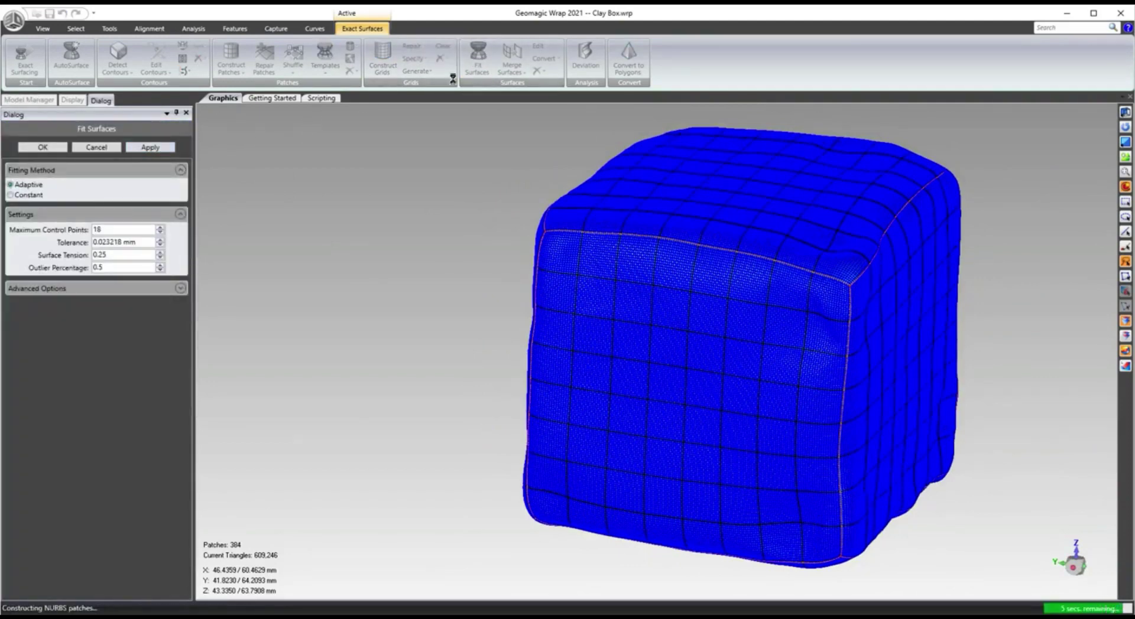
middle_drag(807, 384, 690, 329)
scroll(690, 329, down, 3)
click(42, 147)
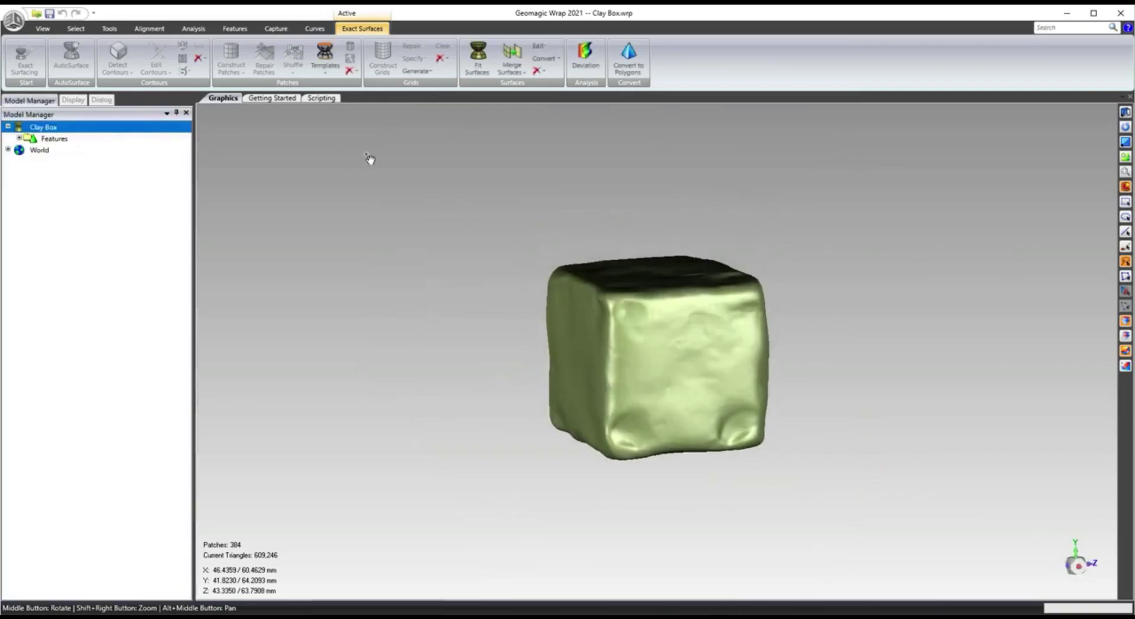
Save the Clay Box model and orbit to inspect the green fitted surfaces
right_click(46, 129)
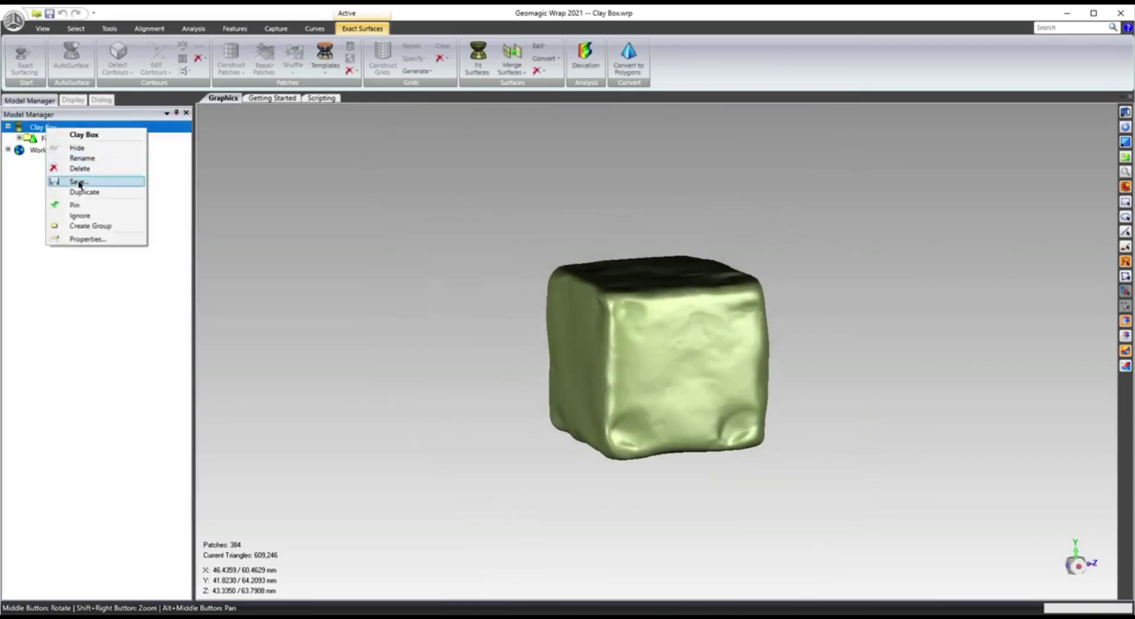
click(489, 242)
scroll(489, 243, up, 5)
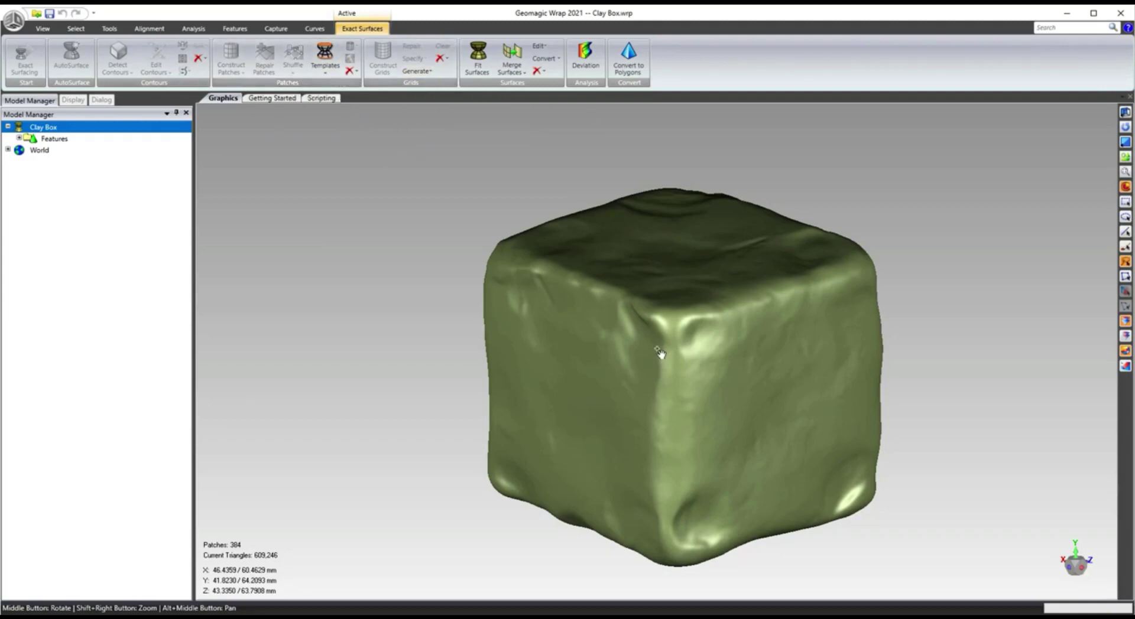
middle_drag(573, 385, 701, 289)
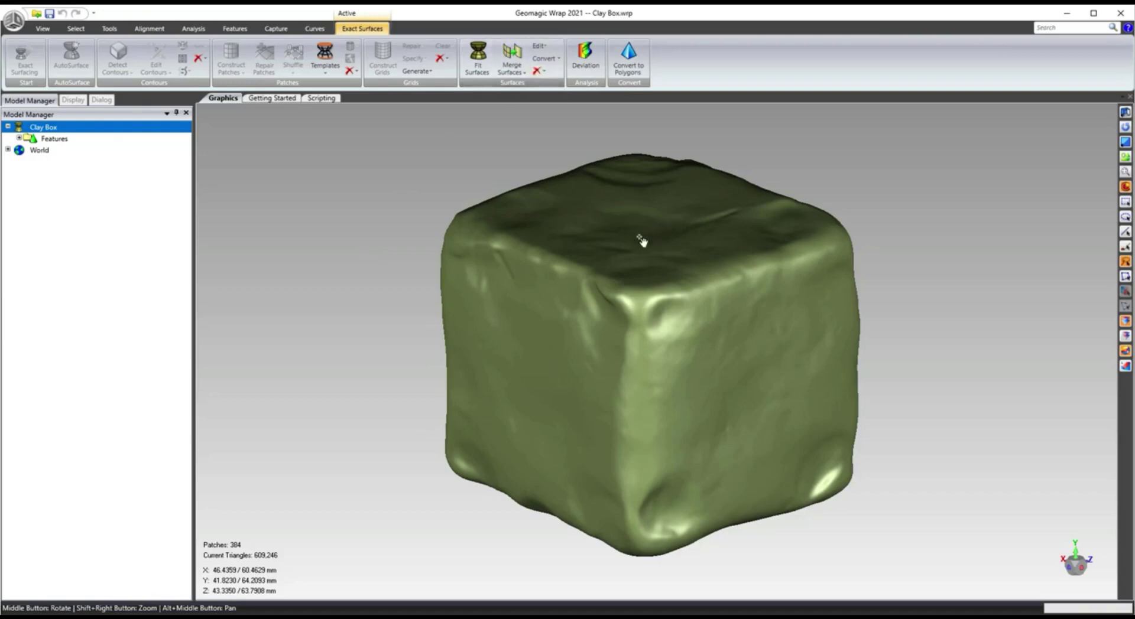
middle_drag(640, 240, 569, 113)
Delete the fitted surfaces from the entire model and clear its grids
click(543, 72)
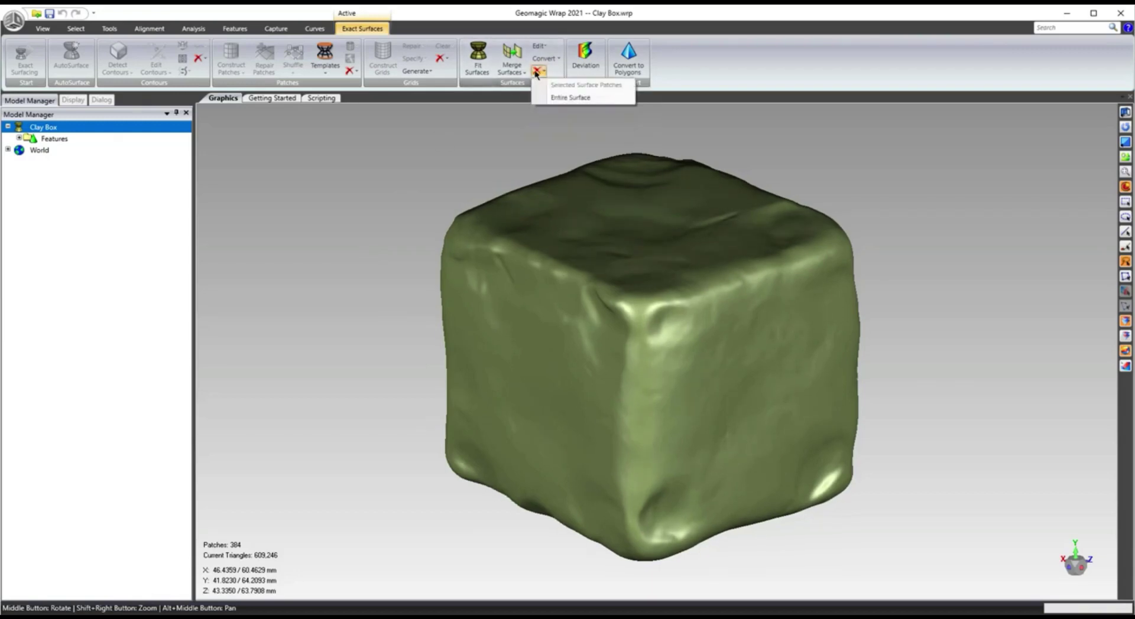
click(558, 101)
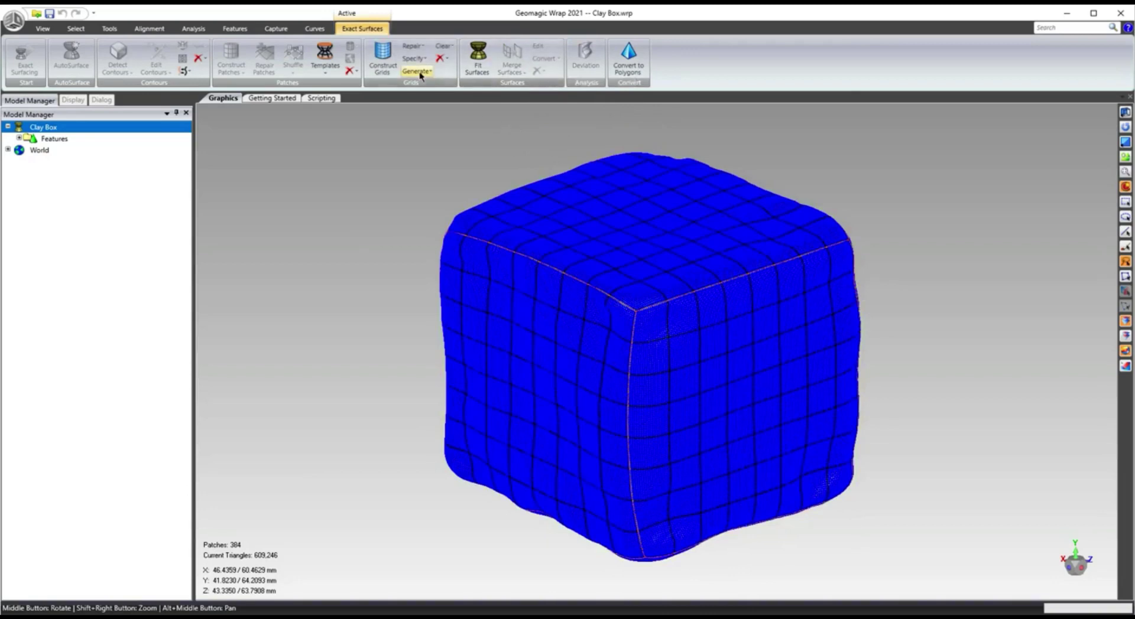
click(441, 58)
click(460, 73)
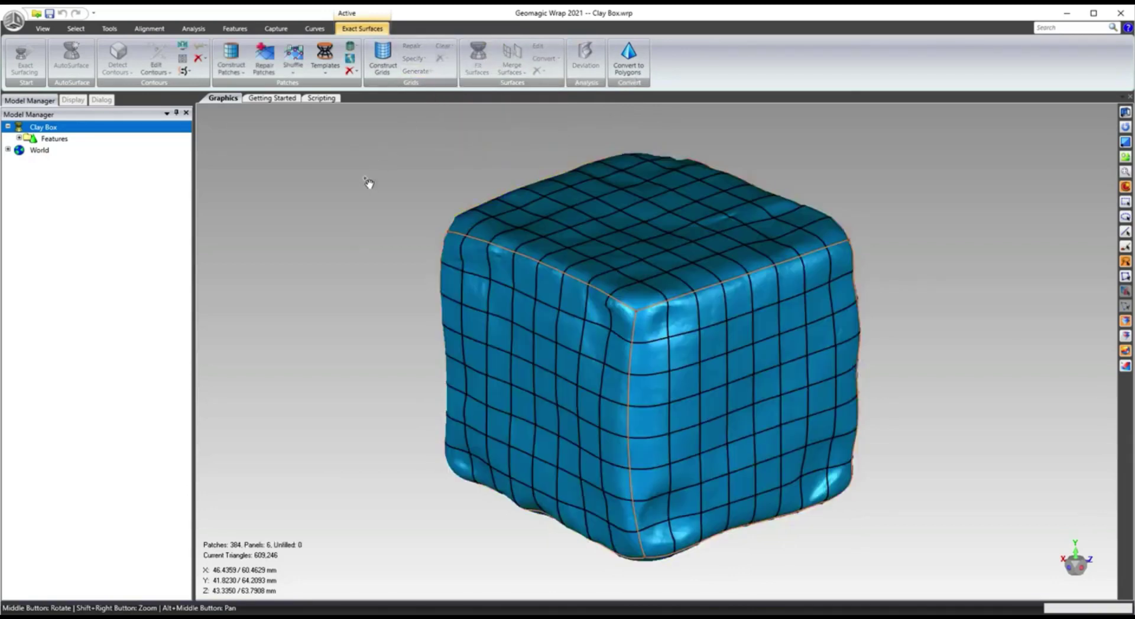
In Shuffle Panels, mark the clay box's front face as a four-cornered panel
click(294, 56)
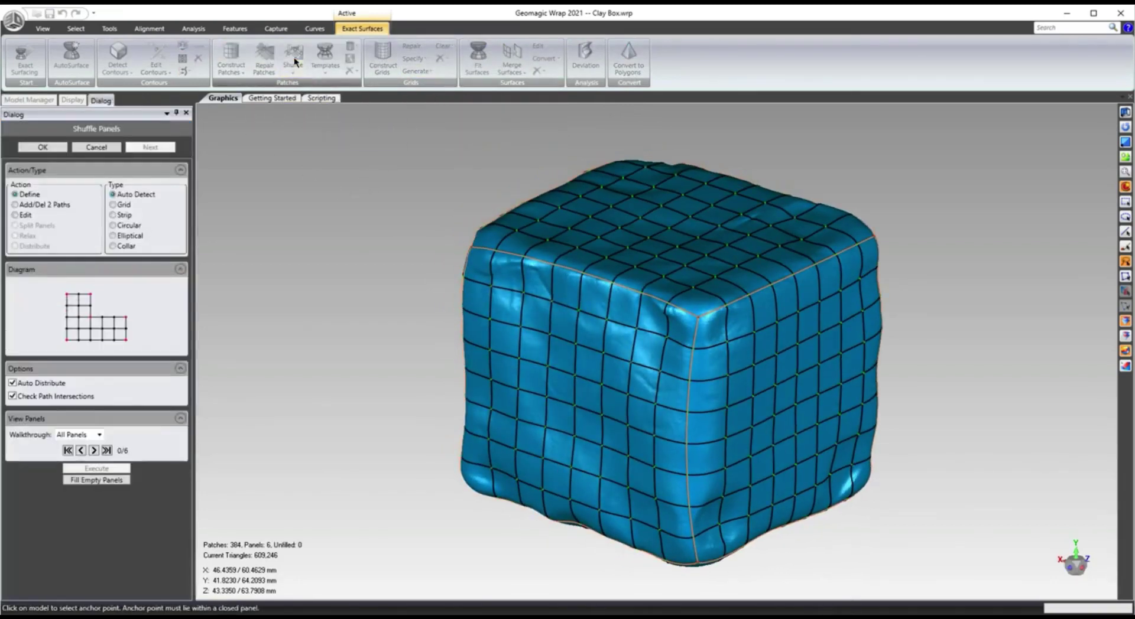
middle_drag(588, 279, 534, 278)
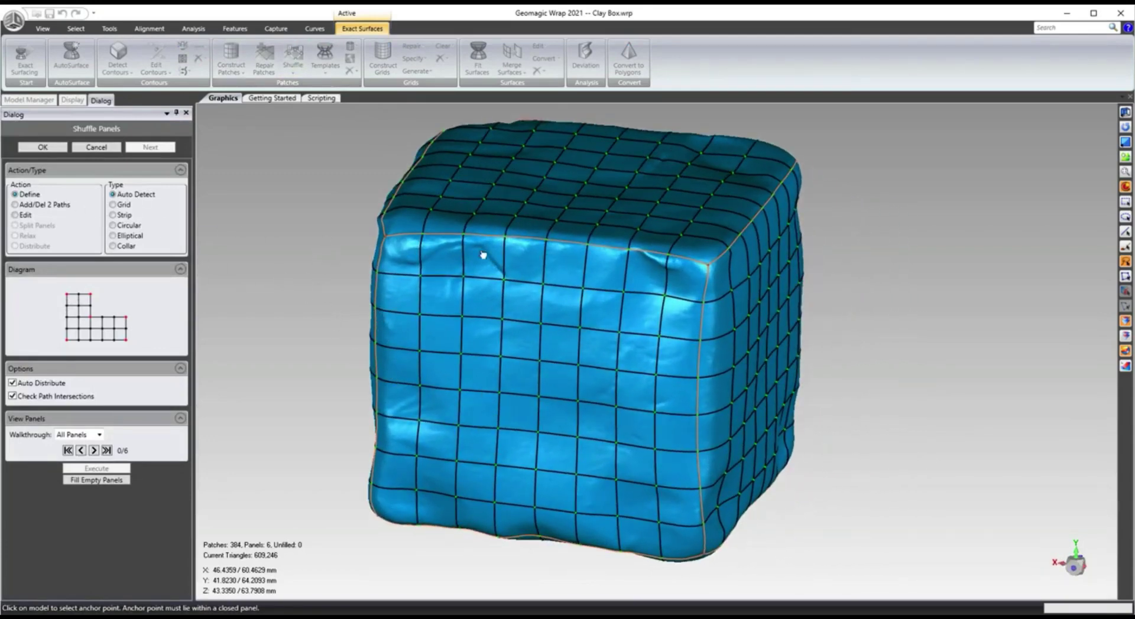
click(477, 291)
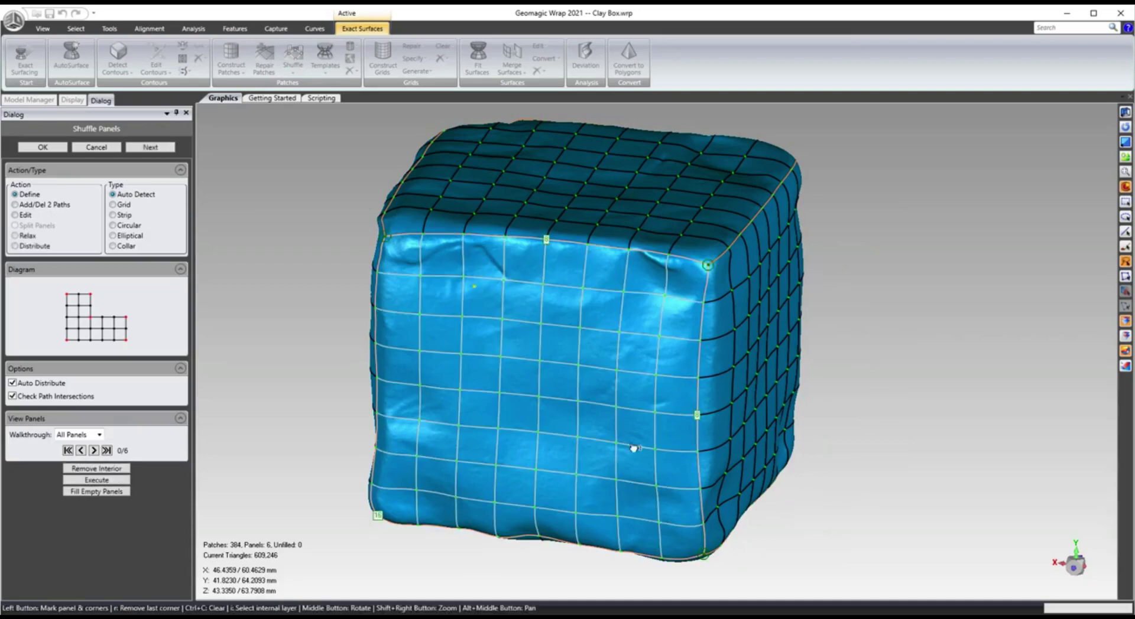
middle_drag(552, 342, 548, 318)
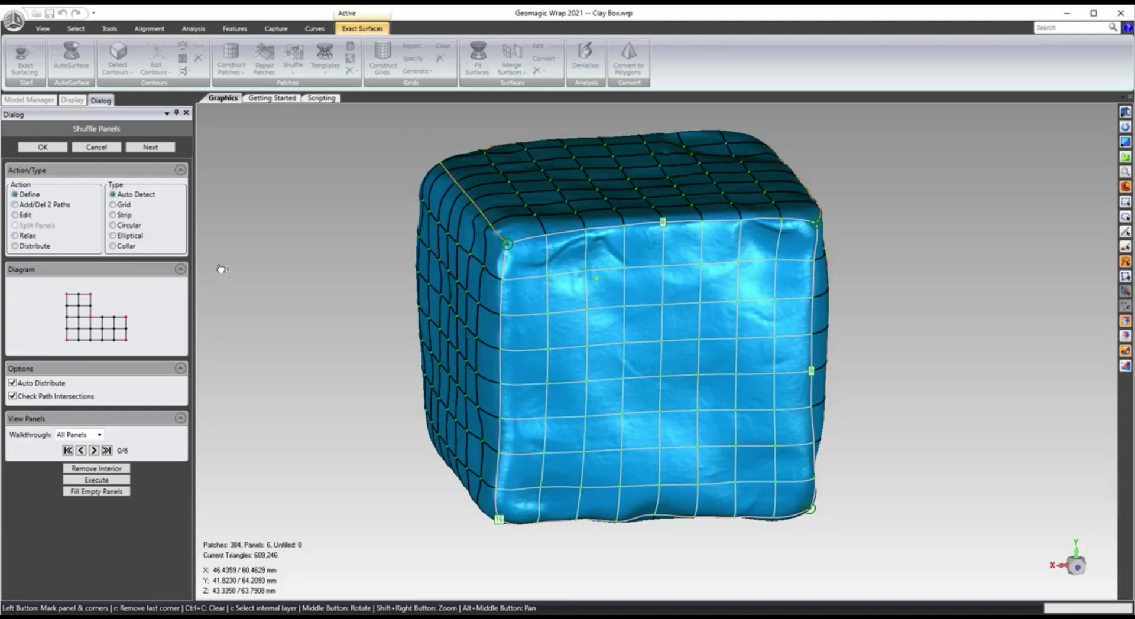
Cancel Shuffle Panels, remove all patches and contours, and start Draw Patch Layout
click(96, 147)
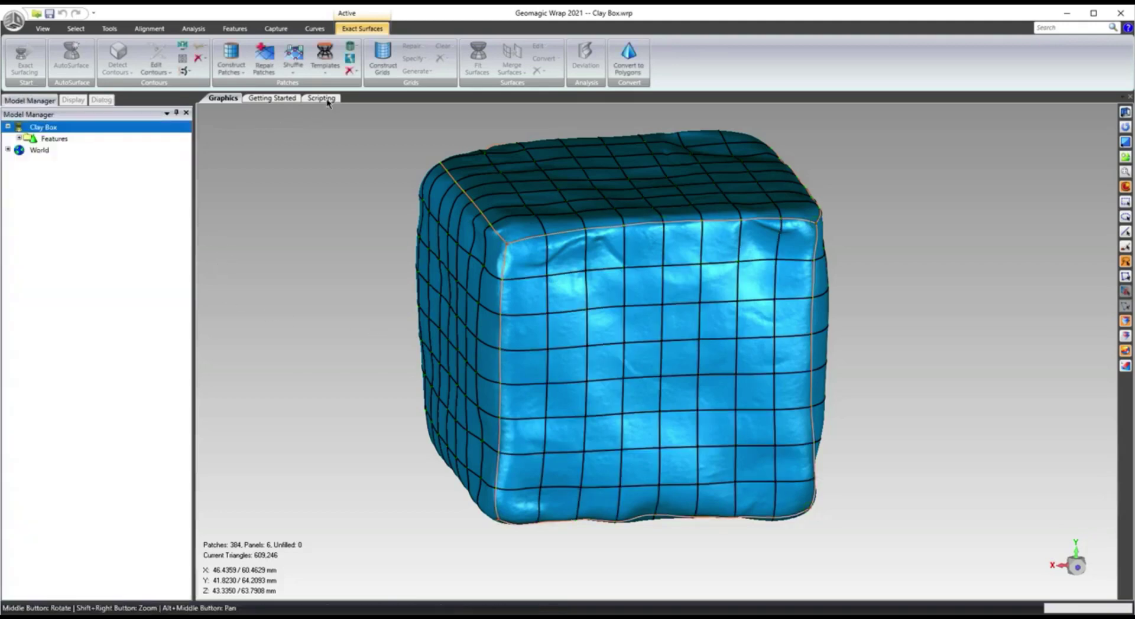
click(350, 71)
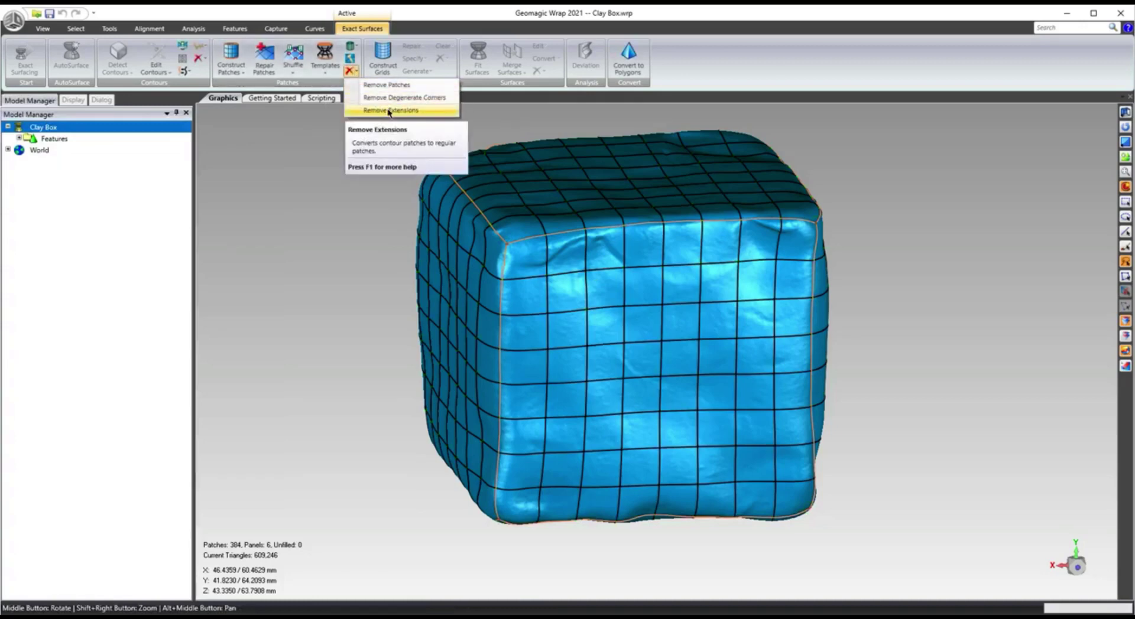
click(387, 84)
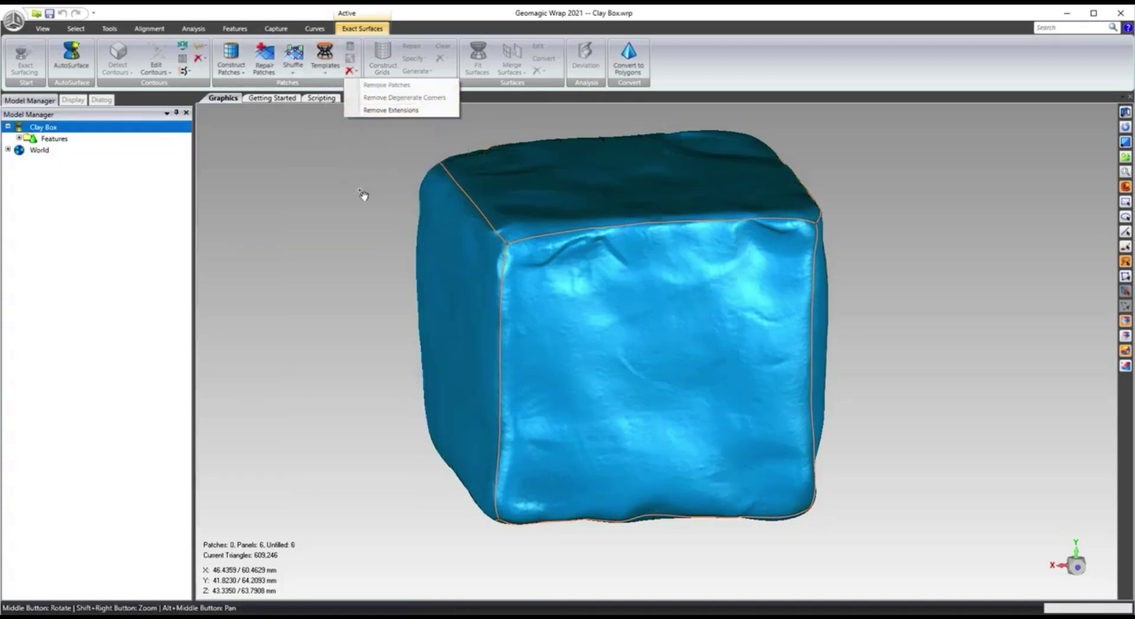
click(200, 58)
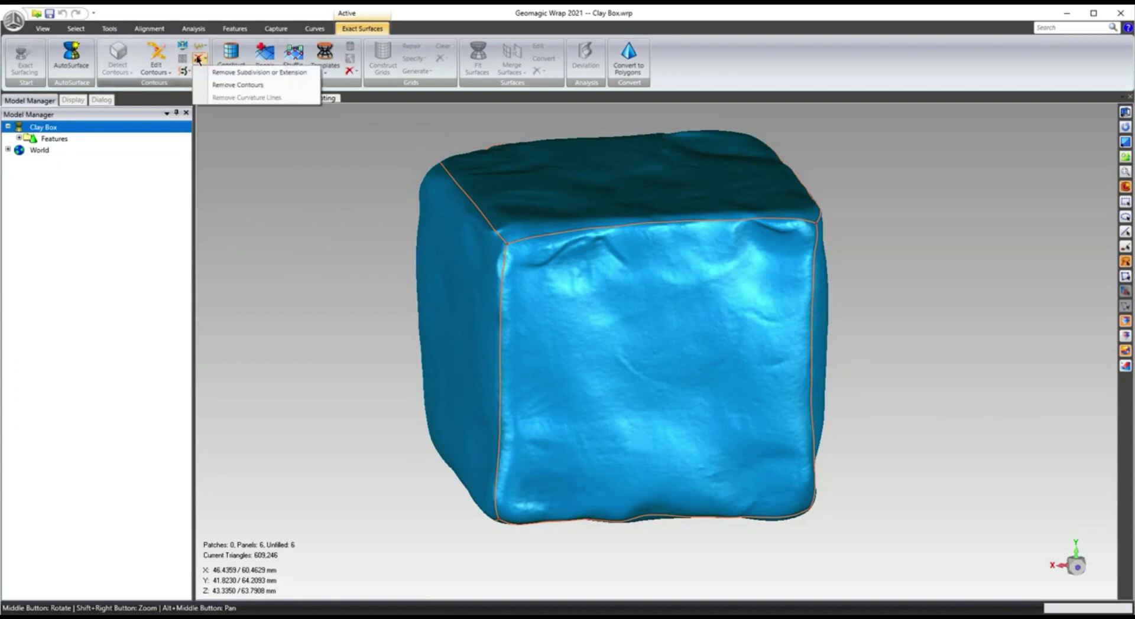
click(231, 86)
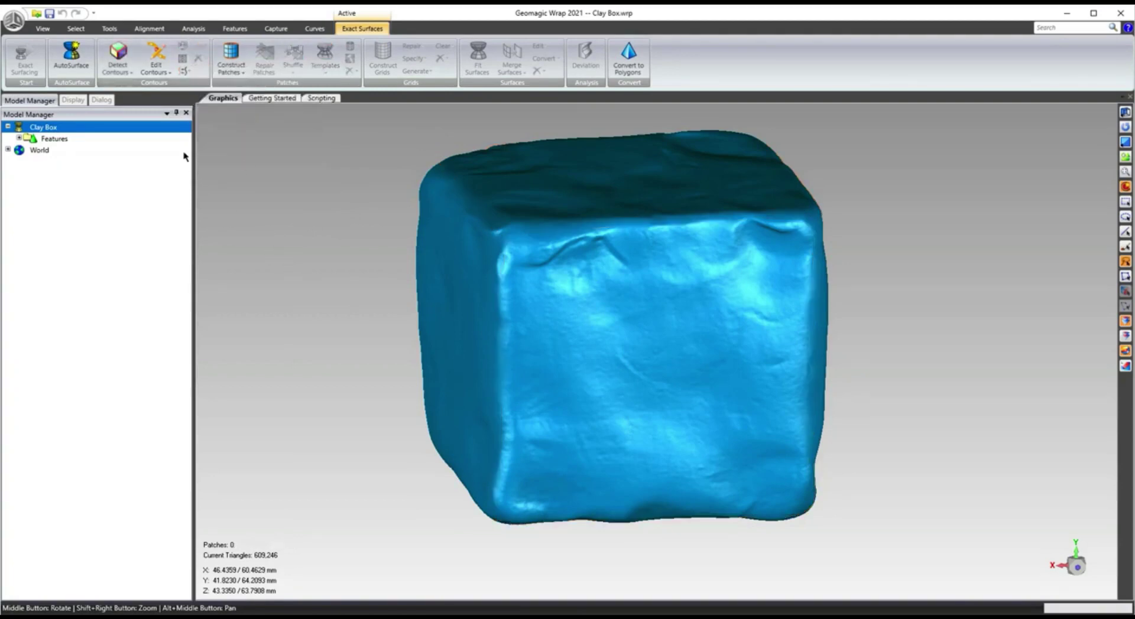
click(231, 69)
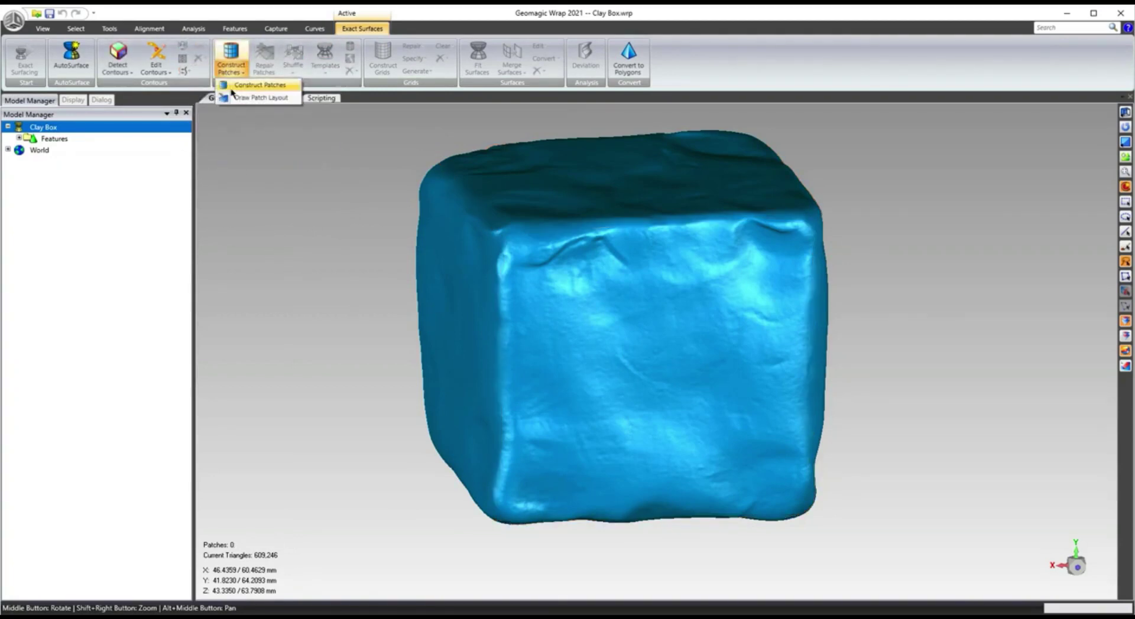
click(252, 98)
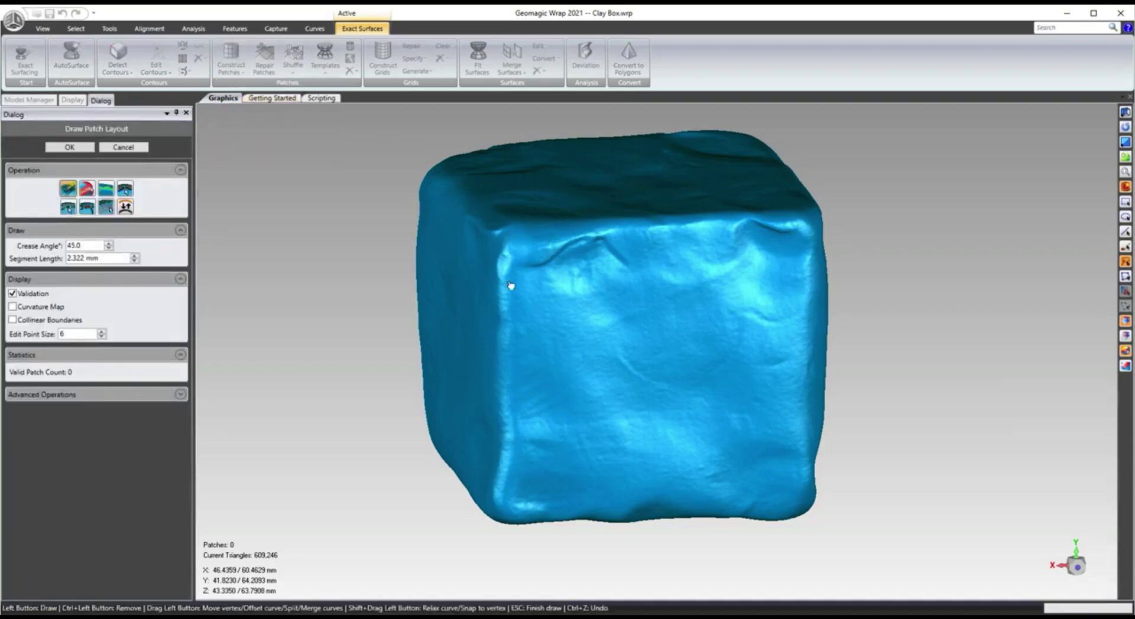
Start the first patch boundary on the box's ridge and run it down the vertical edge
middle_drag(510, 289, 506, 233)
click(505, 233)
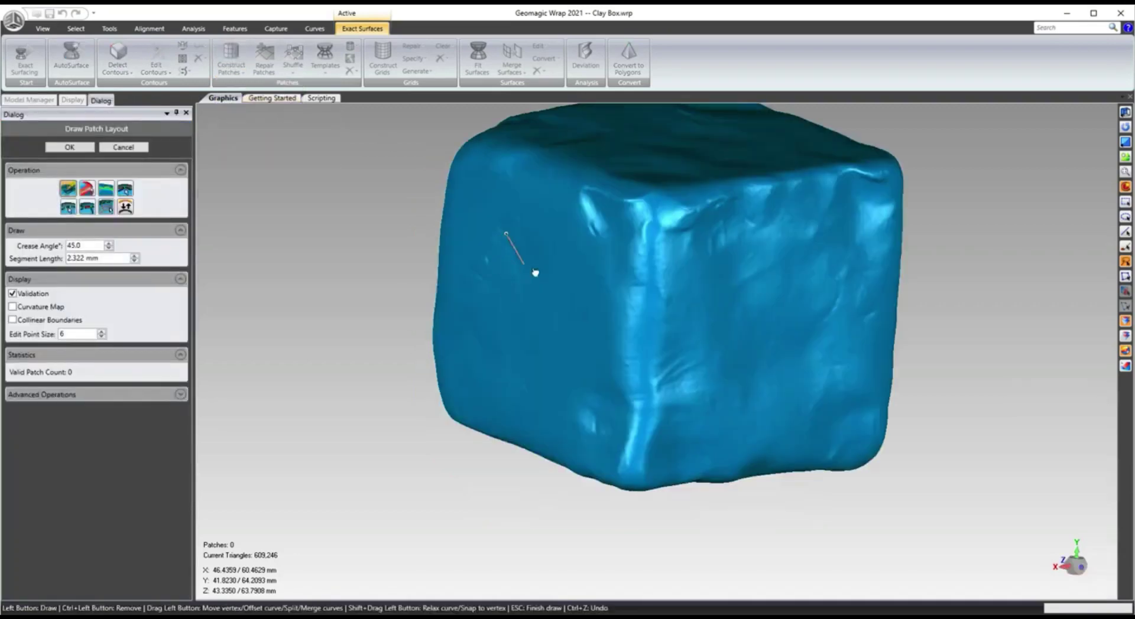
ctrl+click(505, 234)
click(651, 207)
click(653, 272)
click(646, 361)
click(640, 447)
Continue the boundary along the bottom edge and over the top to close the first patch
mouse_move(636, 484)
middle_down()
mouse_move(640, 448)
mouse_move(650, 470)
mouse_move(606, 413)
mouse_move(684, 418)
middle_up()
click(604, 420)
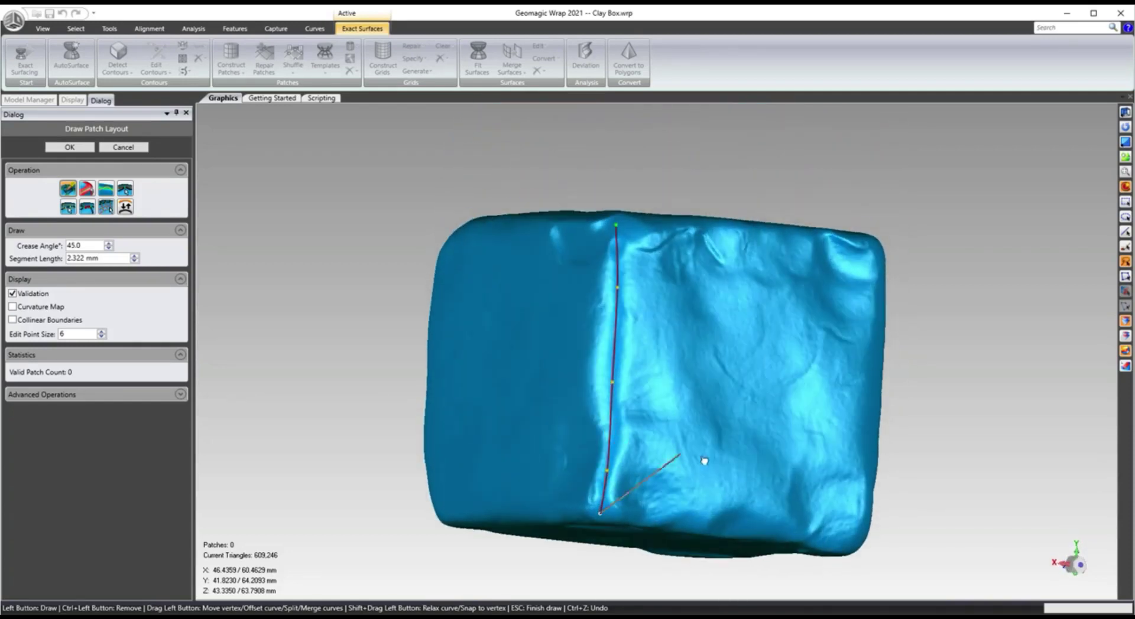
middle_drag(714, 461, 633, 331)
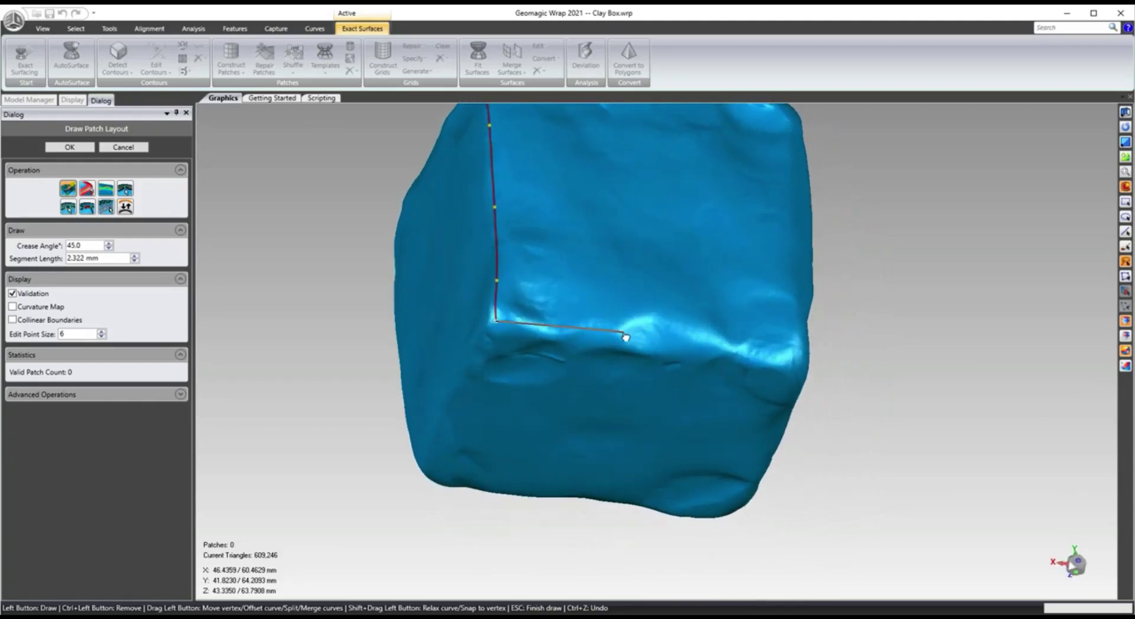
click(624, 334)
click(771, 356)
middle_drag(798, 365, 525, 332)
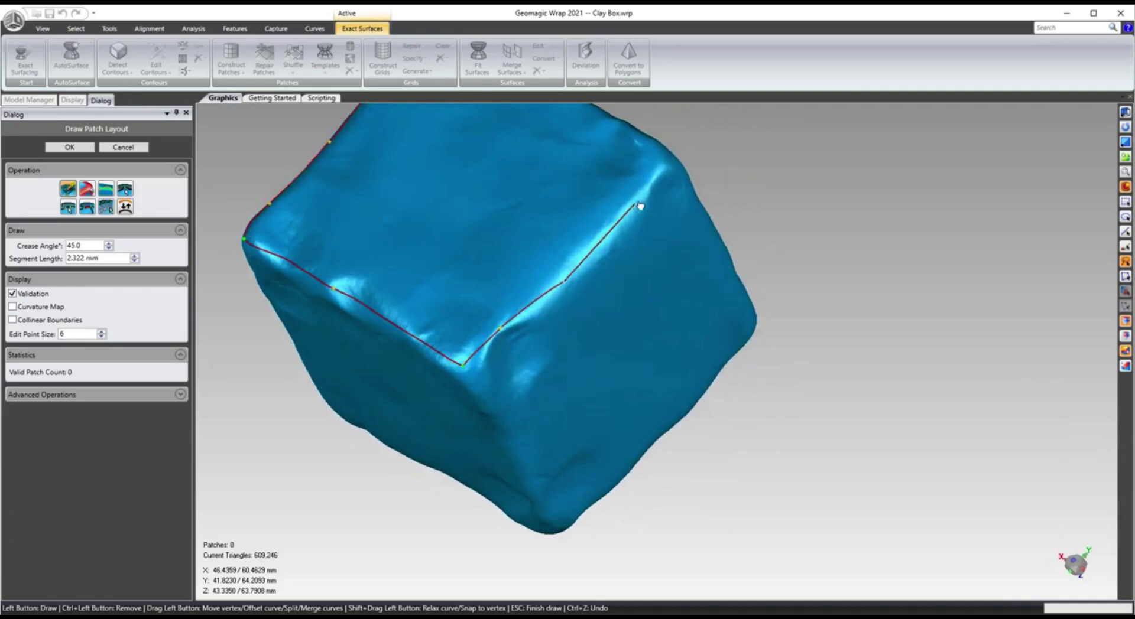
click(667, 169)
middle_drag(668, 170, 672, 223)
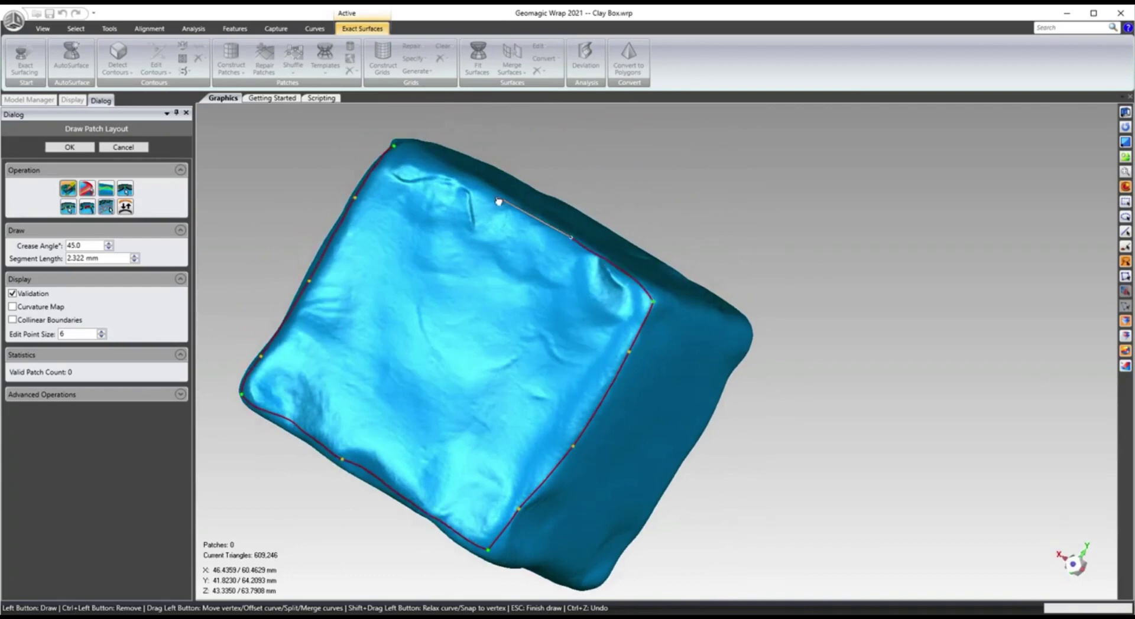
click(476, 183)
click(395, 146)
Draw a second patch line along the top edge and up the top-right edge, closing it
middle_drag(449, 270, 437, 154)
middle_drag(575, 255, 347, 395)
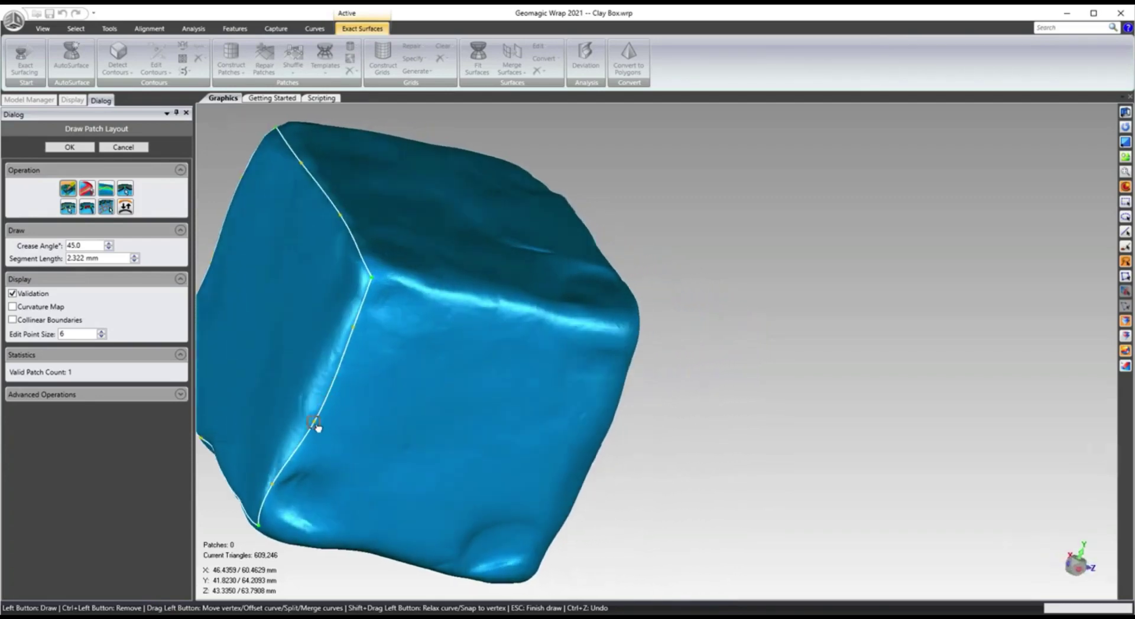
drag(315, 427, 314, 404)
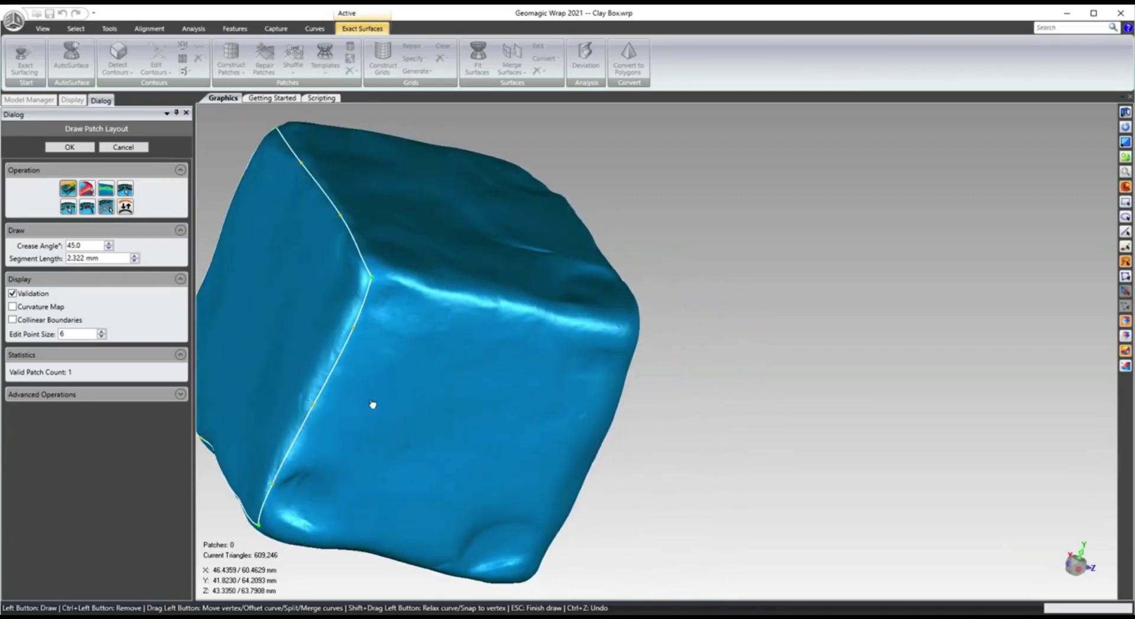
click(371, 278)
click(512, 305)
middle_drag(575, 335, 501, 328)
click(498, 328)
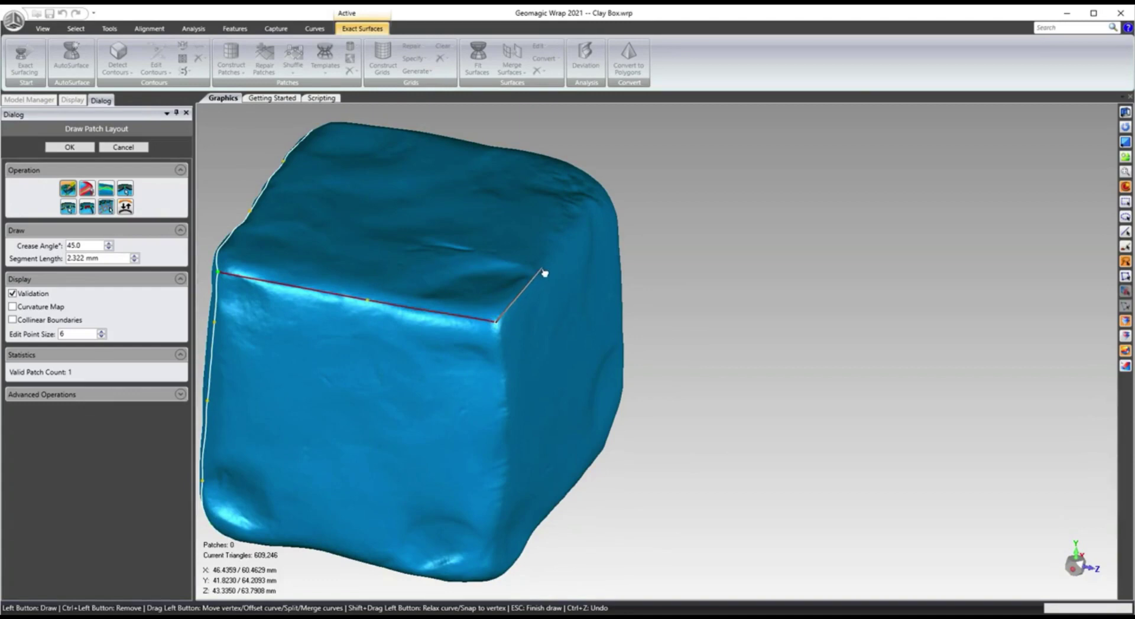
middle_drag(544, 273, 573, 239)
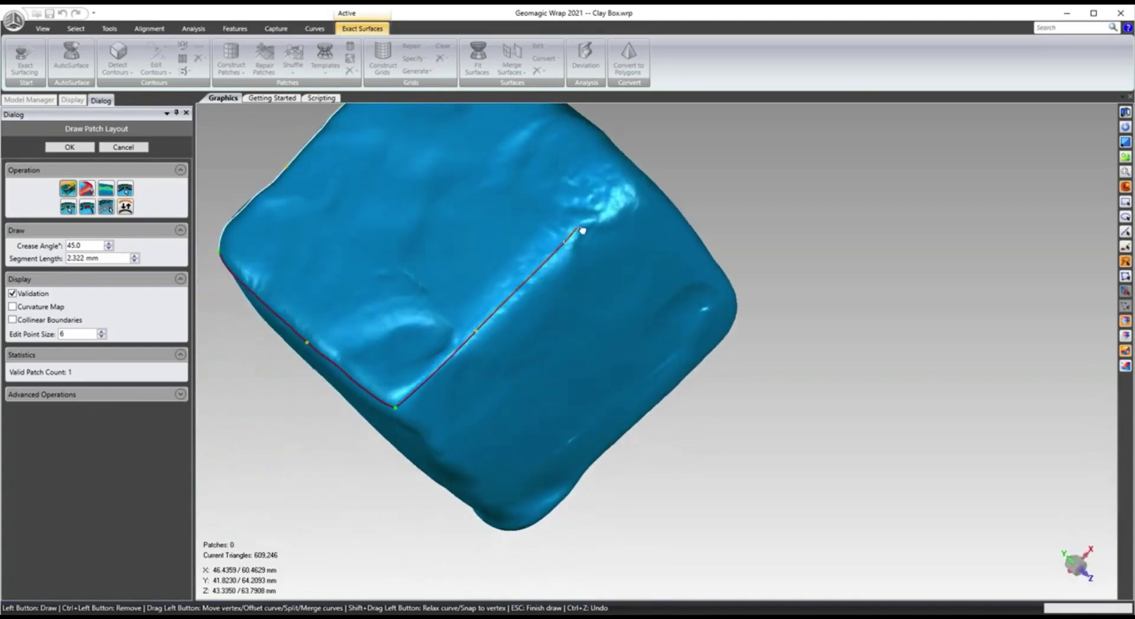
click(629, 187)
middle_drag(630, 188, 555, 256)
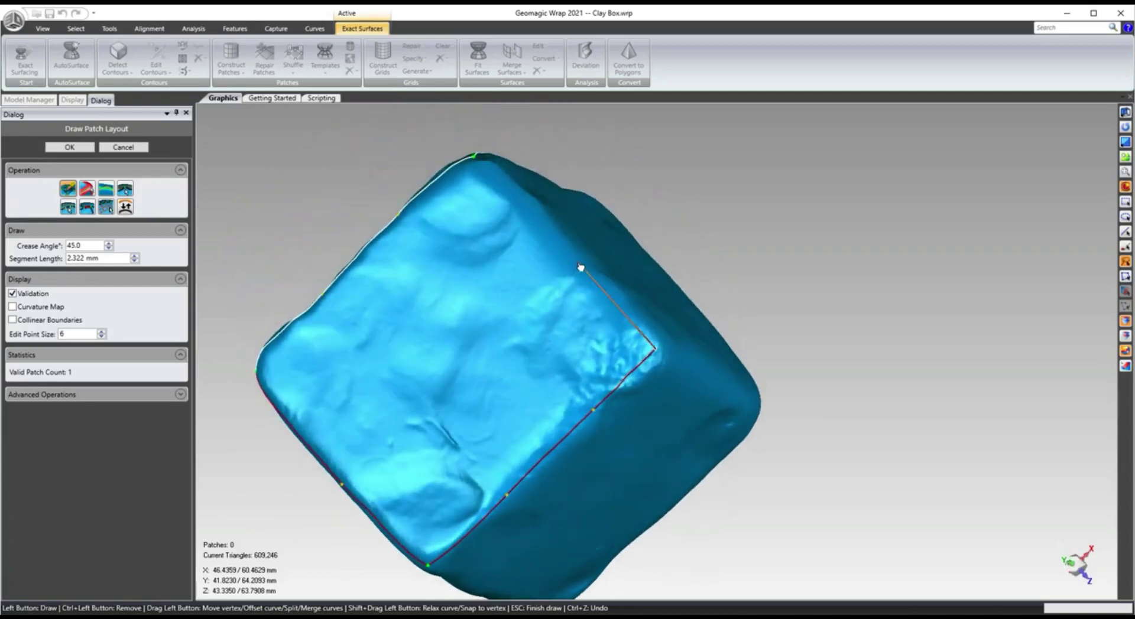
click(474, 157)
Draw a third patch line along another box edge down to the bottom corner
middle_drag(476, 159, 575, 379)
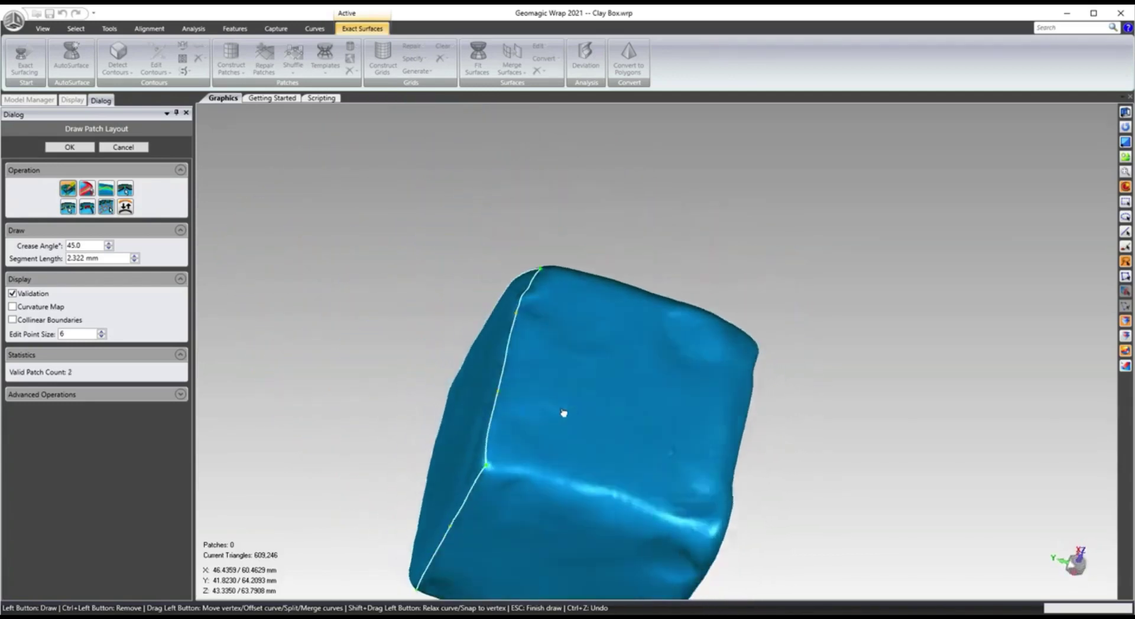
middle_drag(556, 414, 517, 410)
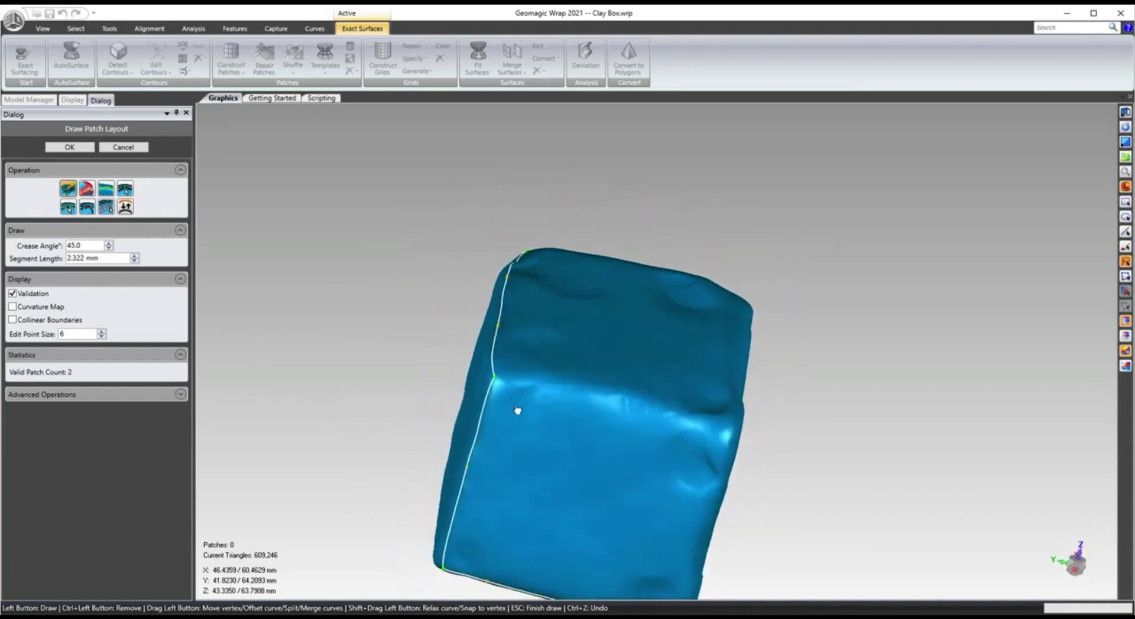
click(564, 388)
click(650, 407)
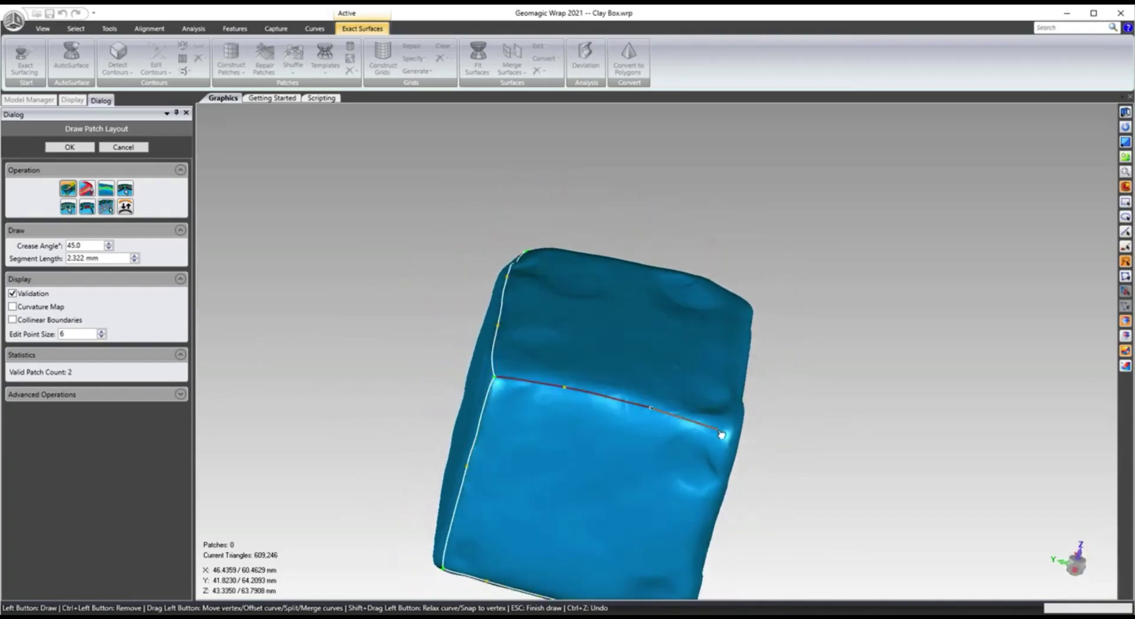
click(734, 436)
middle_drag(735, 436, 682, 337)
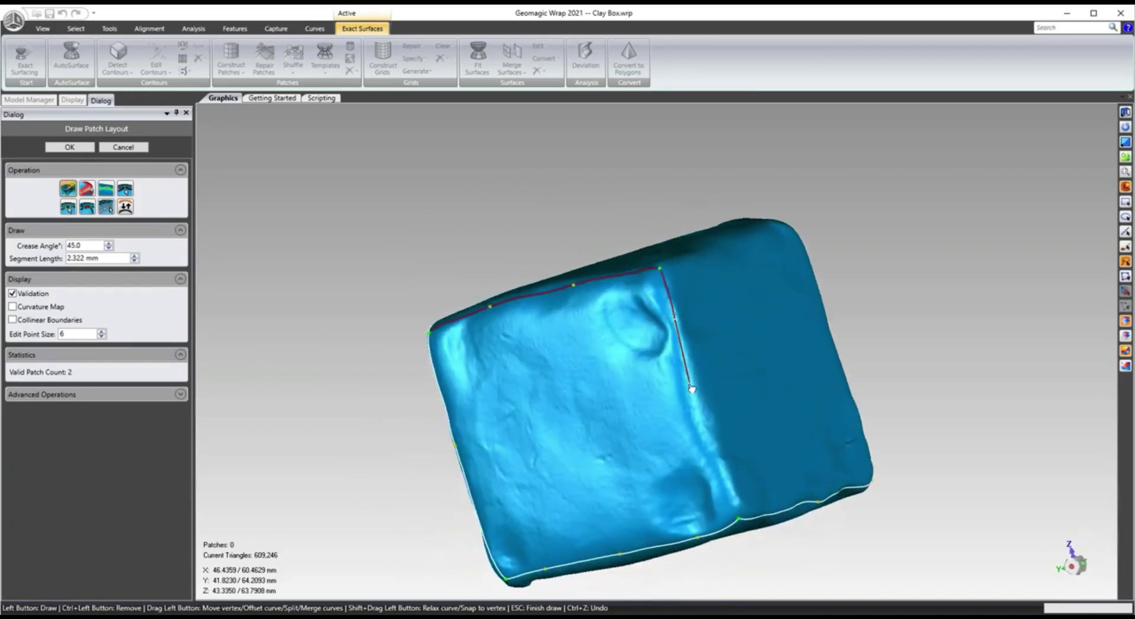
click(719, 458)
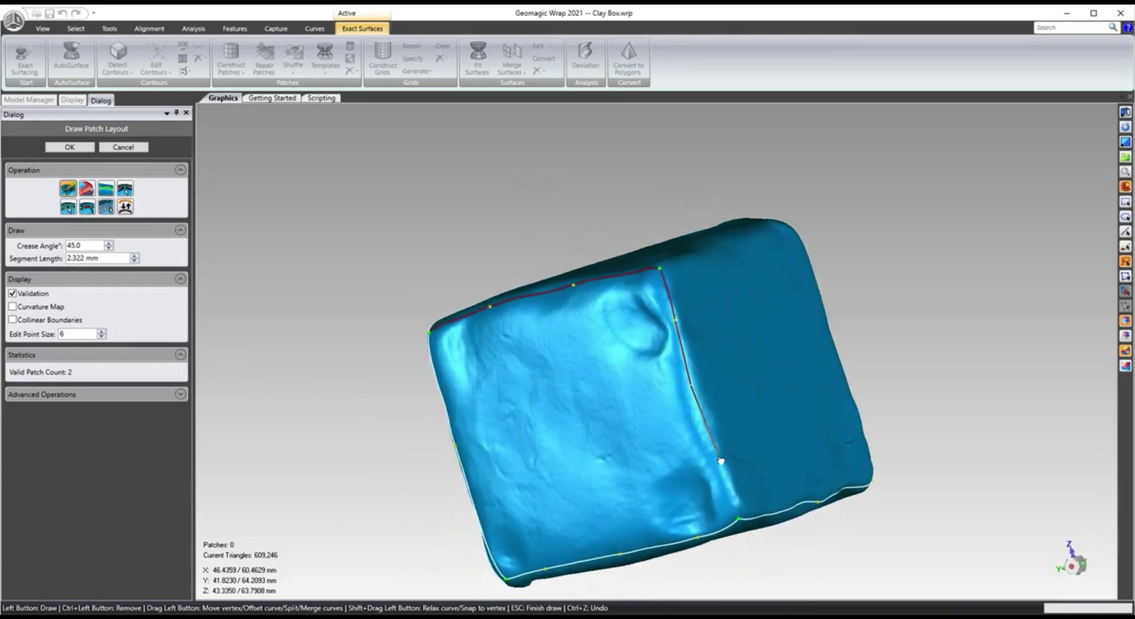
click(737, 519)
Draw a fourth patch line from the corner along the edges to complete another patch
middle_drag(754, 441, 610, 434)
click(608, 434)
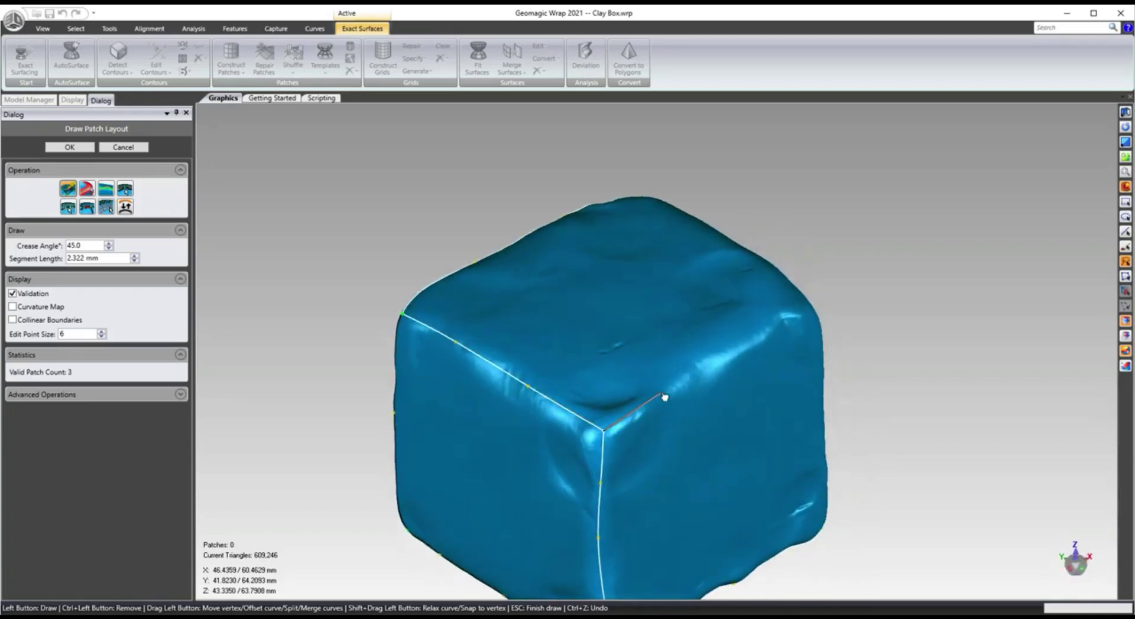
click(748, 345)
click(781, 320)
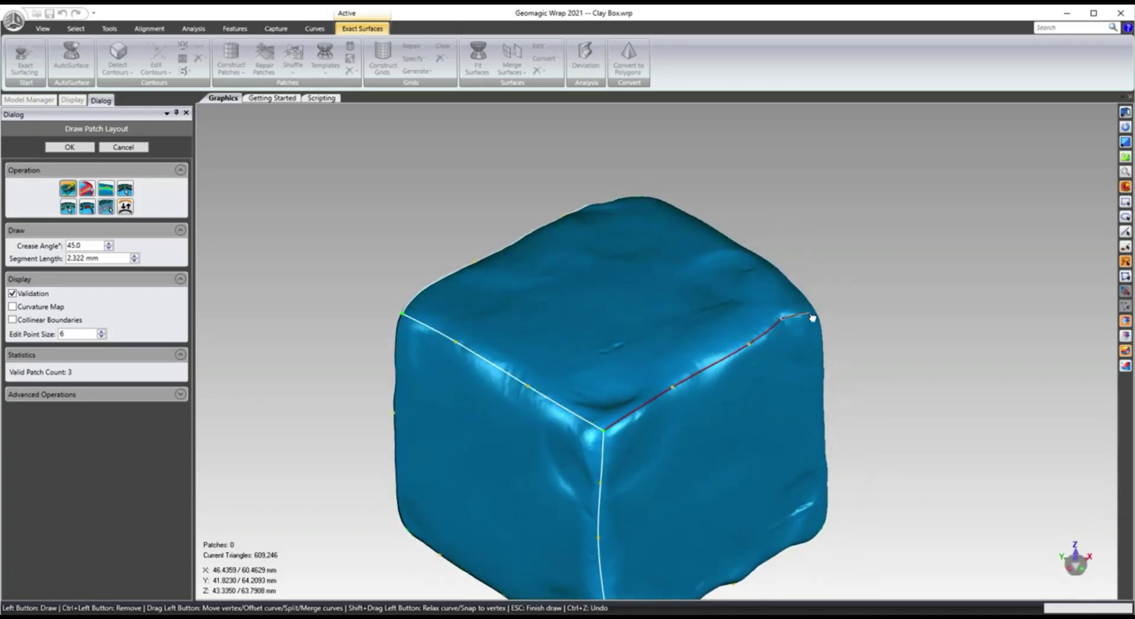
mouse_move(812, 318)
middle_down()
mouse_move(793, 339)
mouse_move(785, 331)
mouse_move(748, 344)
middle_up()
click(749, 330)
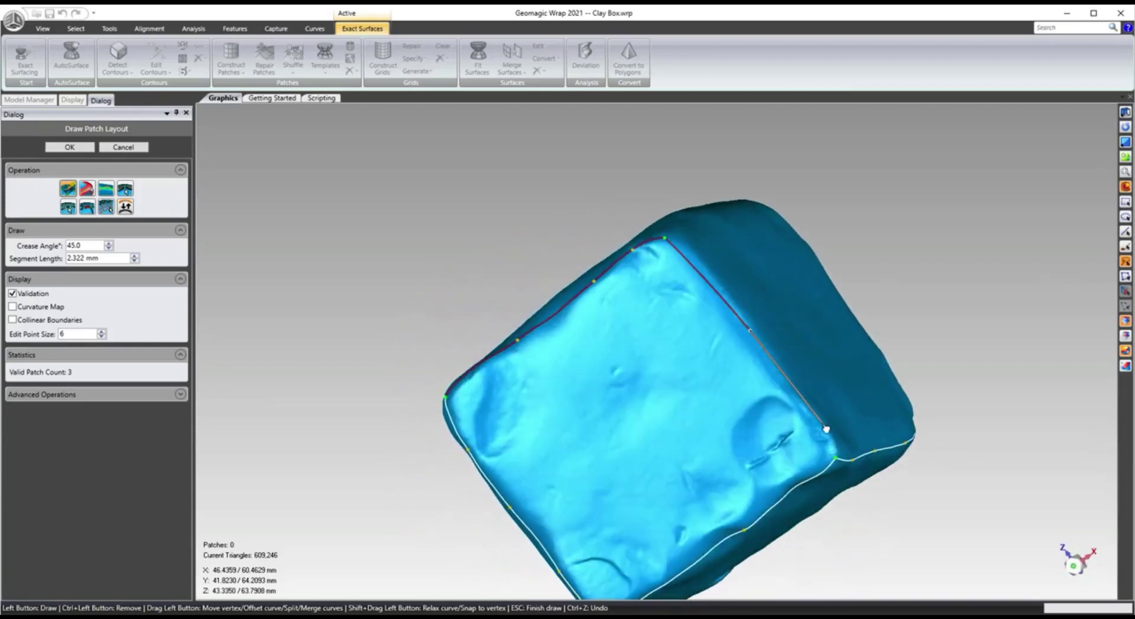
click(809, 406)
click(835, 458)
Draw the last patch line at the remaining corner and reposition its corner vertex
middle_drag(856, 426, 594, 488)
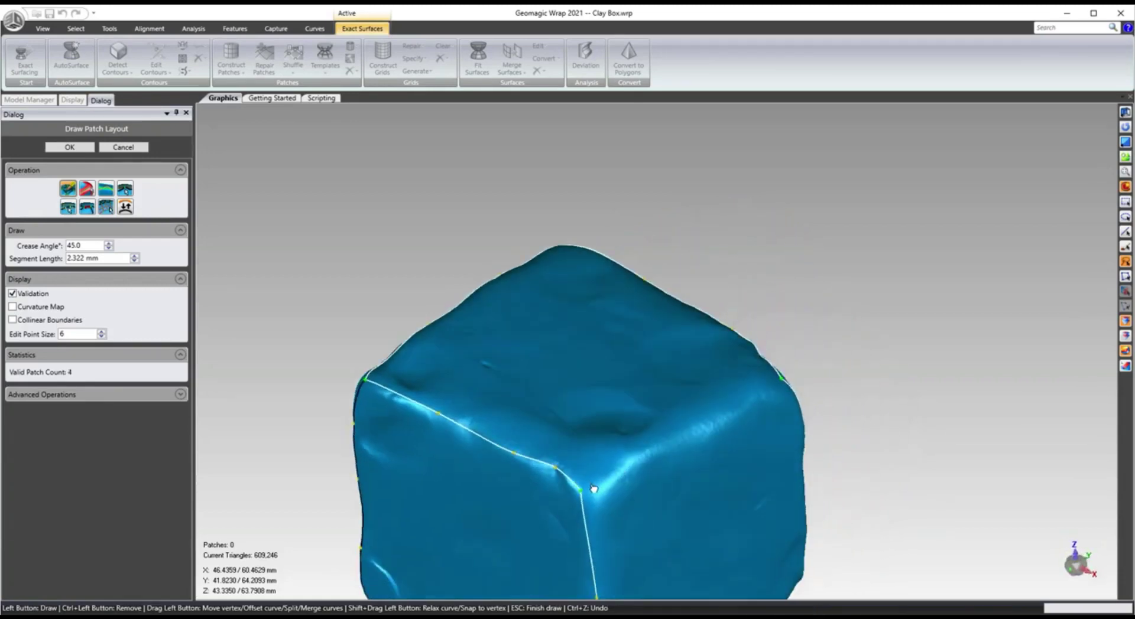
click(649, 449)
click(780, 381)
scroll(576, 487, up, 3)
drag(590, 502, 622, 508)
scroll(622, 508, down, 5)
middle_drag(622, 508, 676, 454)
Check the six-patch layout from several sides and accept it
scroll(670, 408, up, 5)
scroll(666, 359, down, 5)
middle_drag(666, 359, 601, 321)
scroll(600, 322, up, 5)
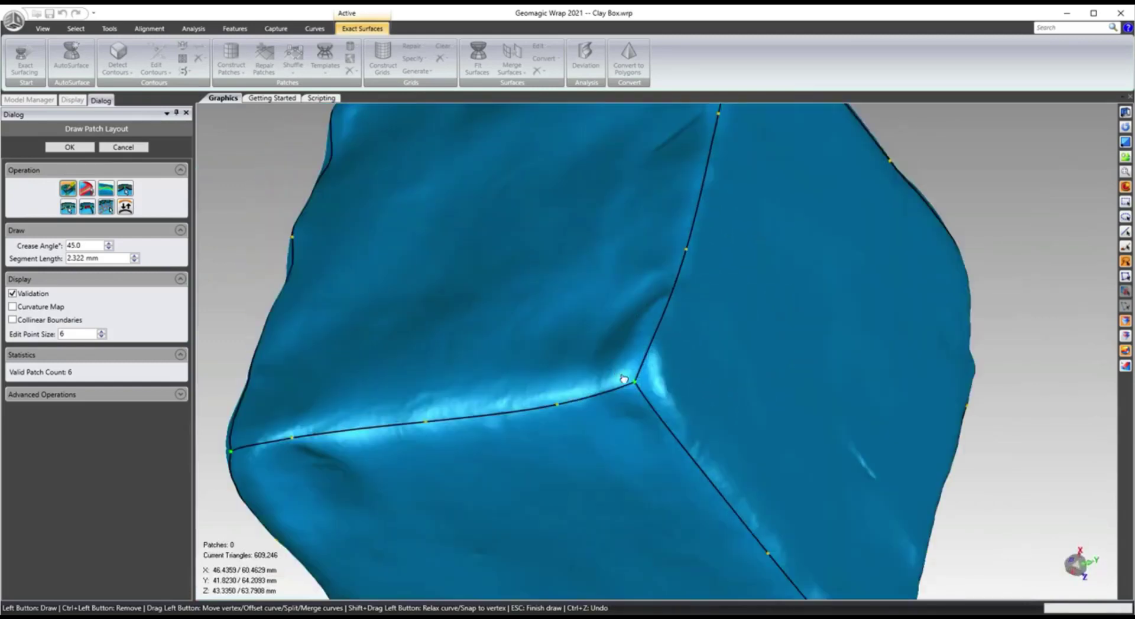
scroll(638, 380, down, 5)
mouse_move(639, 379)
middle_down()
mouse_move(681, 369)
mouse_move(644, 353)
middle_up()
click(70, 147)
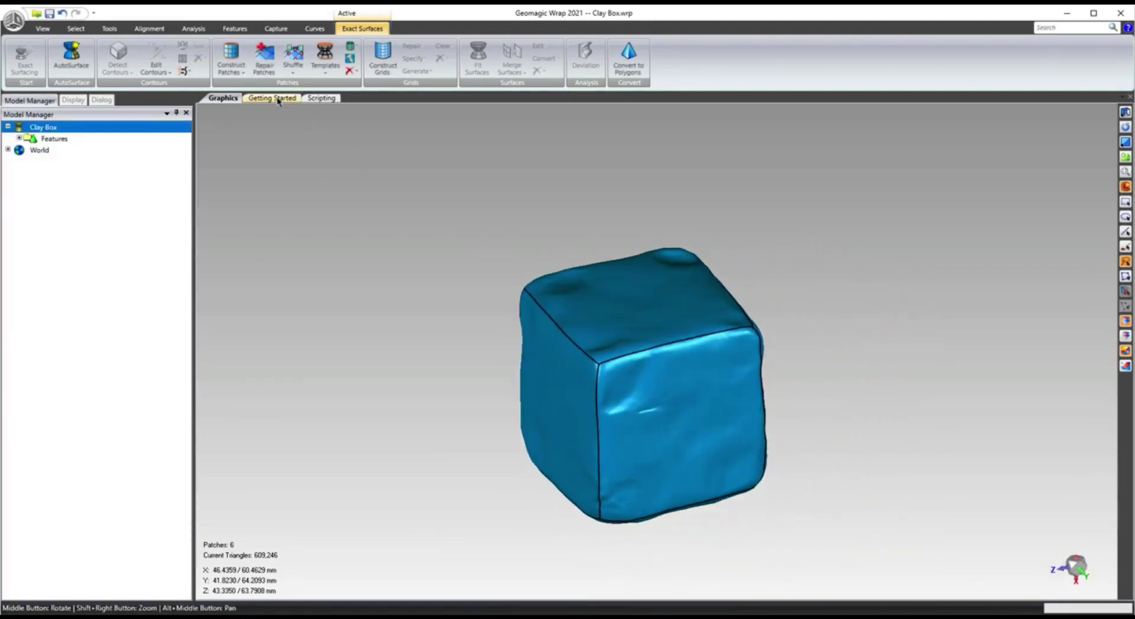
Construct grids trying resolutions 20 and 60, settle on 25, then fit surfaces
click(383, 59)
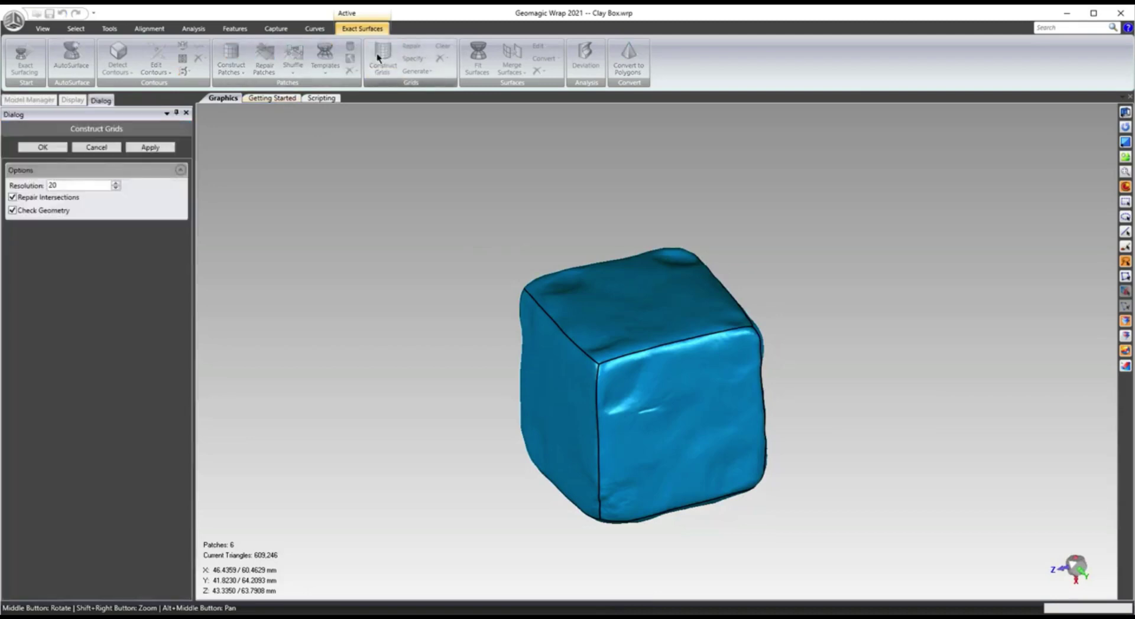
click(151, 148)
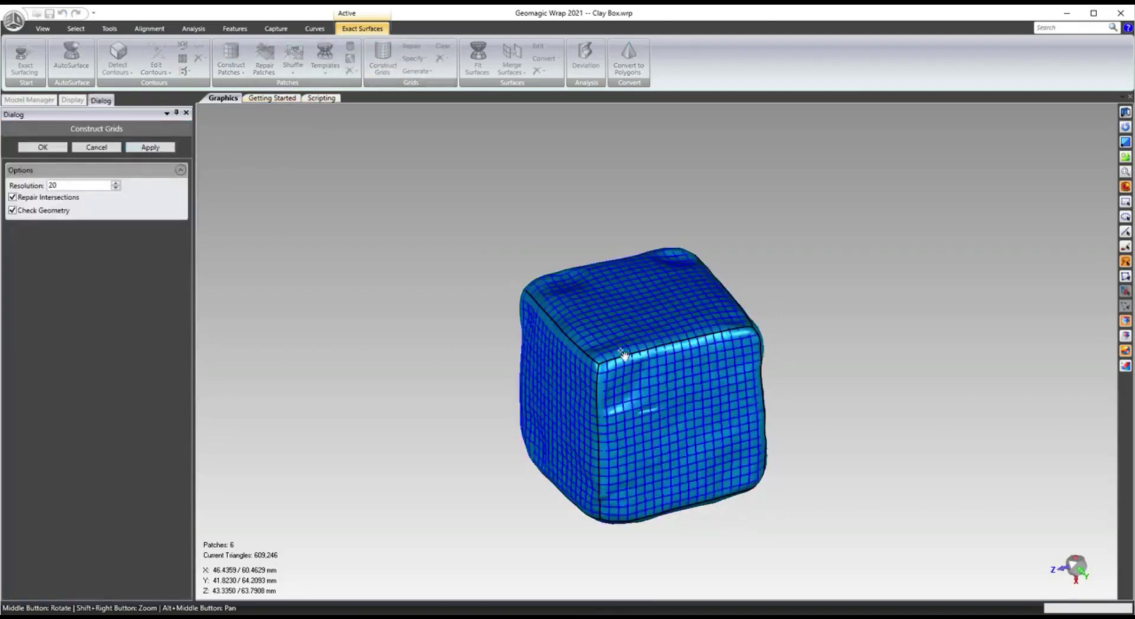
click(151, 148)
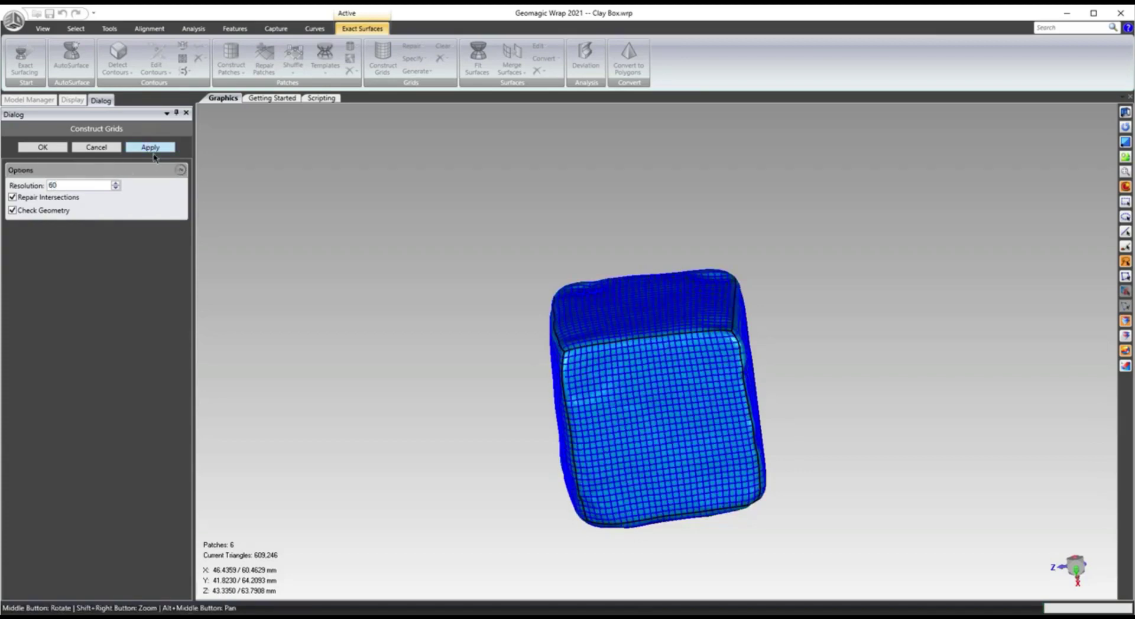
click(151, 148)
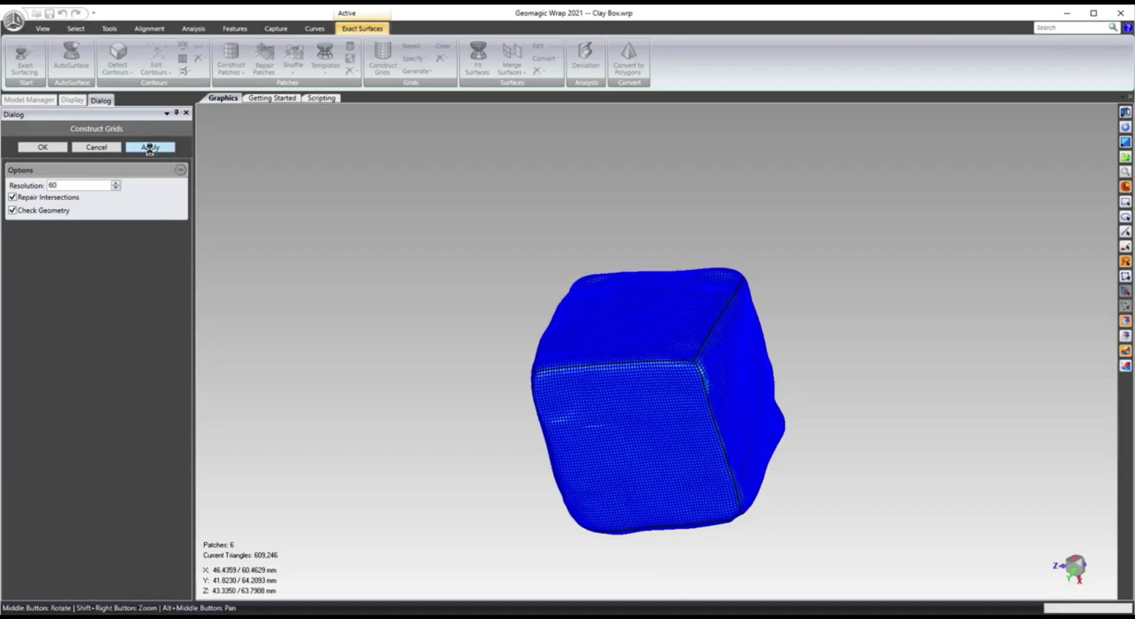
double_click(57, 185)
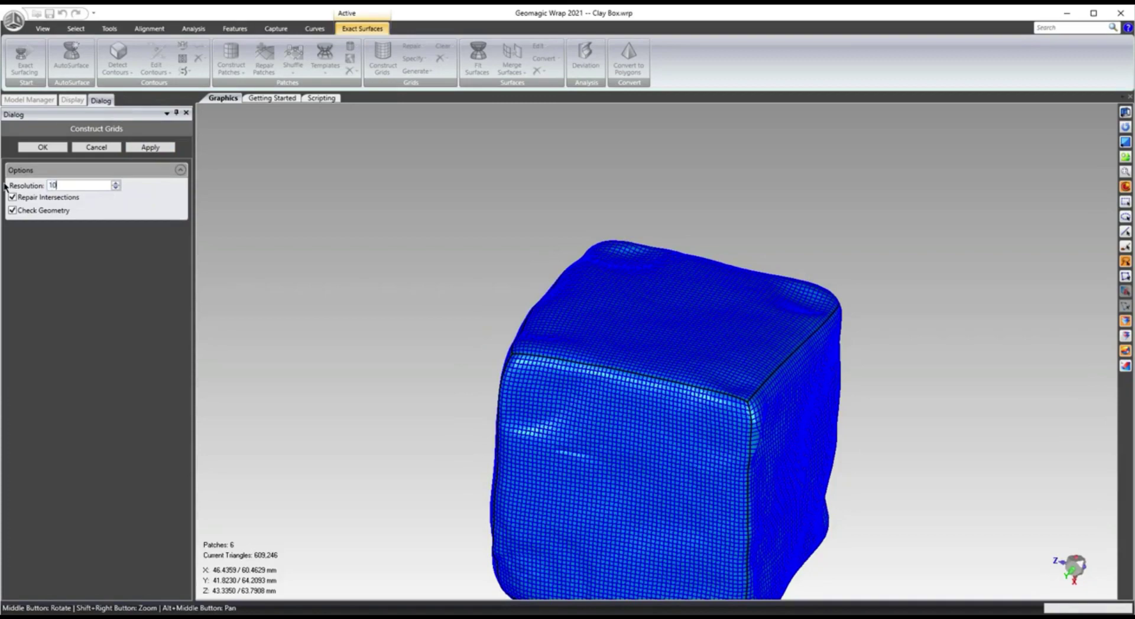
click(153, 148)
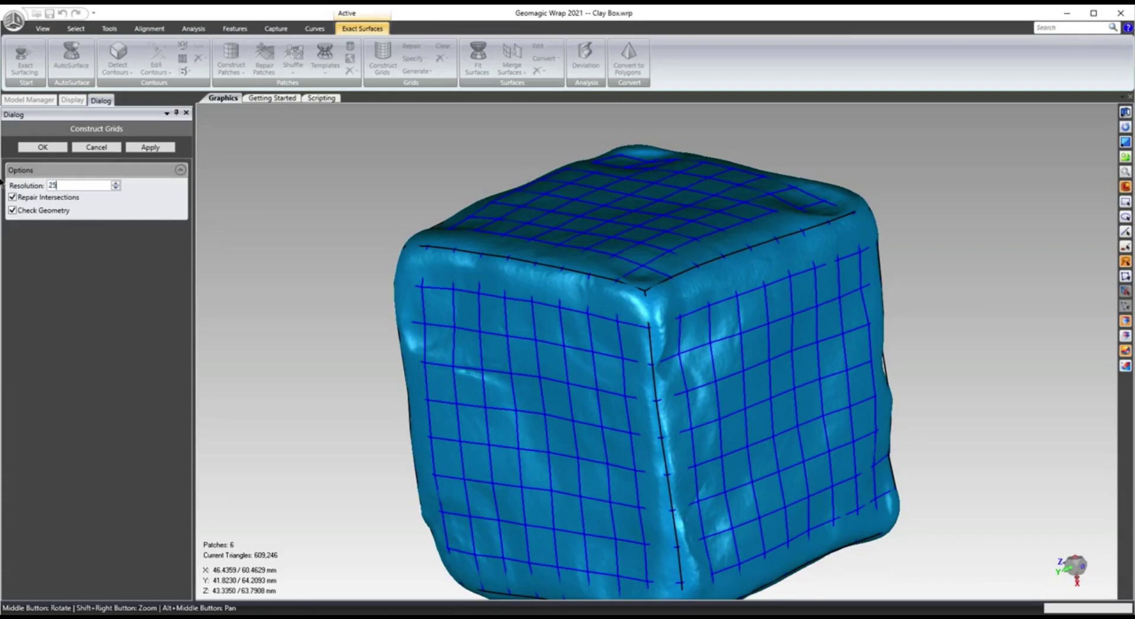
click(143, 148)
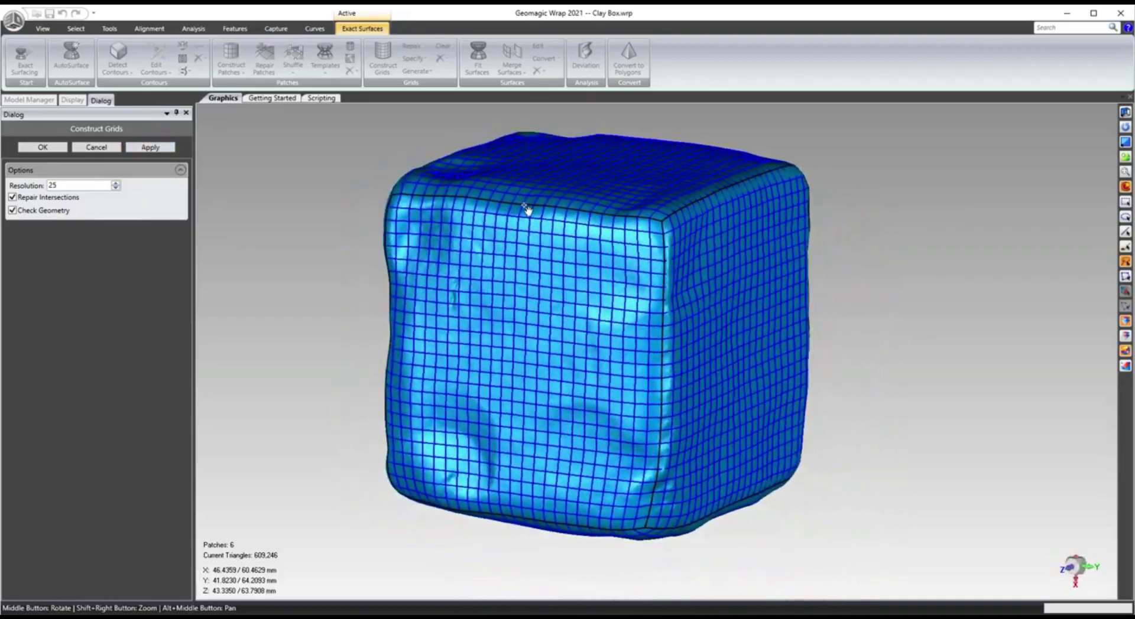
click(44, 147)
click(477, 58)
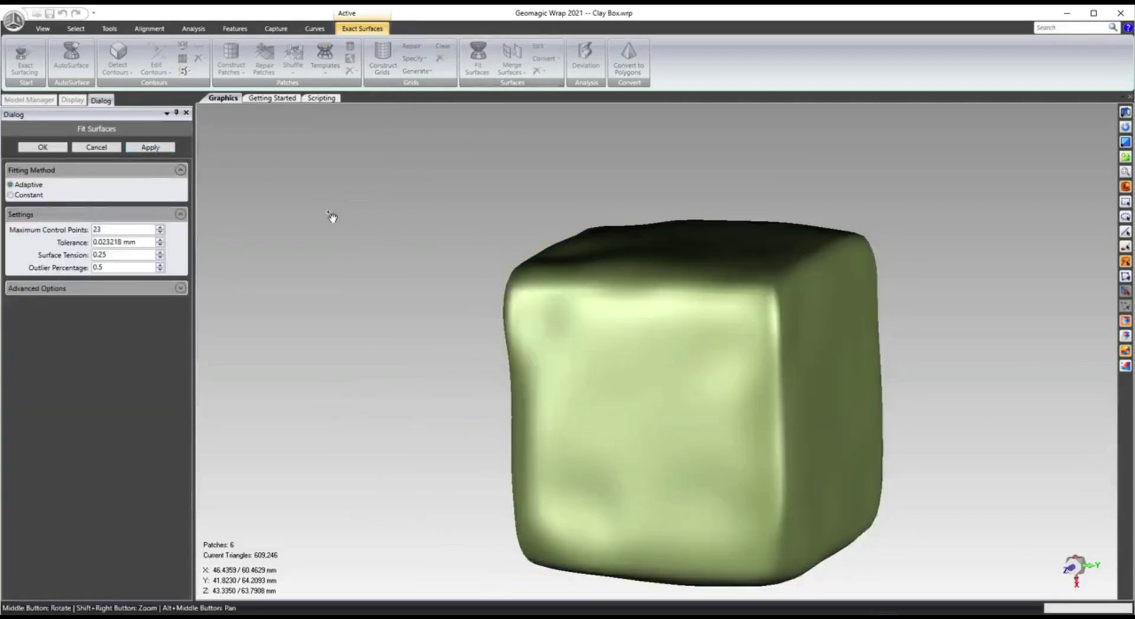
Inspect the six green fitted surfaces from several angles and accept them
middle_drag(372, 219, 573, 280)
scroll(424, 306, up, 3)
scroll(424, 307, down, 3)
scroll(659, 319, up, 4)
scroll(659, 319, down, 4)
scroll(734, 285, up, 3)
scroll(734, 289, down, 4)
scroll(732, 287, up, 2)
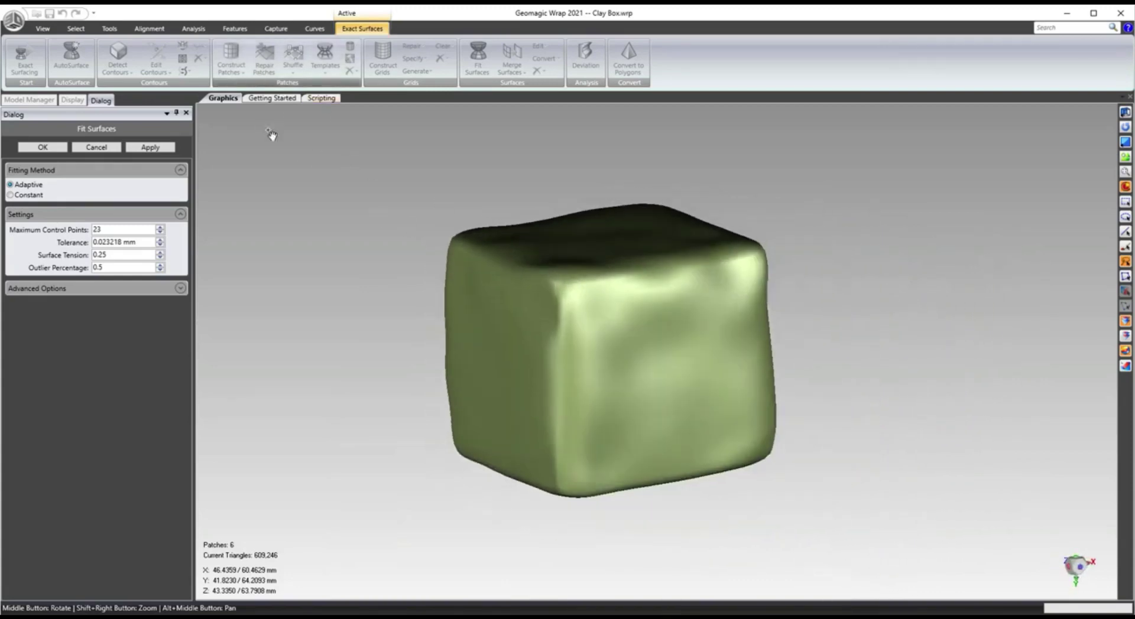
scroll(506, 228, up, 4)
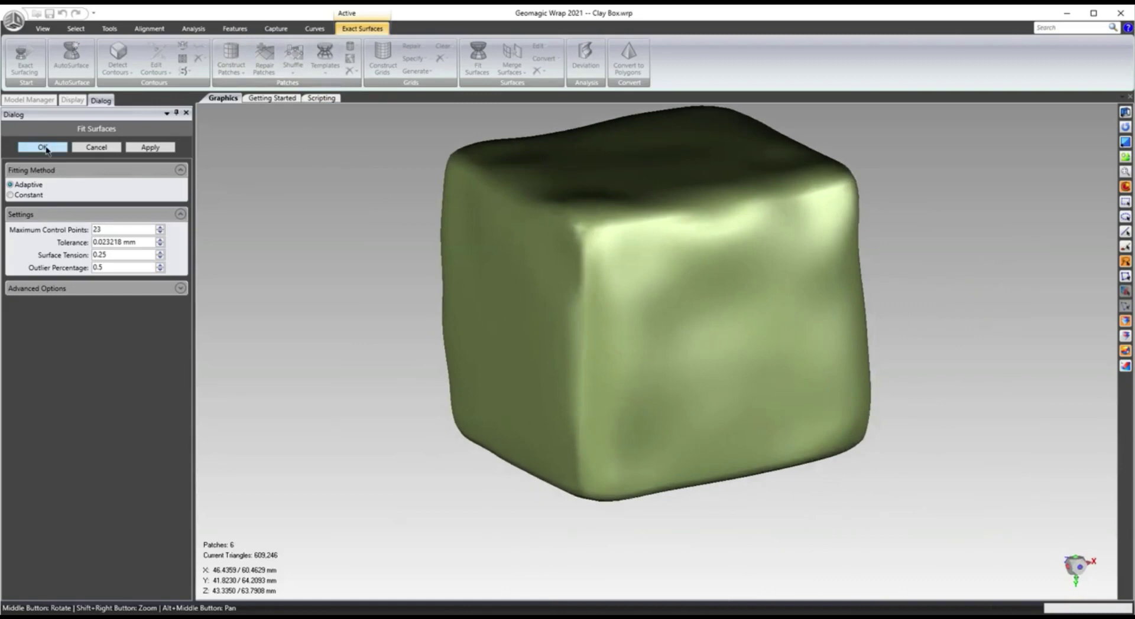
click(43, 147)
middle_drag(370, 254, 349, 207)
mouse_move(567, 318)
middle_down()
mouse_move(585, 324)
mouse_move(587, 314)
middle_up()
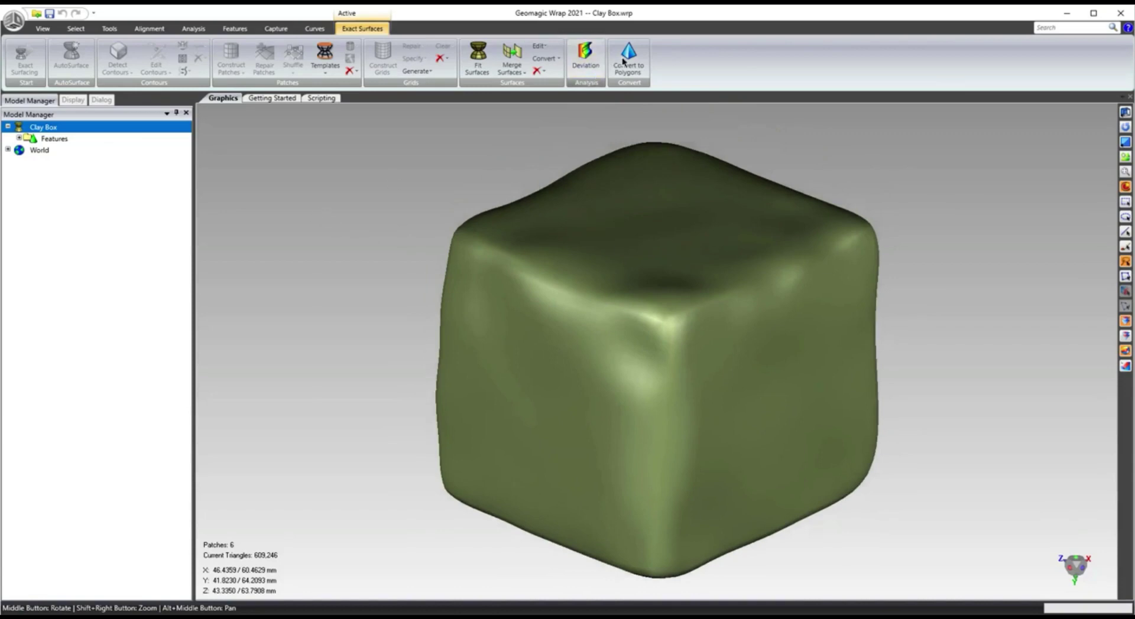
Convert the clay box back to a 609,246-triangle polygon mesh and re-enter Exact Surfacing
click(629, 58)
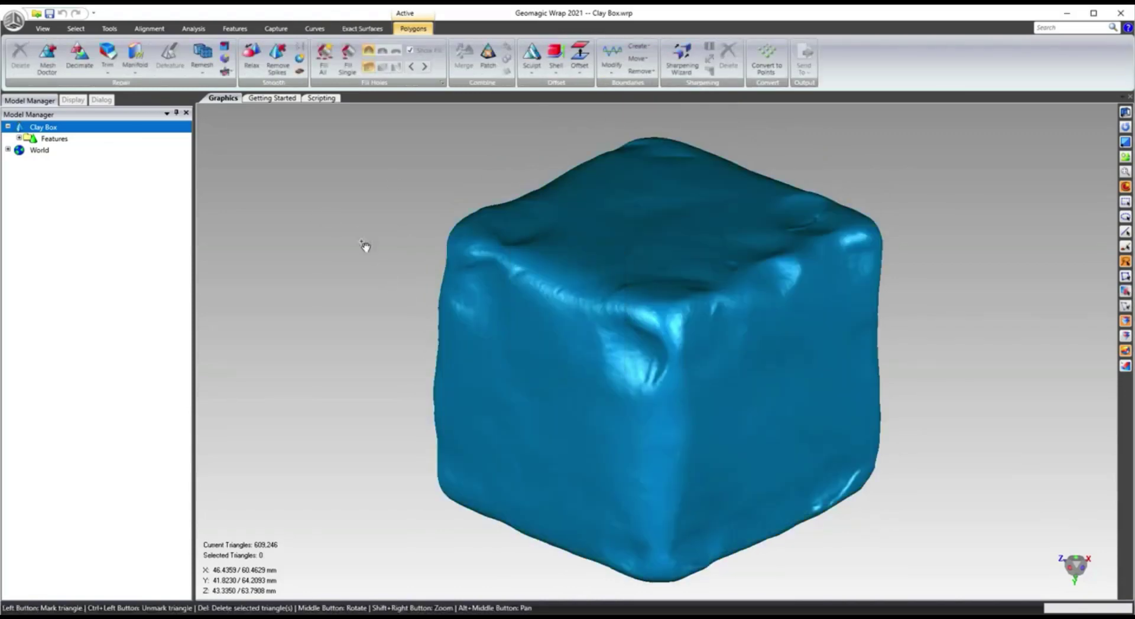
middle_drag(355, 297, 361, 313)
scroll(491, 248, up, 5)
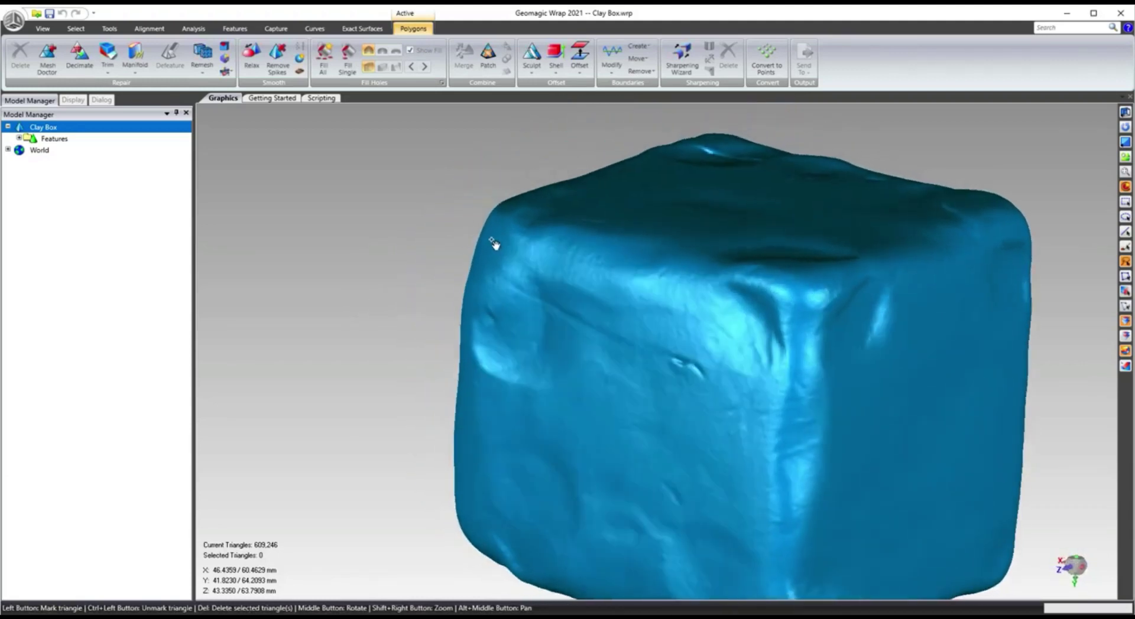
mouse_move(539, 215)
middle_down()
mouse_move(514, 284)
mouse_move(528, 232)
middle_up()
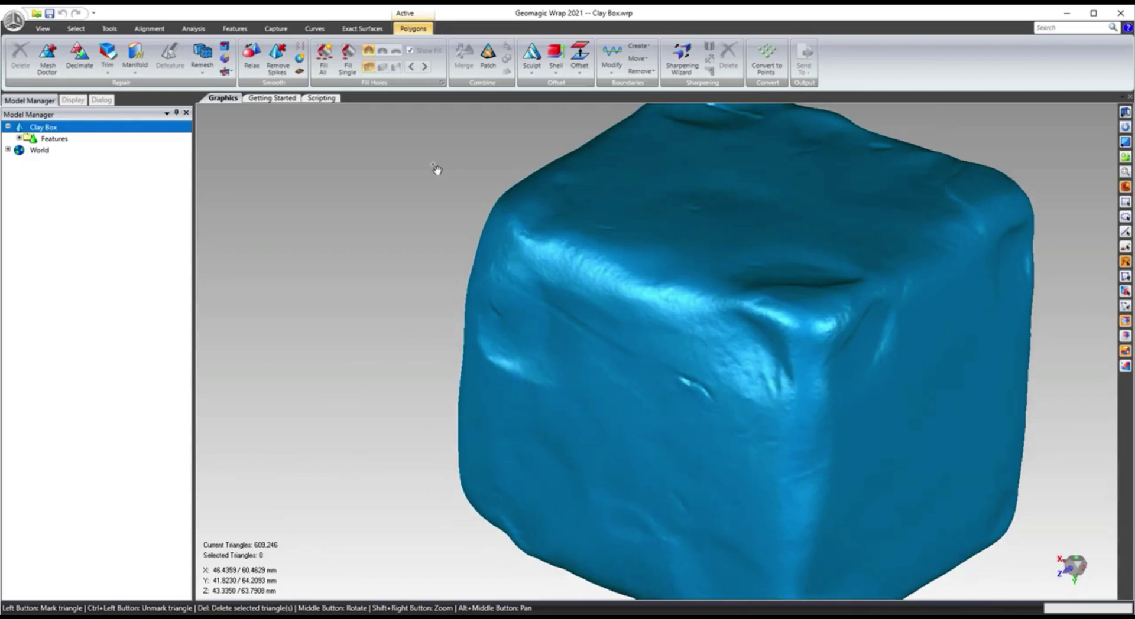
click(372, 27)
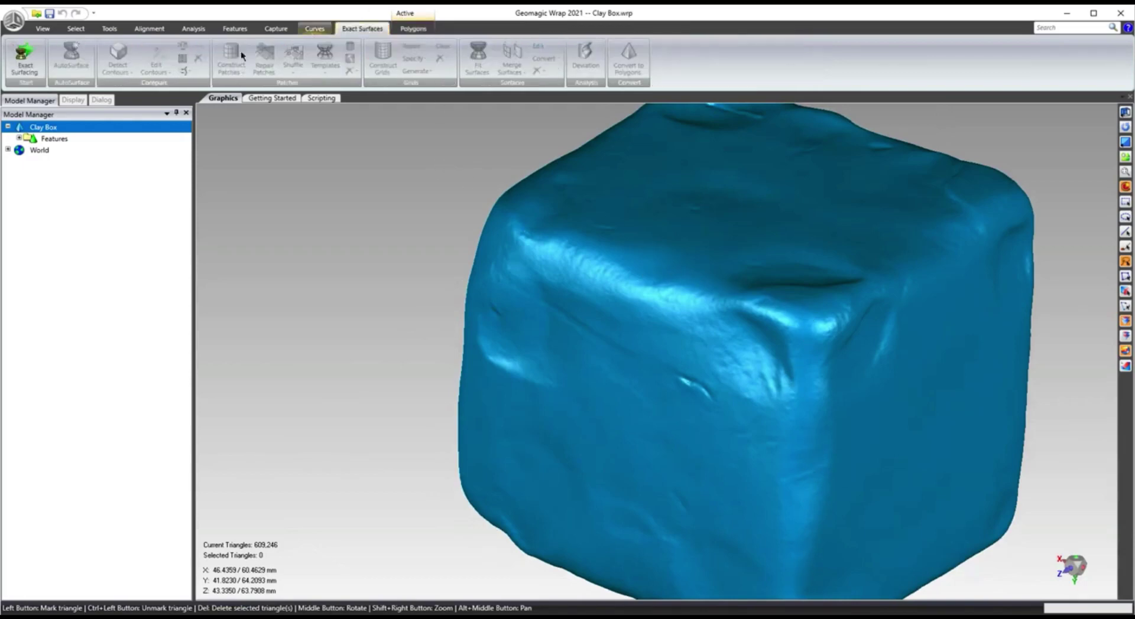
click(25, 59)
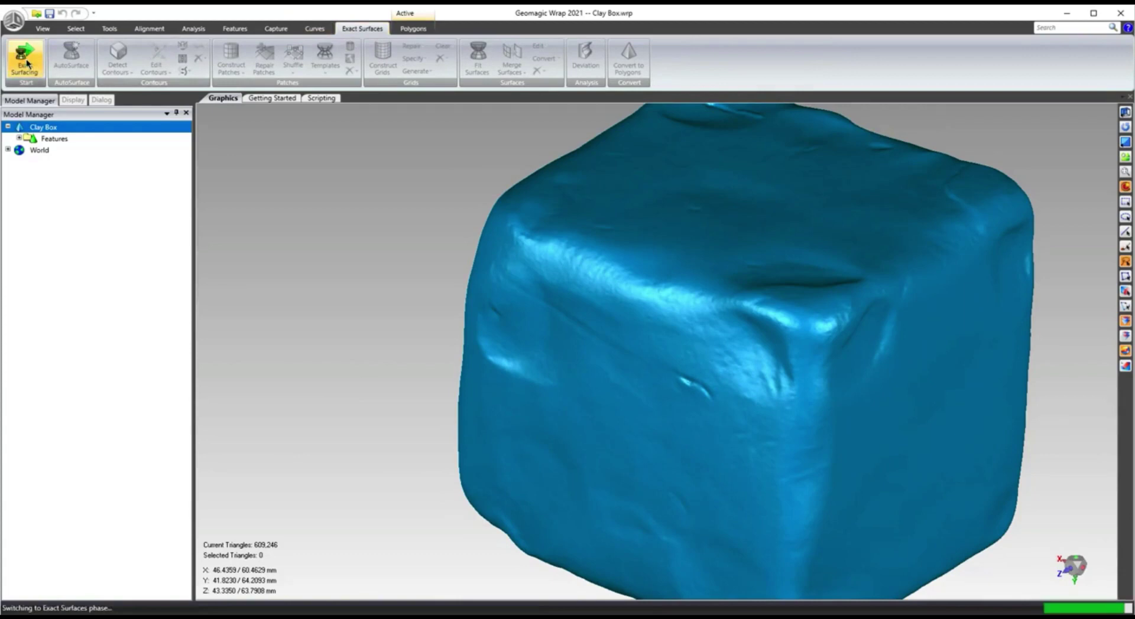
click(157, 57)
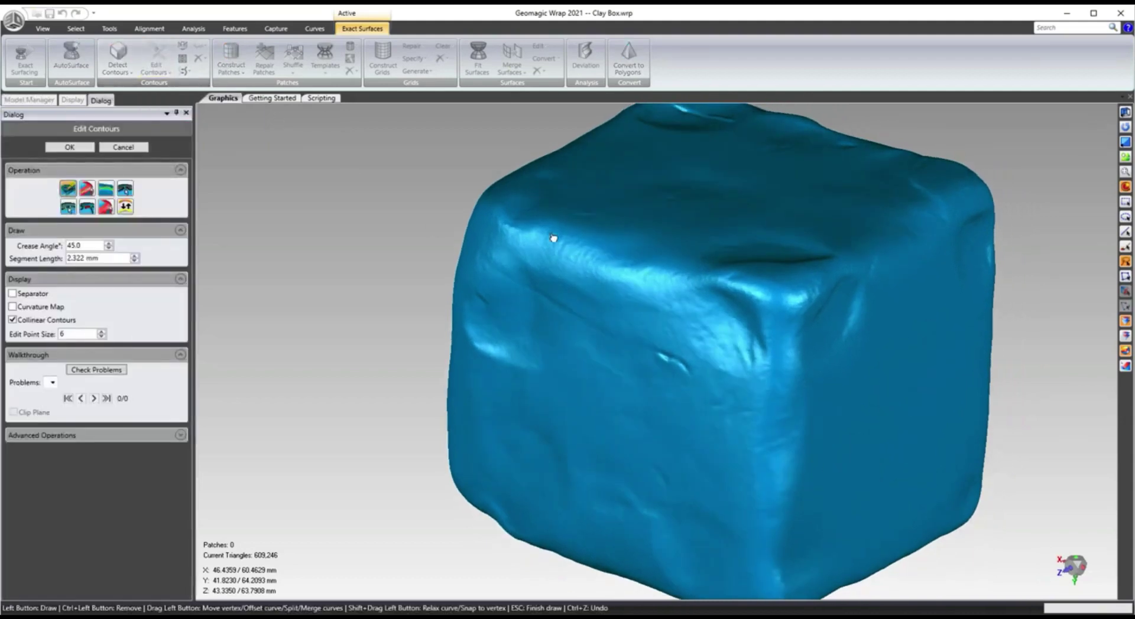
middle_drag(553, 238, 452, 201)
click(452, 198)
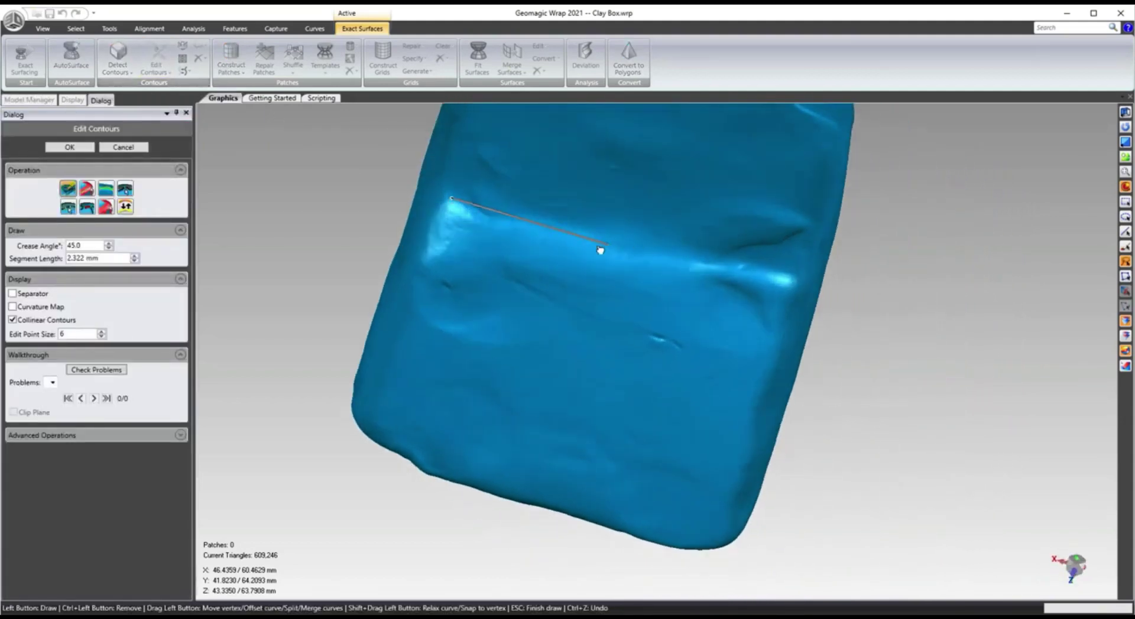
click(602, 245)
click(792, 280)
middle_drag(792, 281, 793, 458)
click(792, 395)
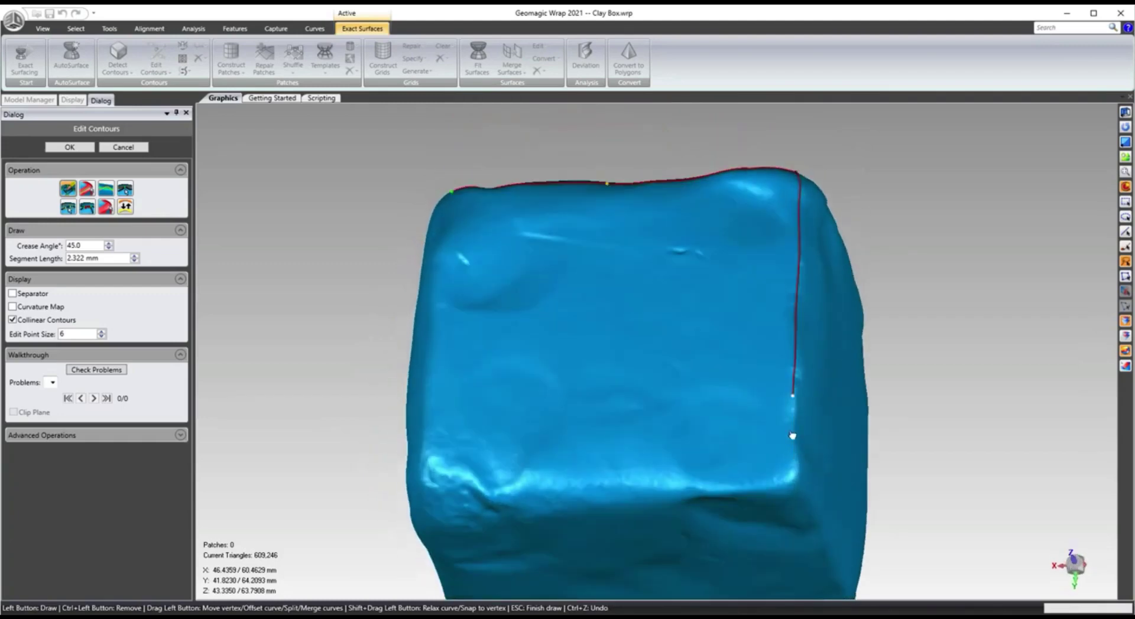
click(794, 478)
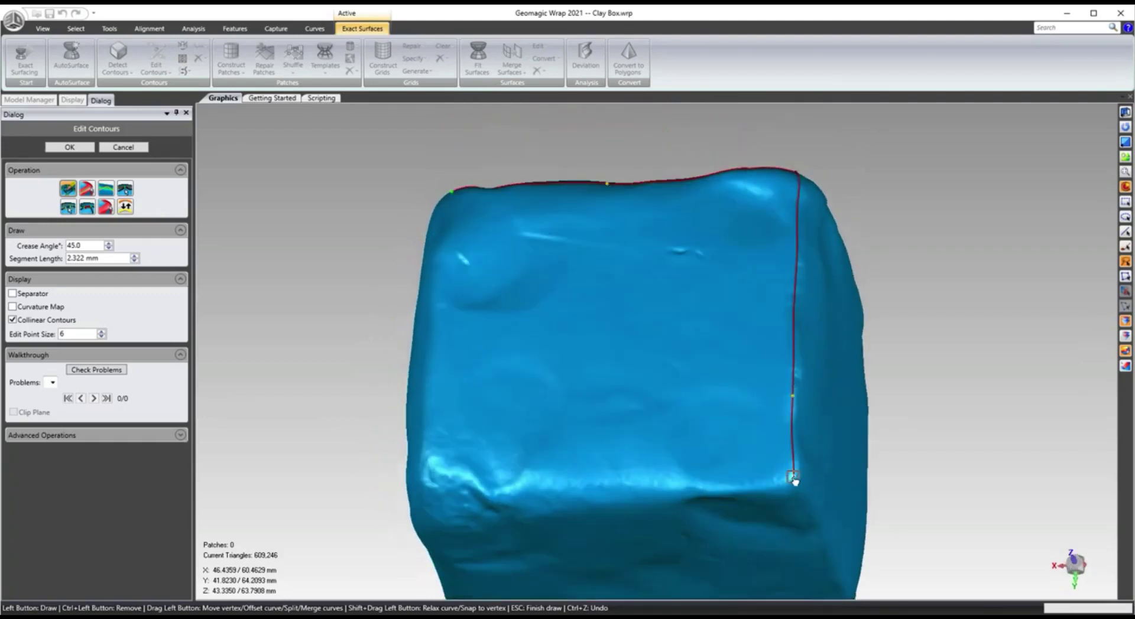
click(434, 484)
middle_drag(434, 485, 752, 291)
key(Return)
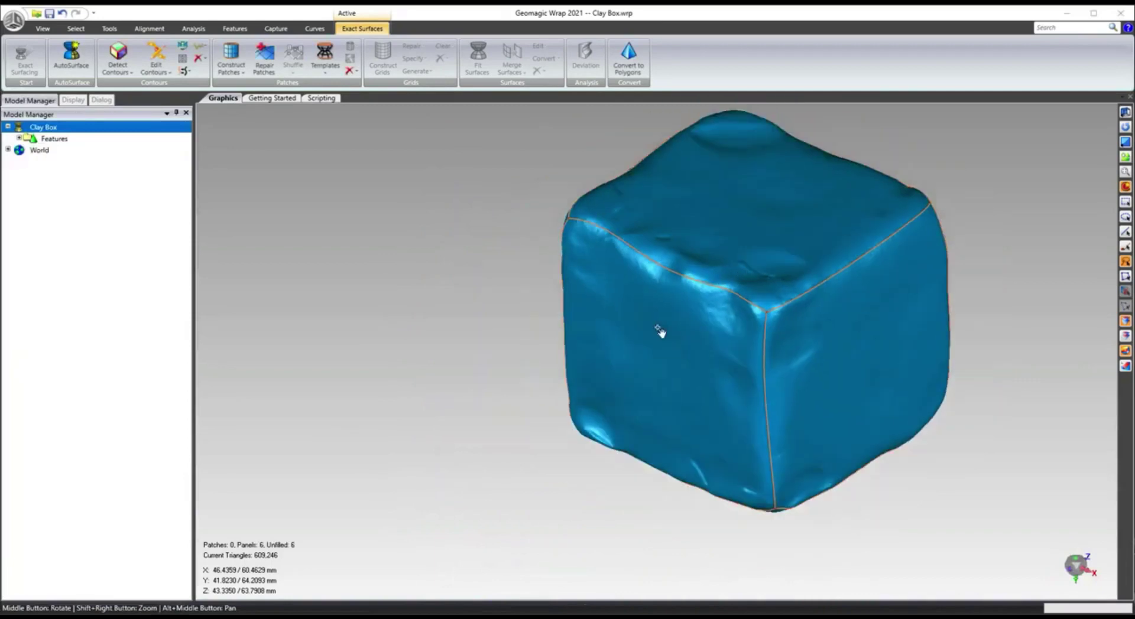
middle_drag(477, 317, 861, 317)
scroll(861, 319, down, 5)
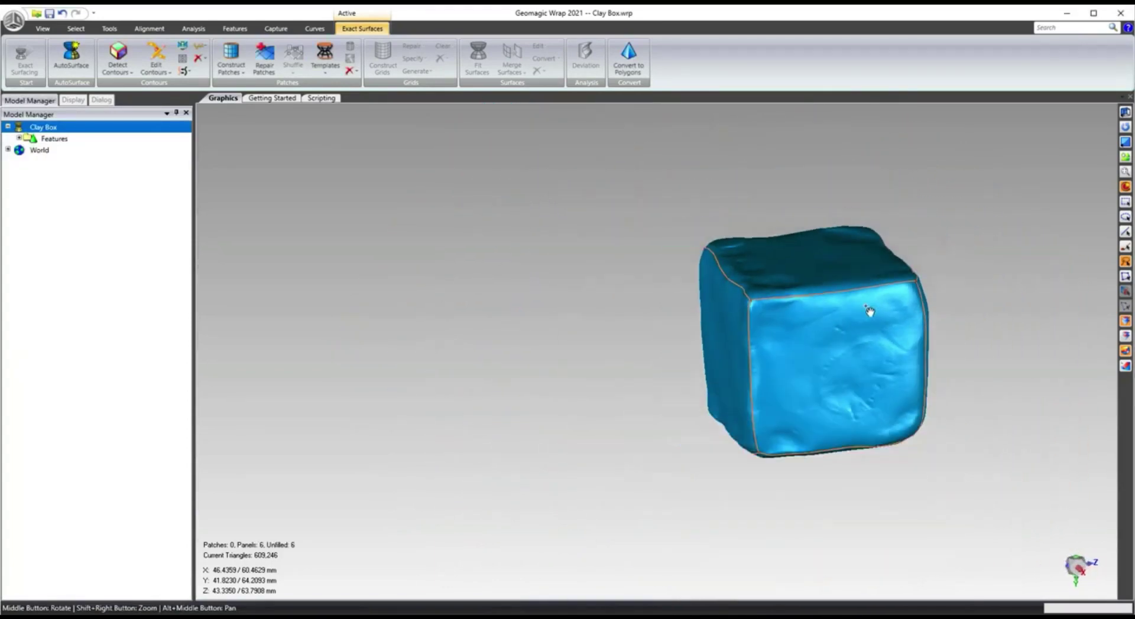
scroll(869, 311, up, 6)
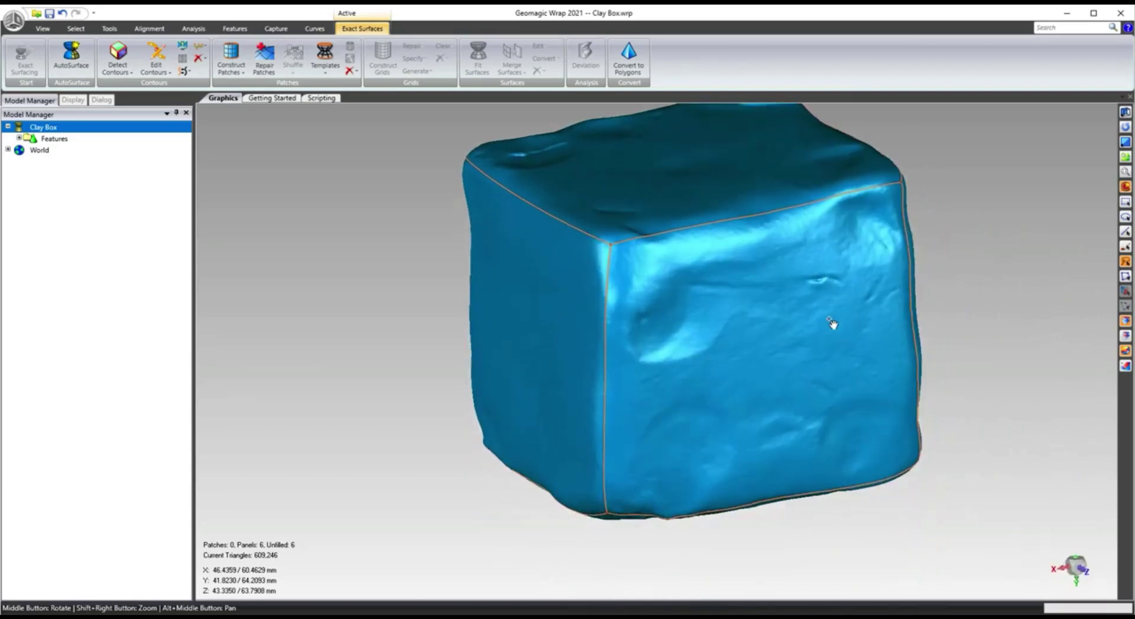
middle_drag(831, 323, 836, 311)
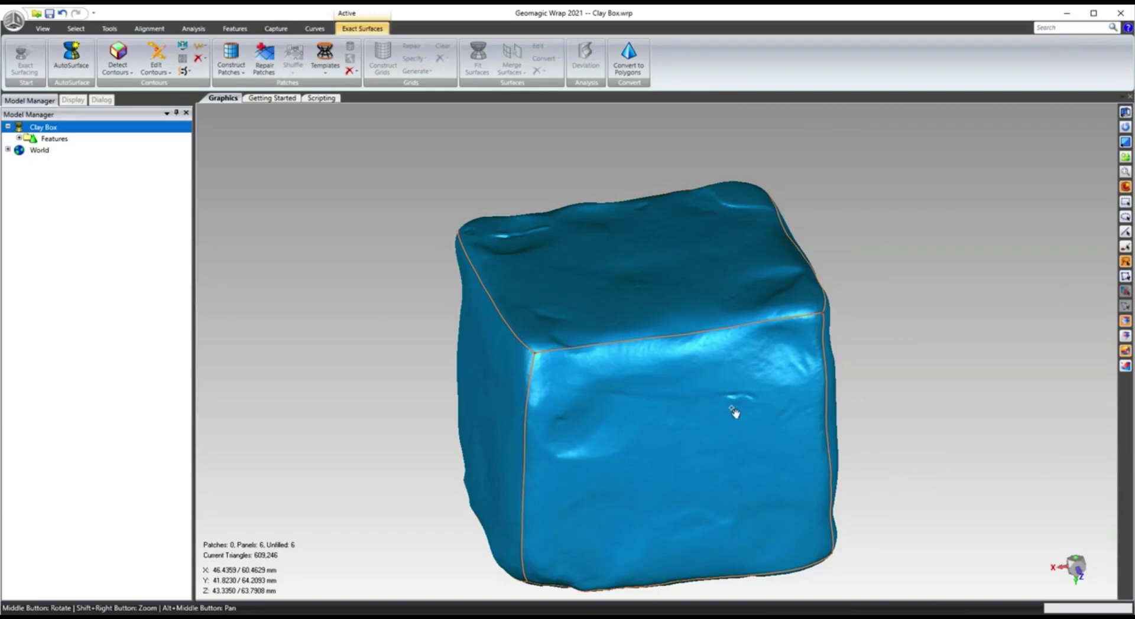
middle_drag(734, 412, 731, 407)
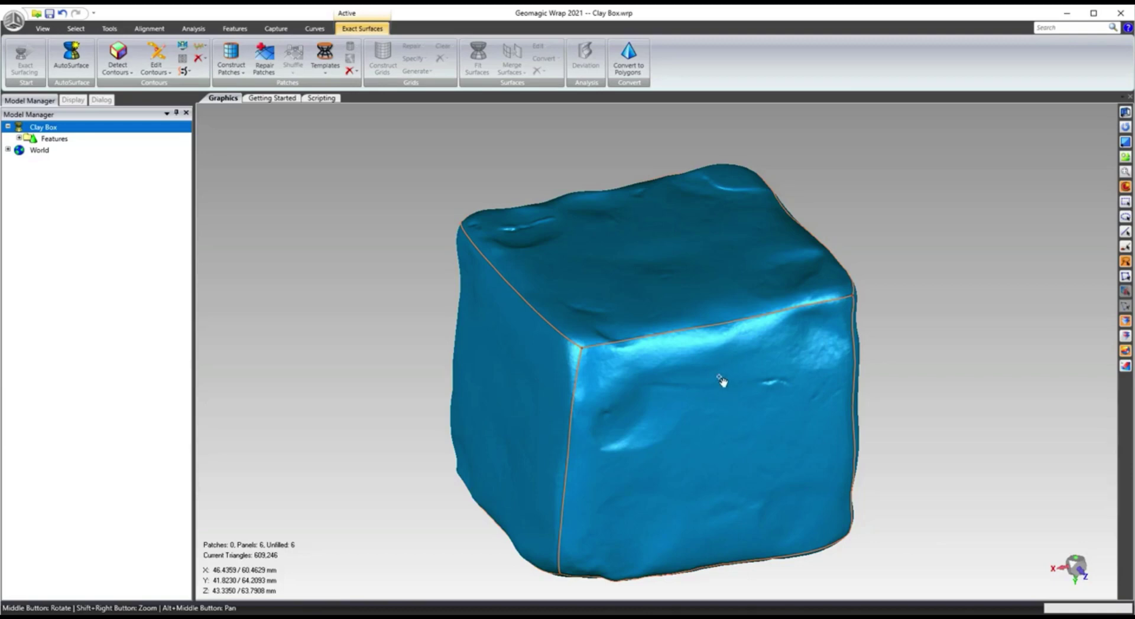
middle_drag(719, 382, 709, 373)
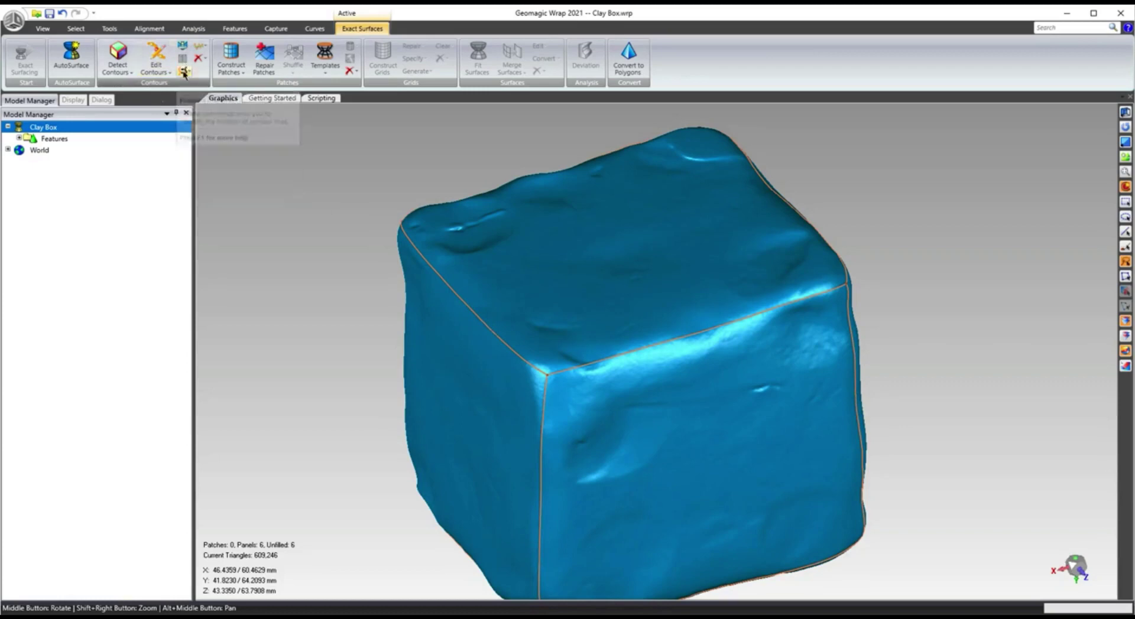
In Edit Contours, mark the upper-left, front-top, front vertical and lower-left edge contours unextended
click(152, 59)
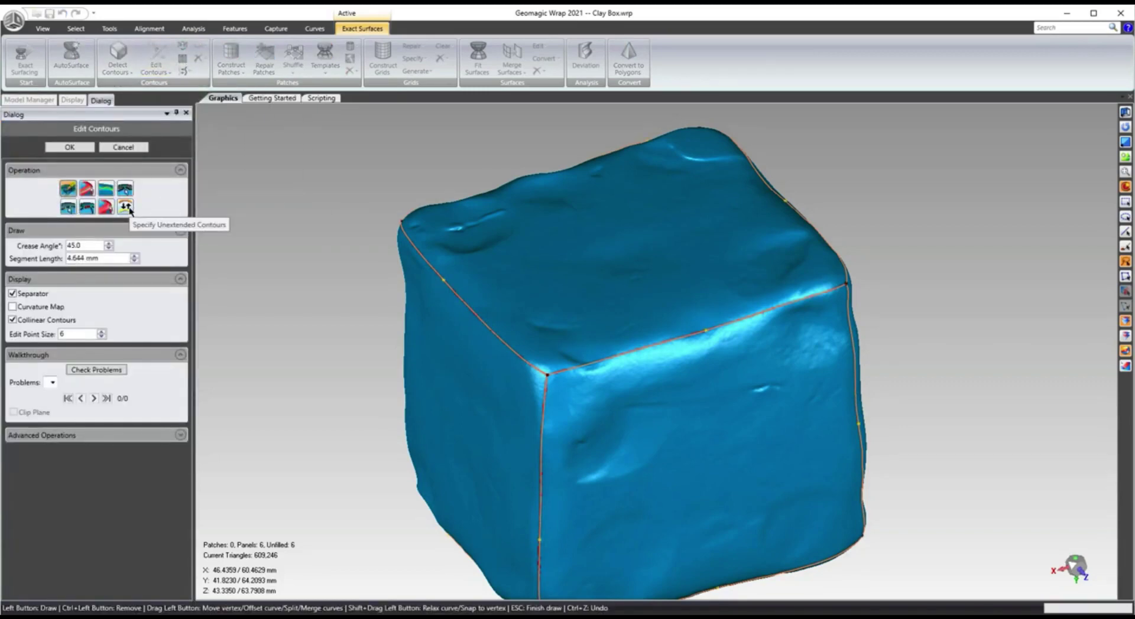
click(126, 207)
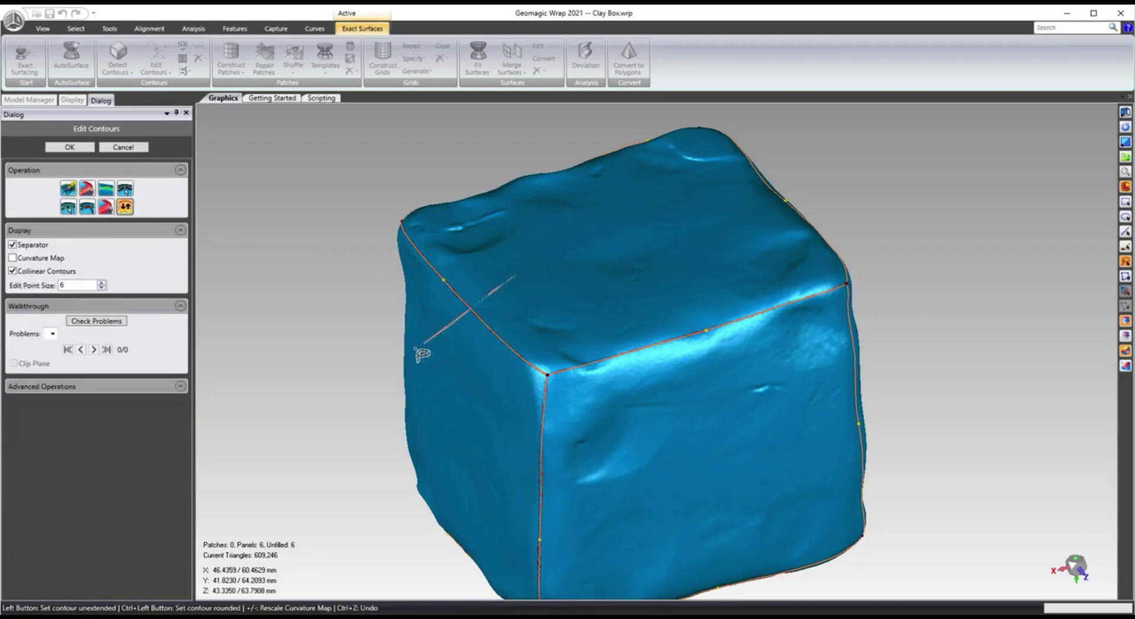
click(458, 263)
click(620, 352)
click(540, 456)
middle_drag(695, 544, 620, 469)
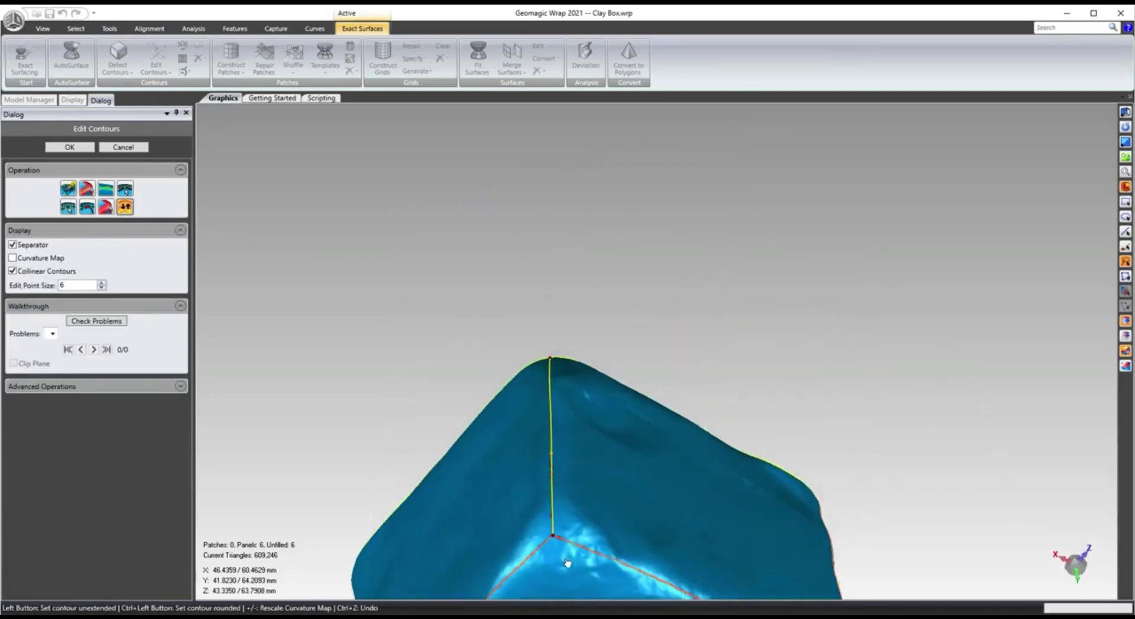
click(520, 564)
Mark the front-corner, left and lower-right edge contours unextended, viewing from below
middle_drag(542, 458, 570, 506)
scroll(567, 368, up, 5)
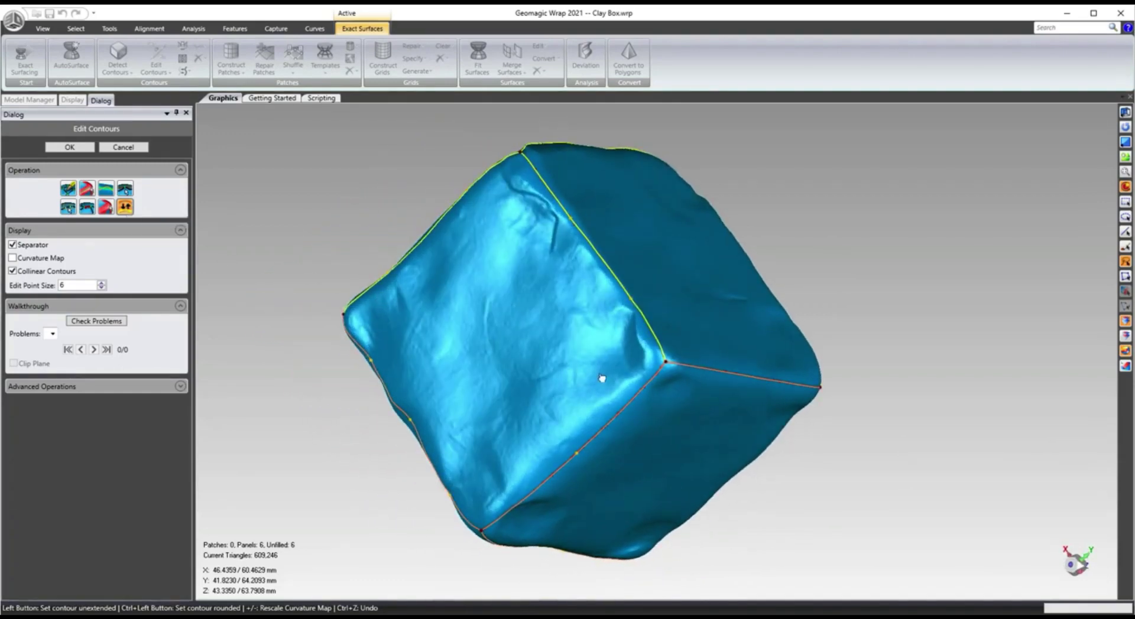
click(660, 424)
click(707, 409)
middle_drag(707, 409, 621, 228)
click(624, 218)
click(705, 247)
middle_drag(704, 249, 705, 249)
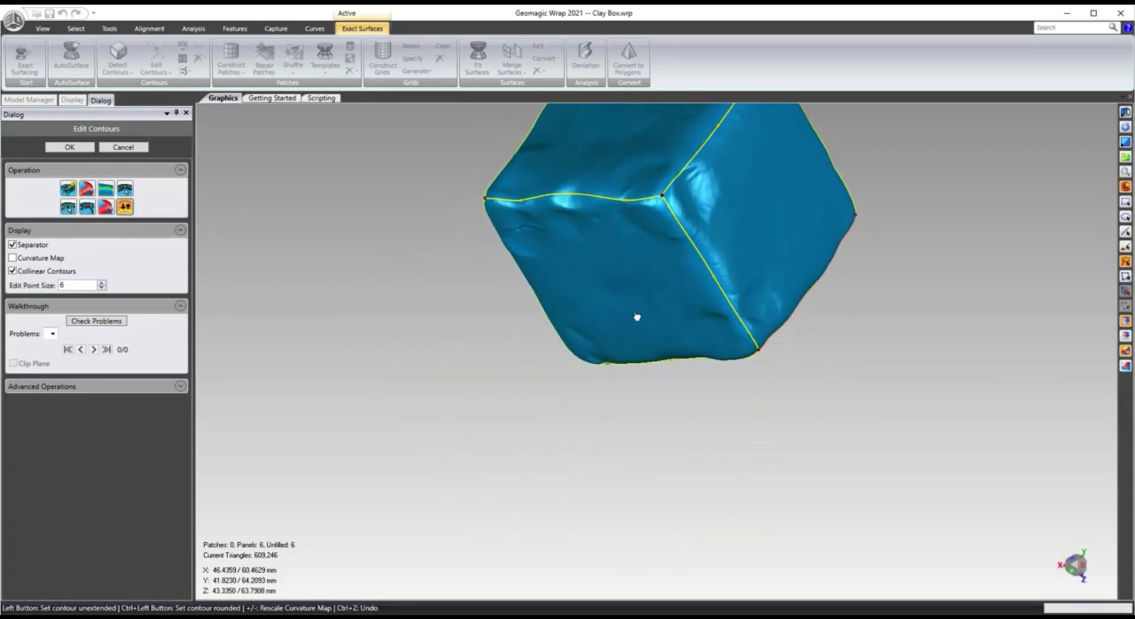
scroll(646, 336, down, 10)
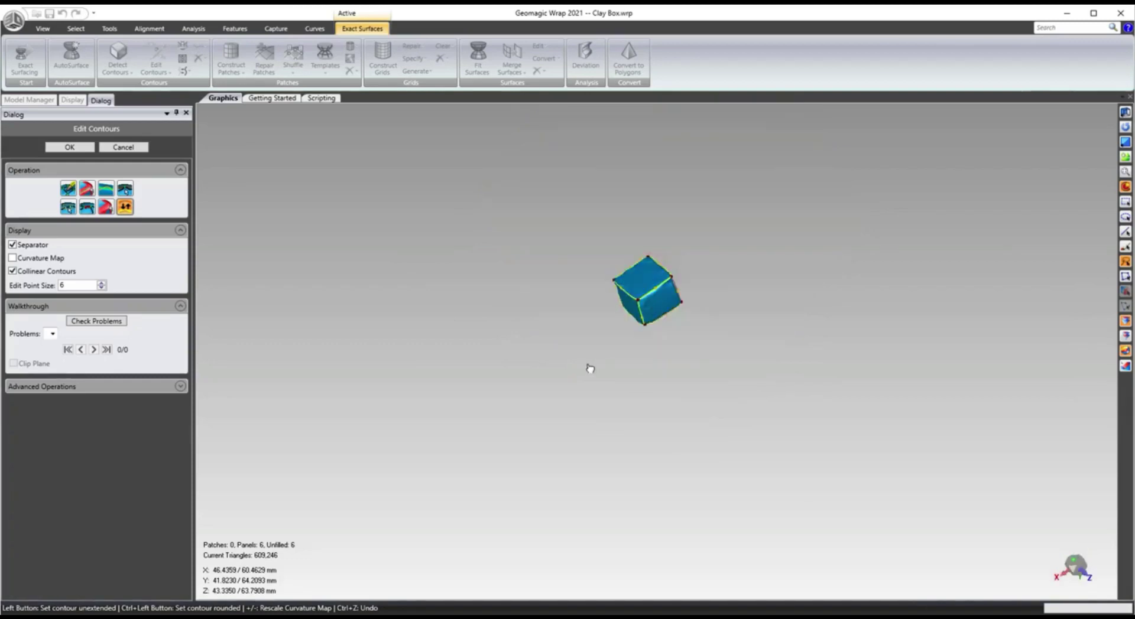
scroll(684, 240, up, 10)
Mark the last red edge contour unextended and orbit to confirm every edge is done
middle_drag(569, 376, 506, 460)
scroll(531, 443, up, 5)
click(671, 426)
scroll(689, 385, down, 5)
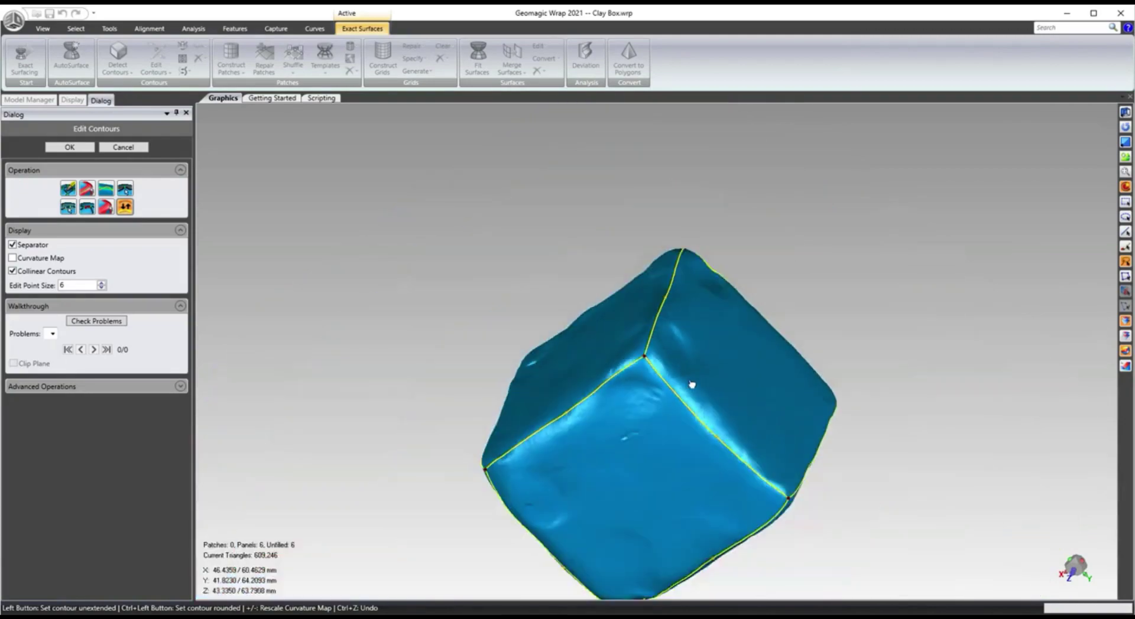
mouse_move(689, 384)
middle_down()
mouse_move(611, 378)
mouse_move(674, 372)
middle_up()
middle_drag(570, 369, 573, 299)
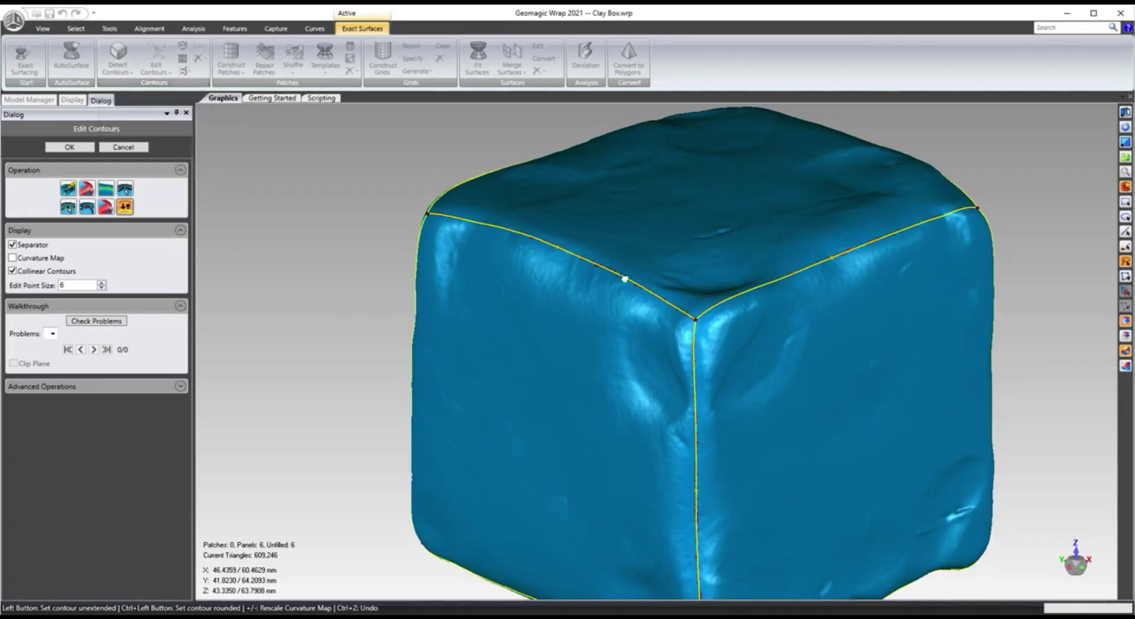
scroll(622, 281, up, 8)
scroll(597, 286, up, 2)
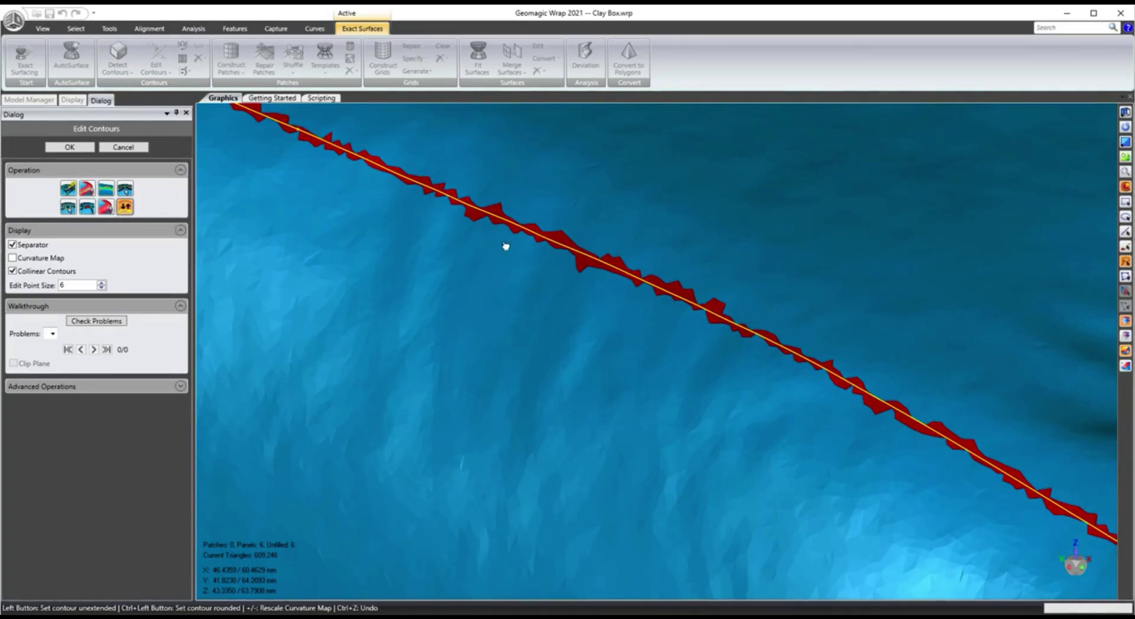
scroll(637, 297, down, 6)
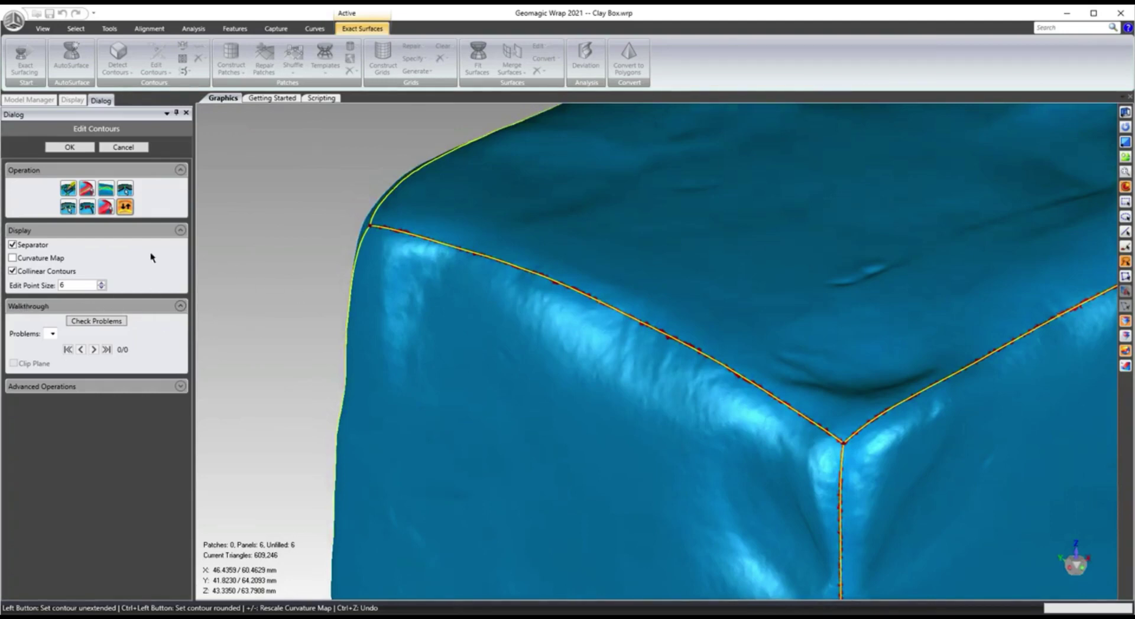
Recompute the separator from the contours and set the selection tool size to 20
click(106, 207)
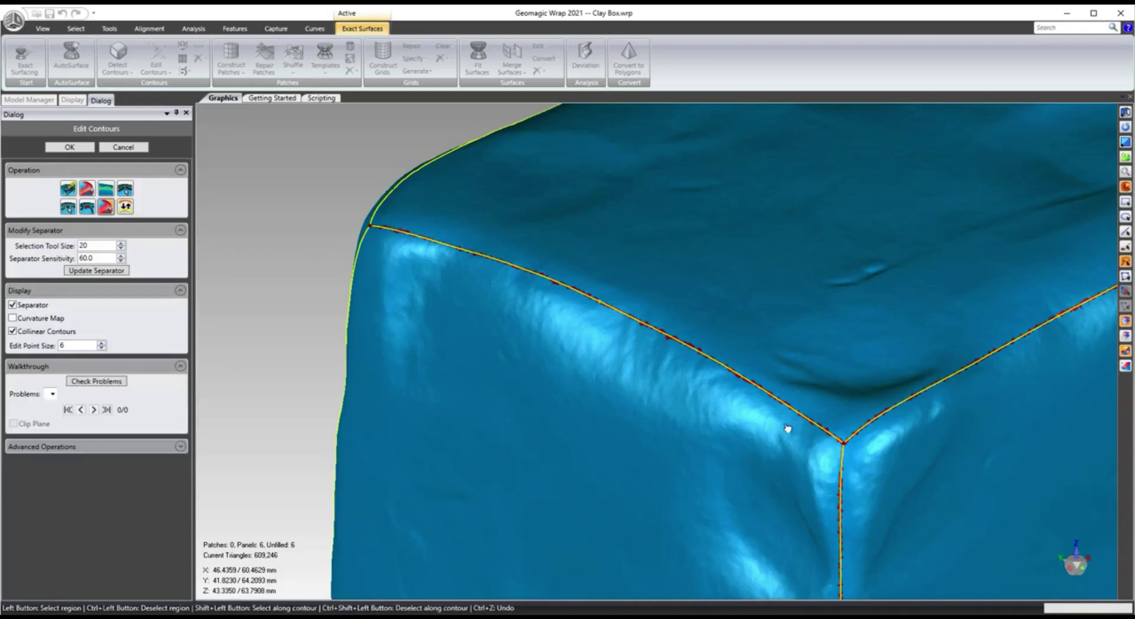
click(115, 273)
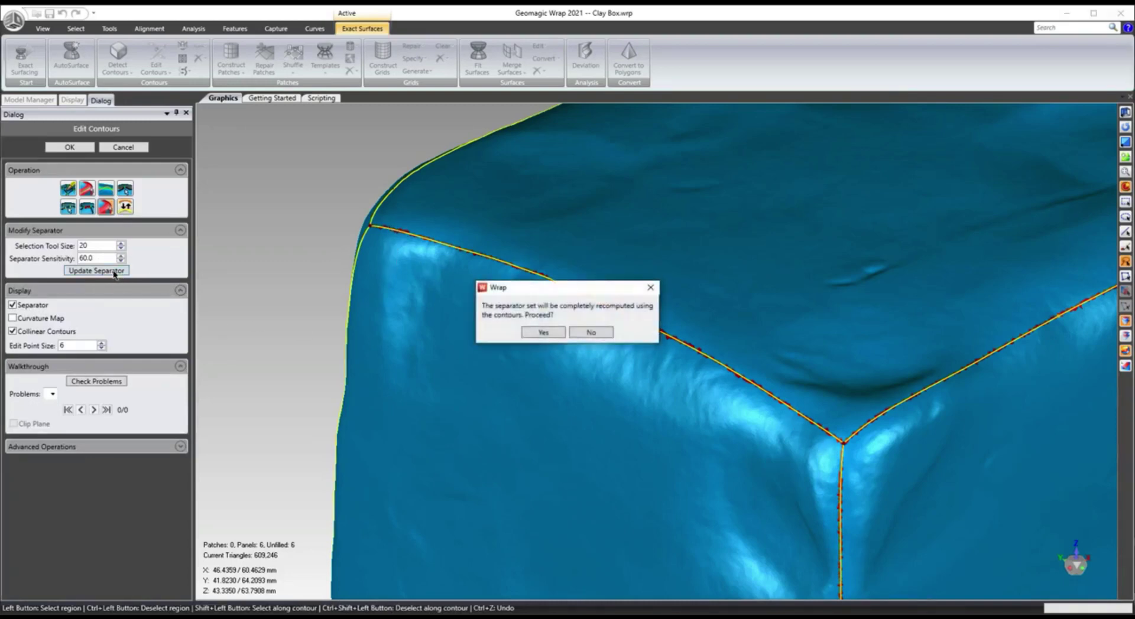
click(543, 333)
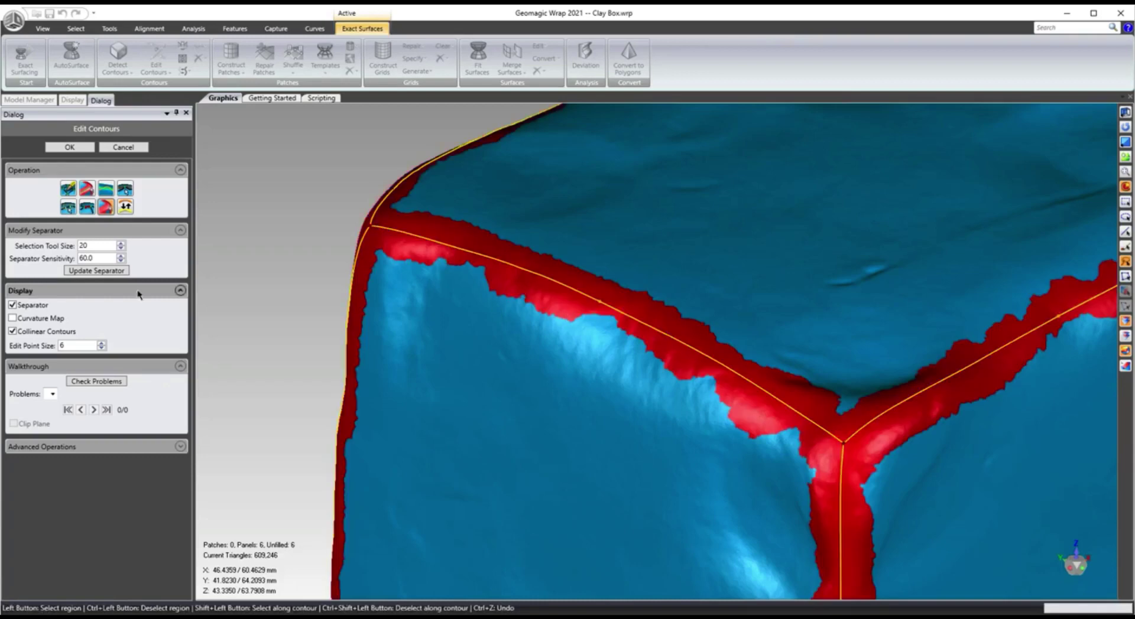
drag(89, 245, 48, 247)
text(20)
key(Return)
Paint the separator wider along the box edges and apply the contour edits
click(1125, 233)
mouse_move(393, 257)
mouse_down()
mouse_move(380, 246)
mouse_move(552, 286)
mouse_move(826, 472)
mouse_move(579, 310)
mouse_move(615, 324)
mouse_move(666, 357)
mouse_move(555, 307)
mouse_up()
drag(466, 259, 767, 412)
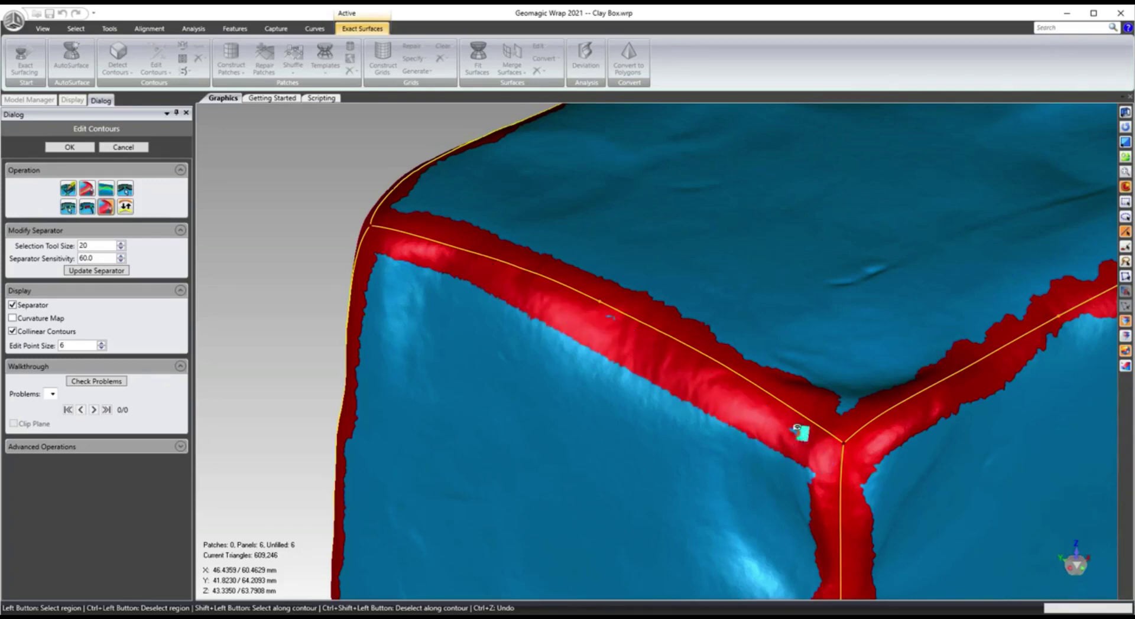
scroll(742, 410, down, 5)
scroll(707, 389, up, 5)
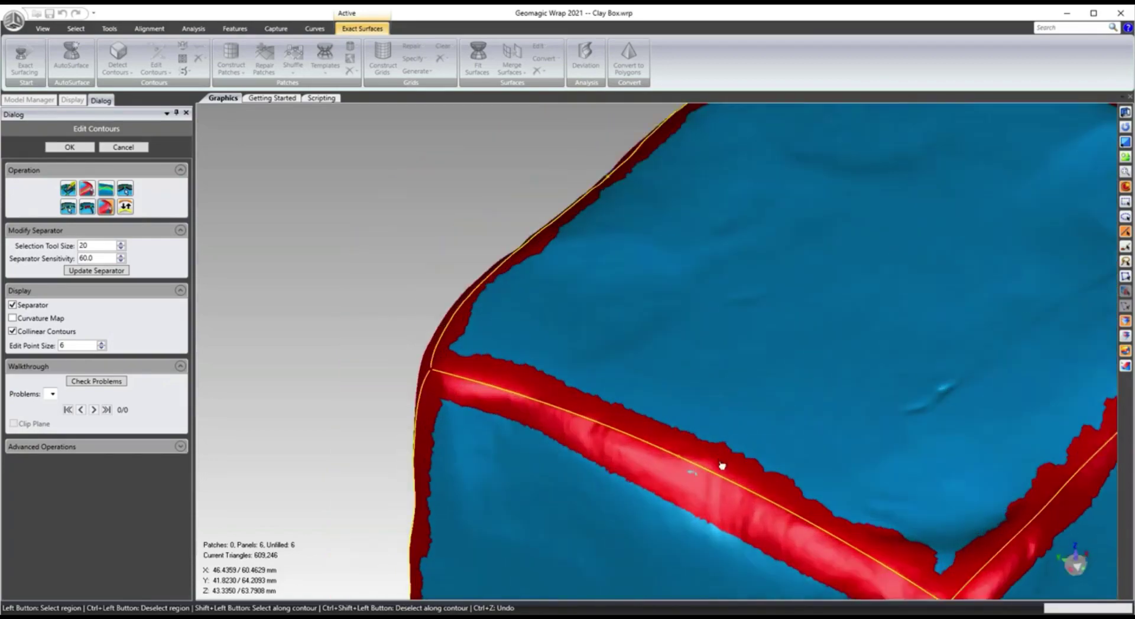
drag(720, 471, 673, 468)
scroll(715, 458, down, 5)
mouse_move(726, 454)
middle_down()
mouse_move(823, 428)
mouse_move(831, 477)
mouse_move(892, 385)
mouse_move(877, 380)
mouse_move(891, 384)
middle_up()
scroll(877, 378, up, 5)
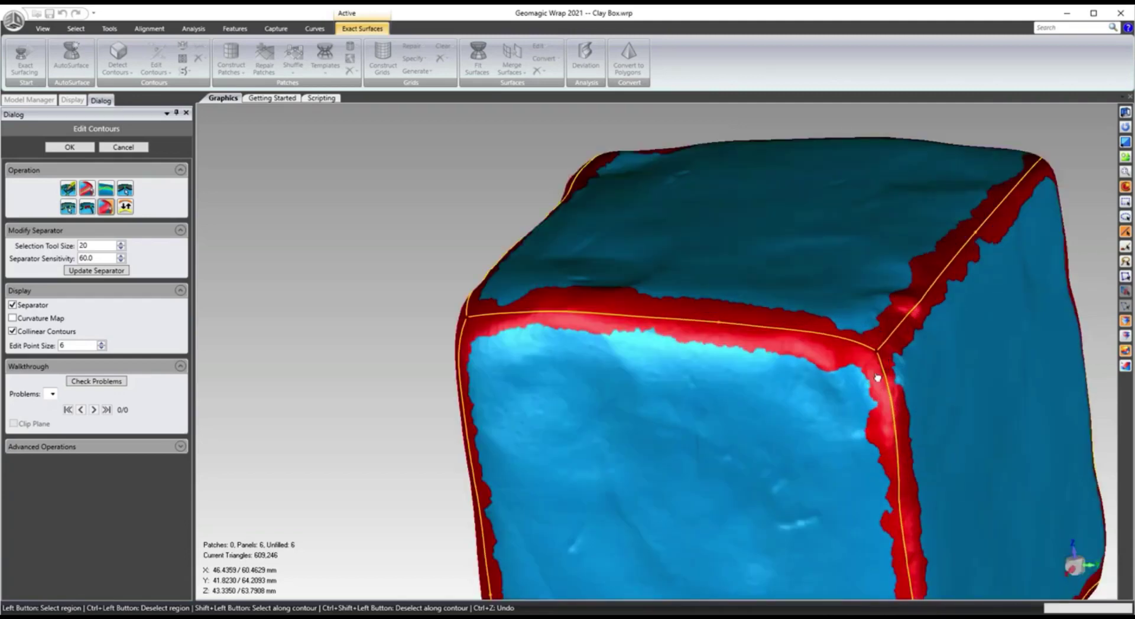
click(69, 148)
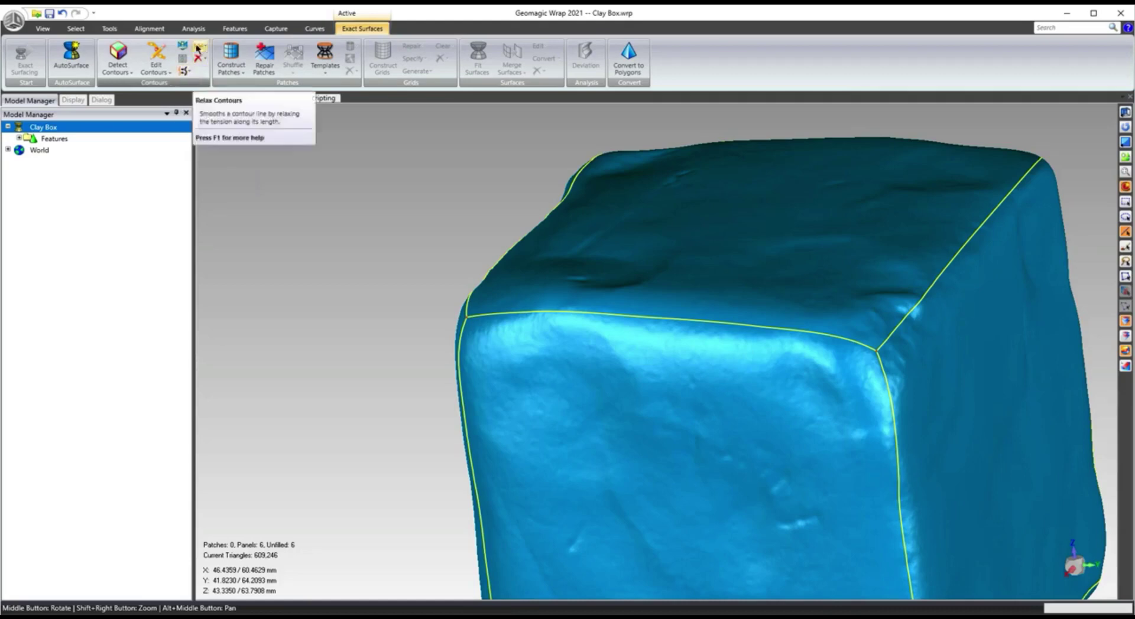
Extend the edge contours into patch strips with extension factor 3.0 and accept
click(182, 47)
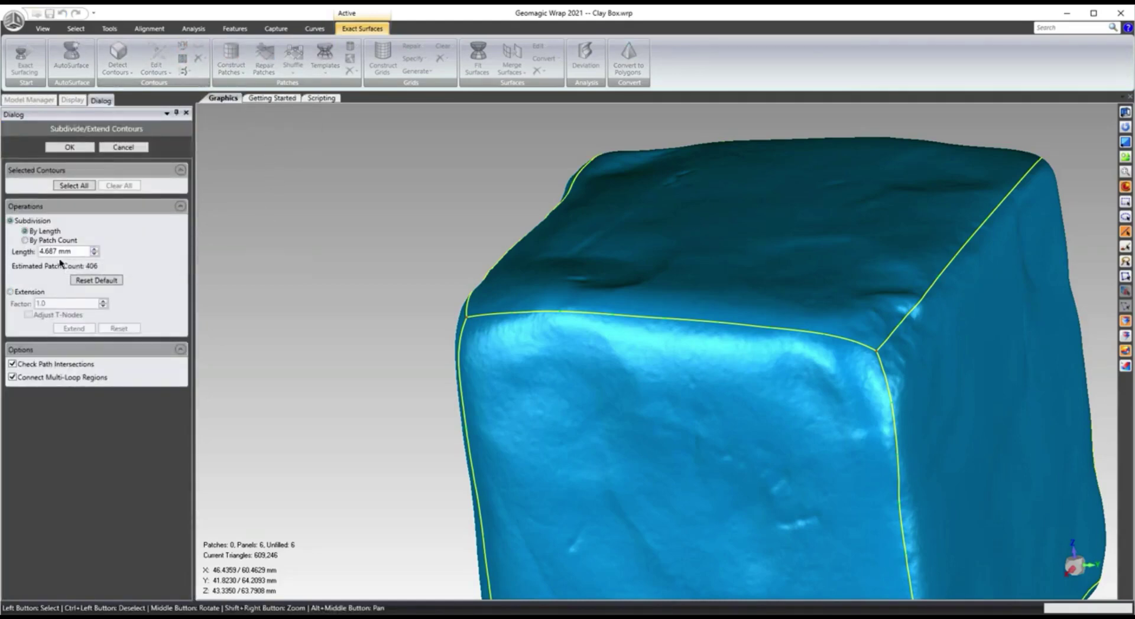
click(12, 292)
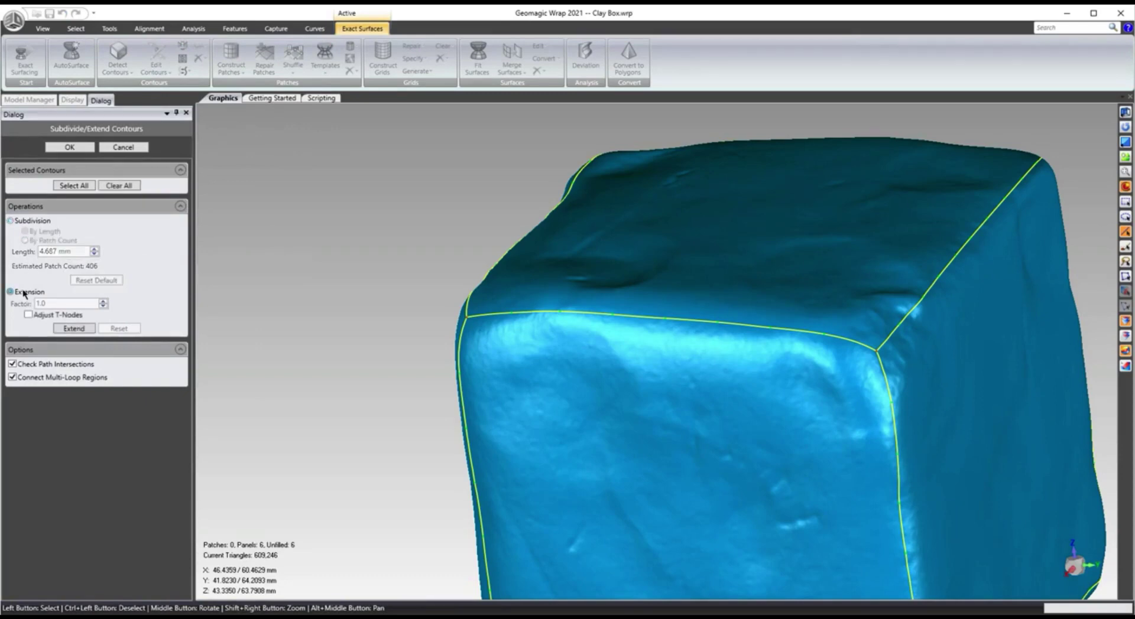
click(87, 331)
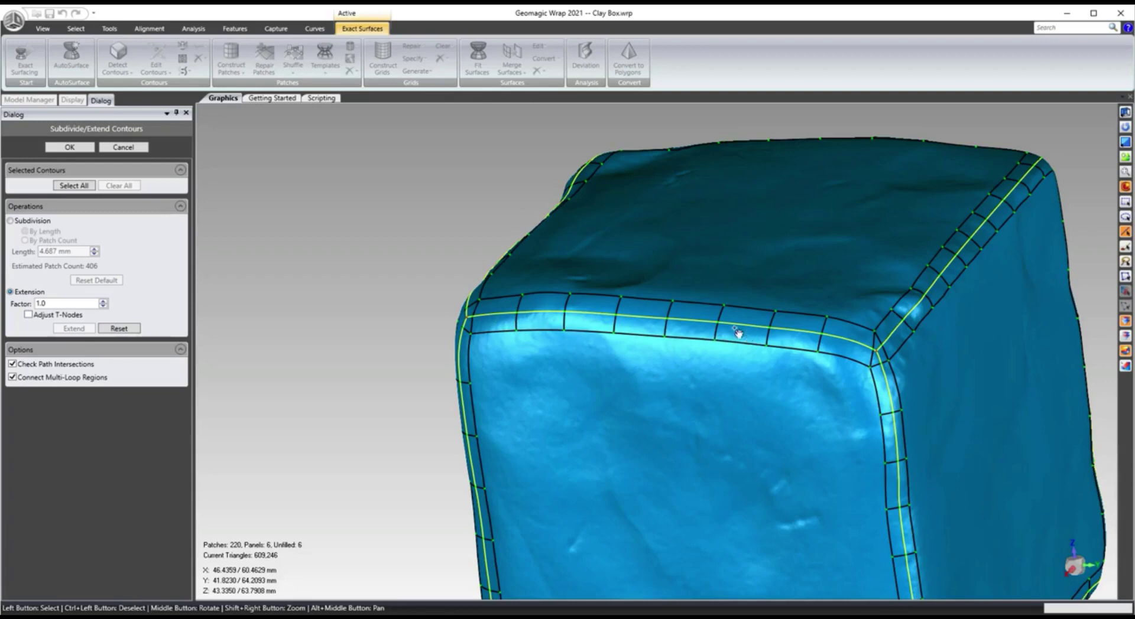
drag(81, 304, 19, 304)
key(Return)
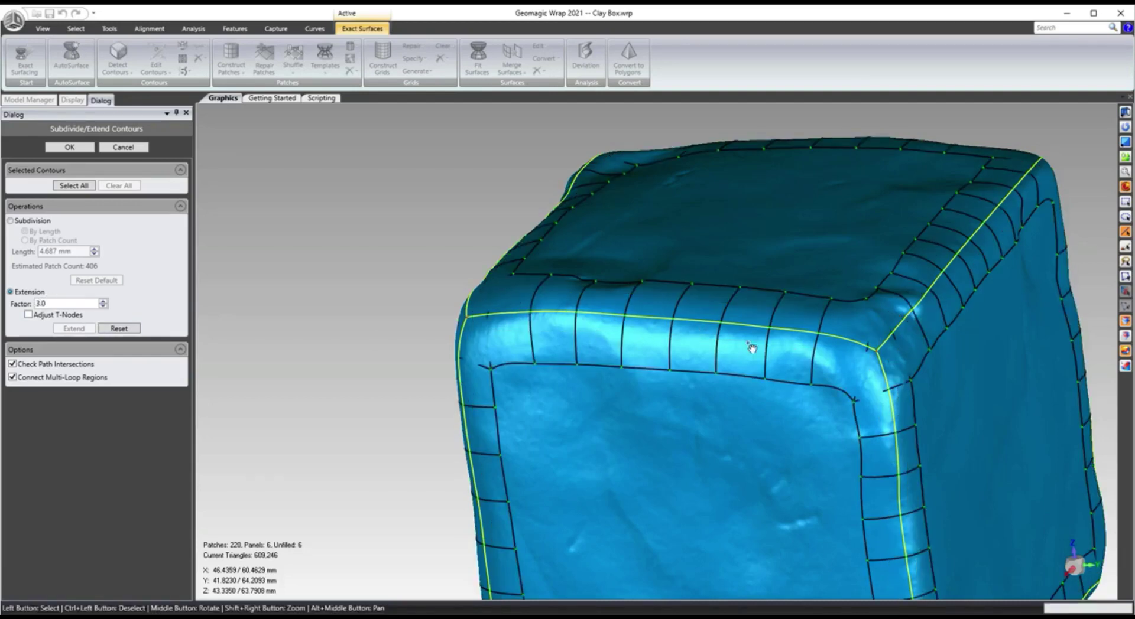
middle_drag(798, 367, 679, 290)
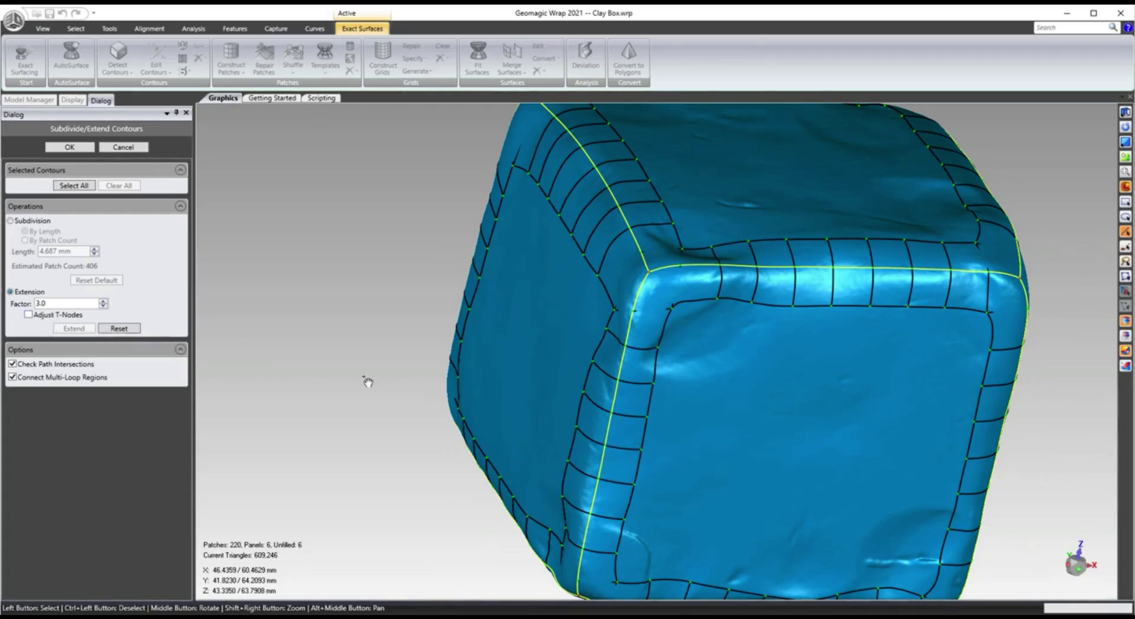
middle_drag(612, 458, 113, 164)
click(79, 152)
Inspect the extension strips, then reopen Subdivide/Extend Contours and cancel without changes
middle_drag(345, 195, 474, 240)
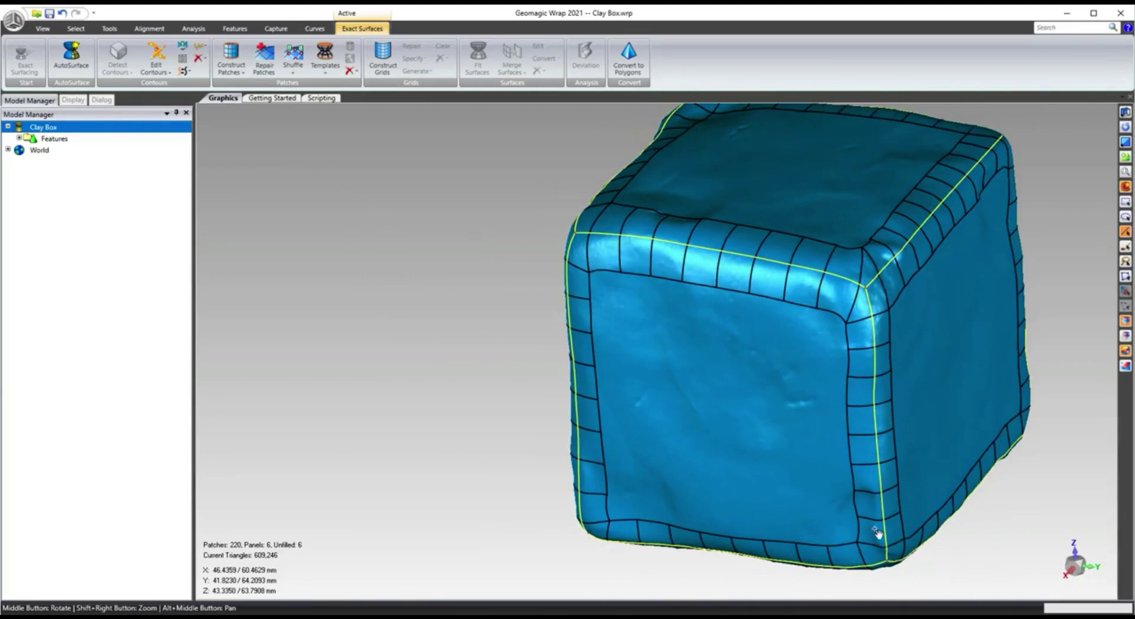
middle_drag(619, 488, 520, 354)
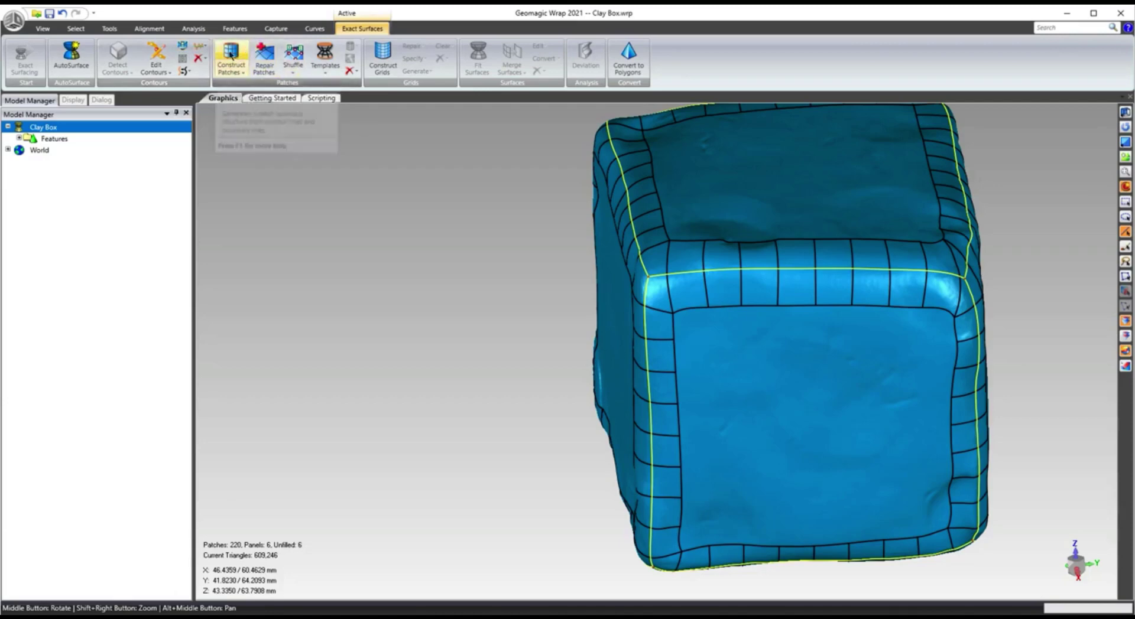
click(182, 45)
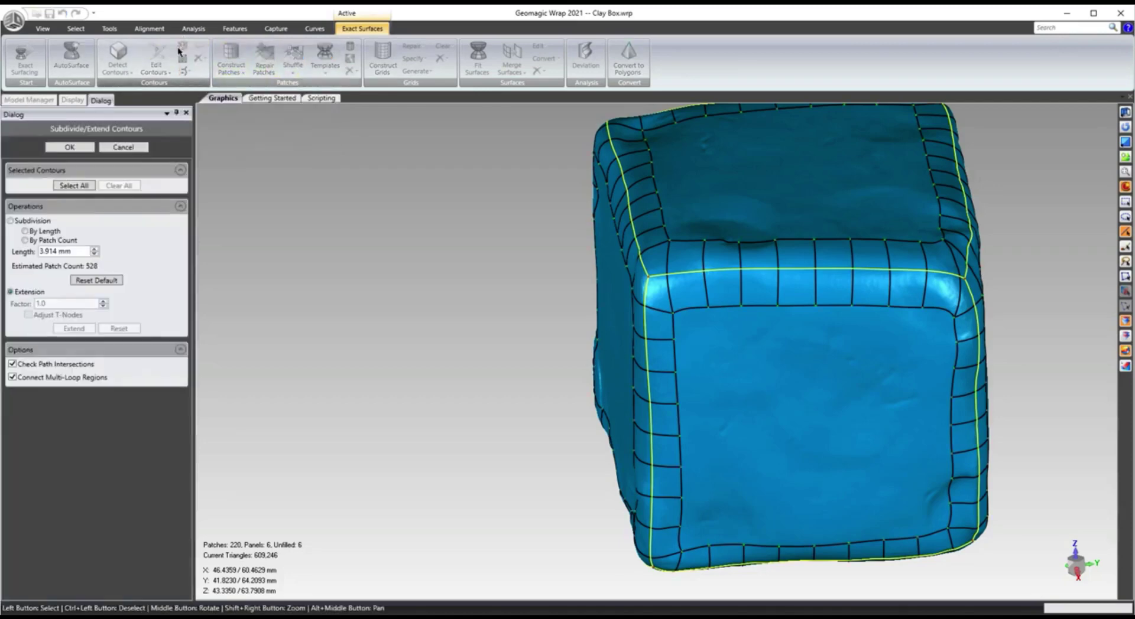
click(116, 148)
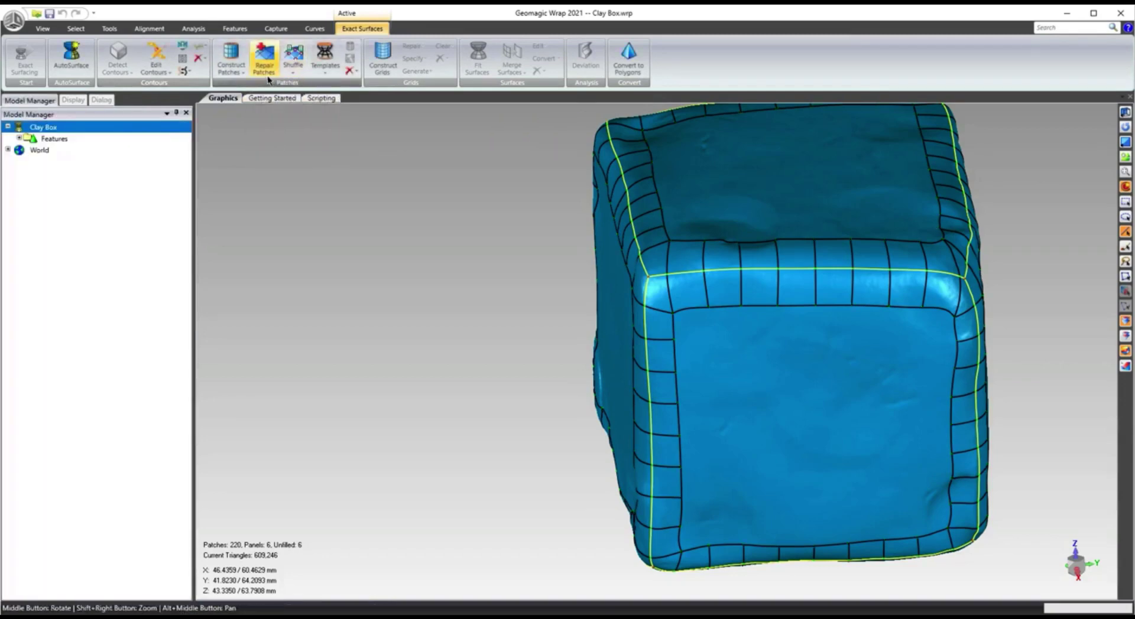
click(231, 68)
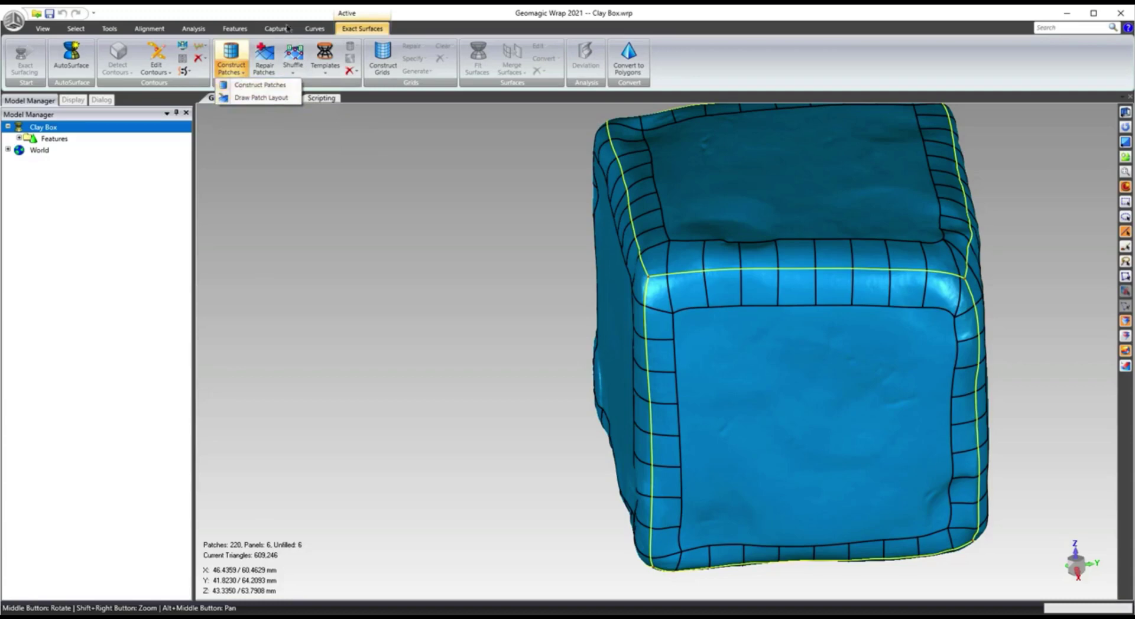
click(315, 11)
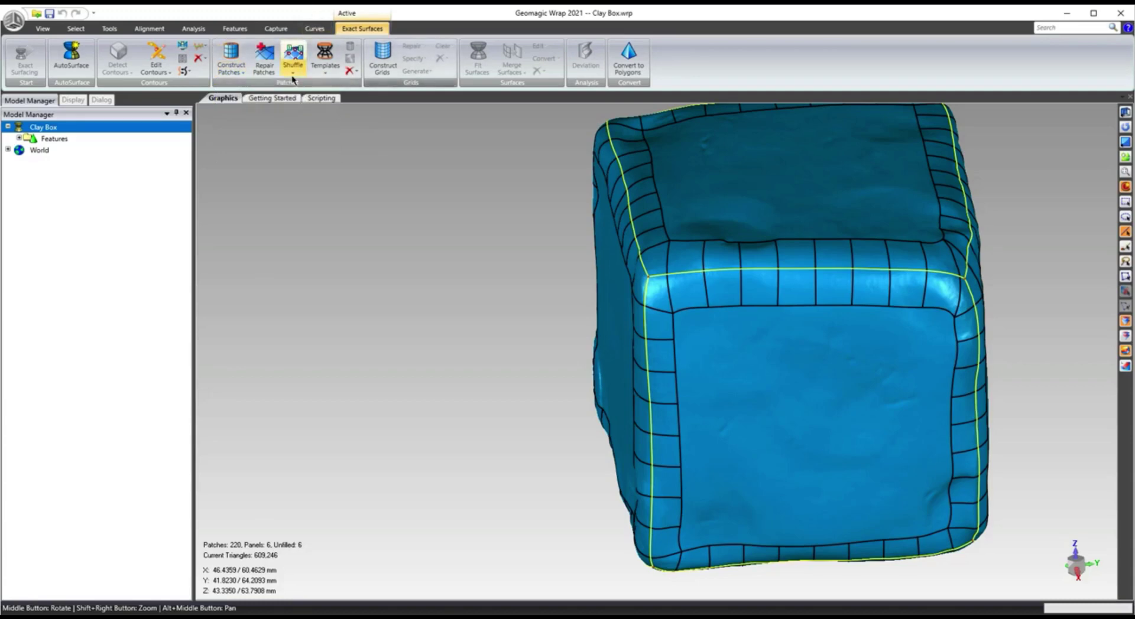
click(244, 59)
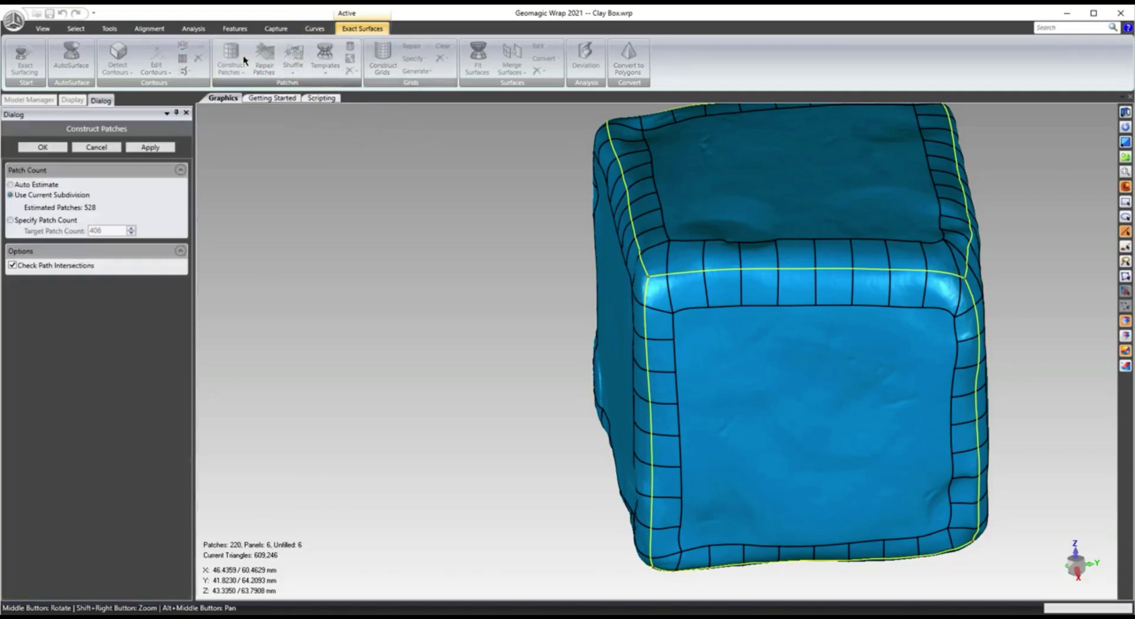
click(150, 150)
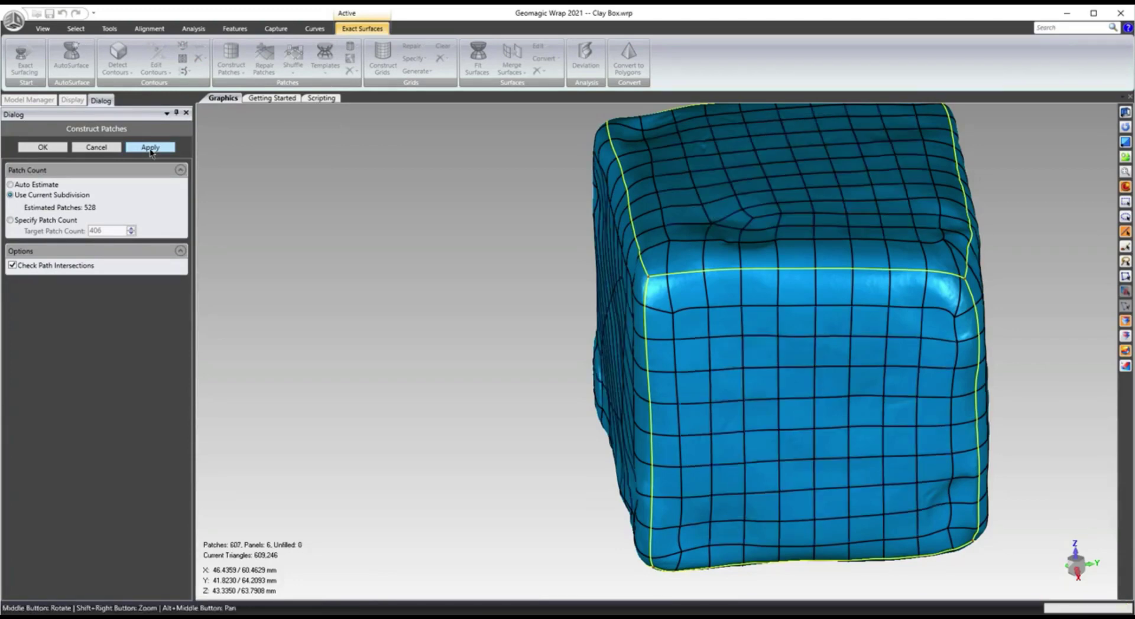
middle_drag(815, 235, 709, 325)
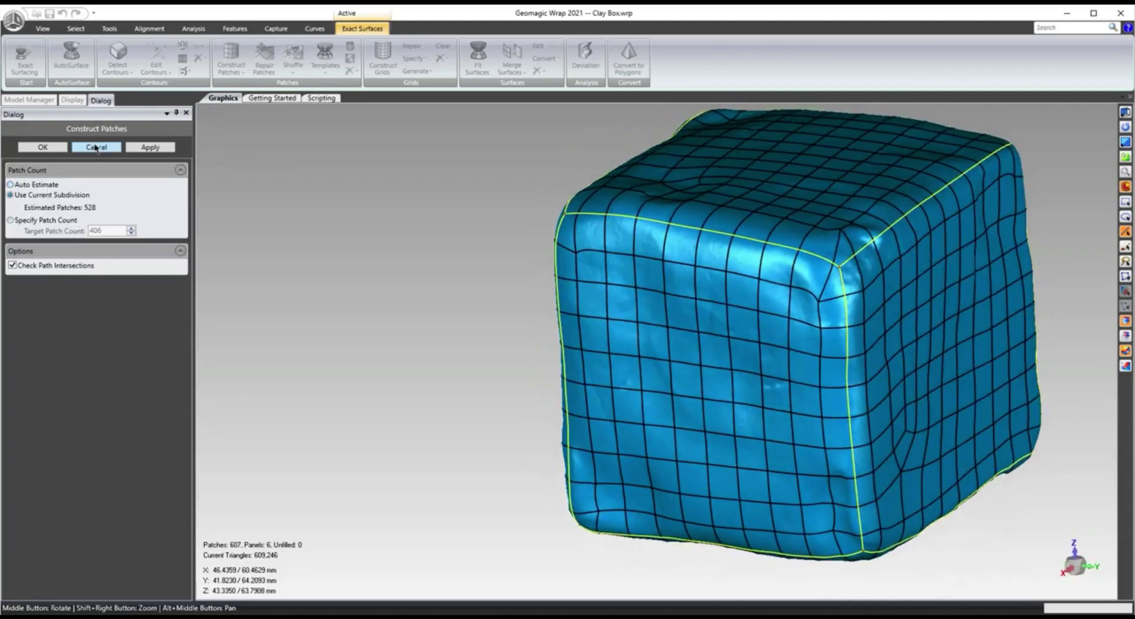
Discard the dense layout and rebuild patches with a target count of 20, accepting 98 patches
click(88, 150)
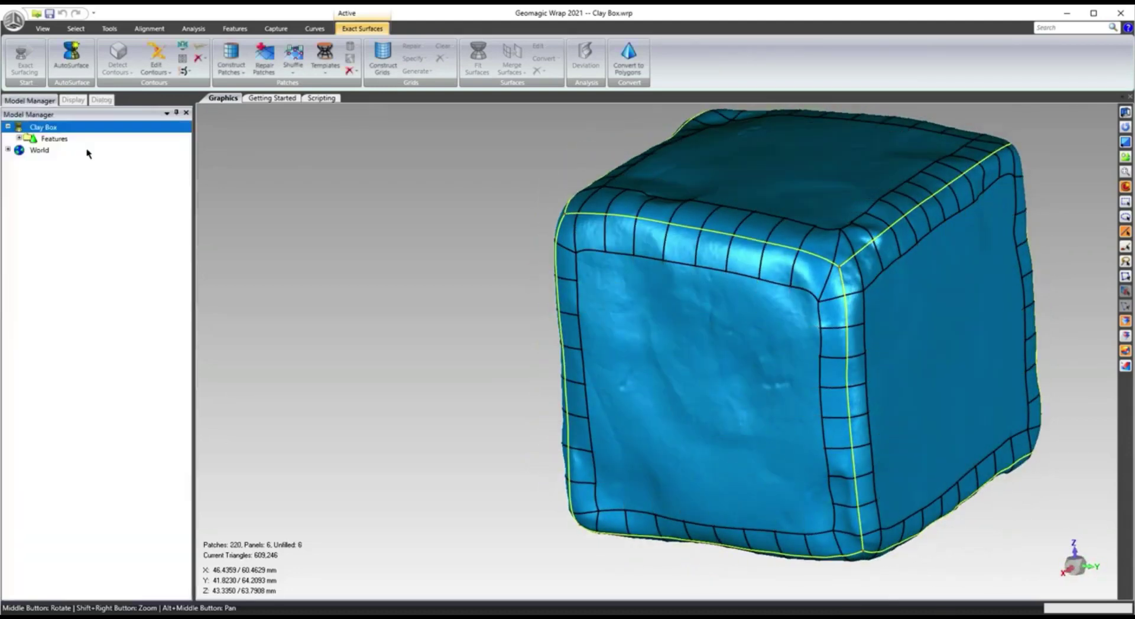
click(236, 56)
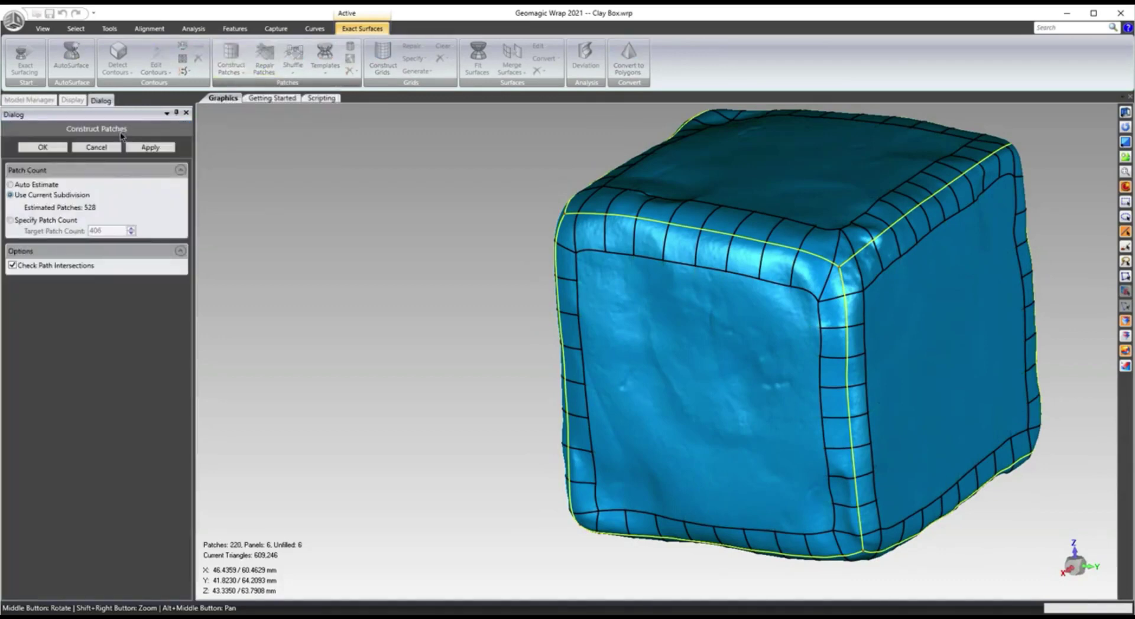
click(45, 224)
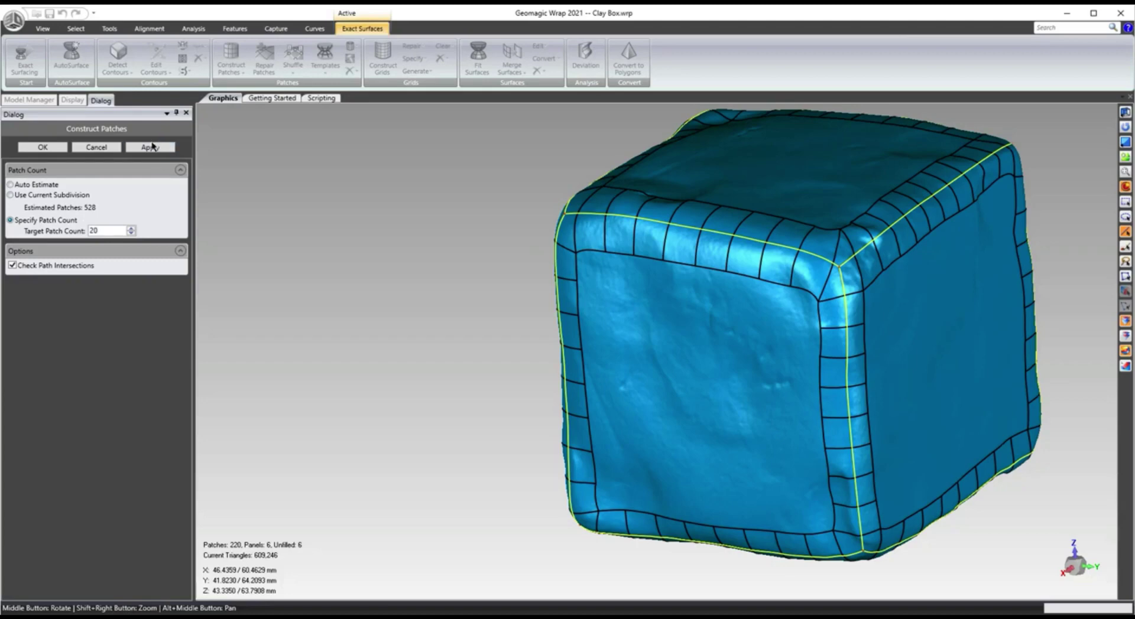
click(151, 148)
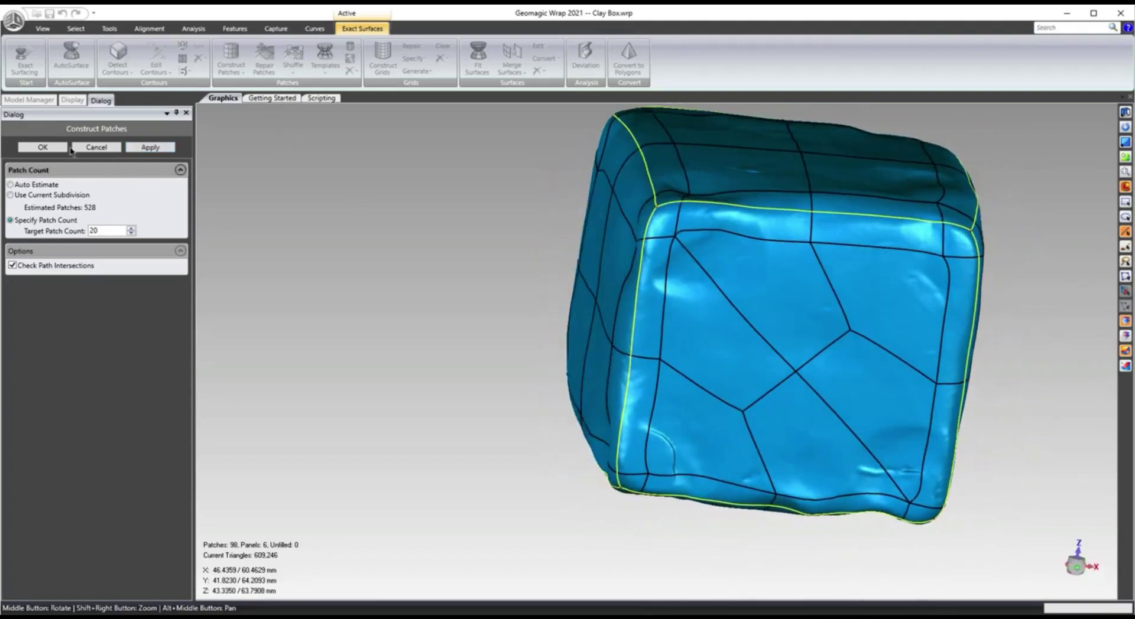
click(42, 148)
scroll(831, 230, up, 5)
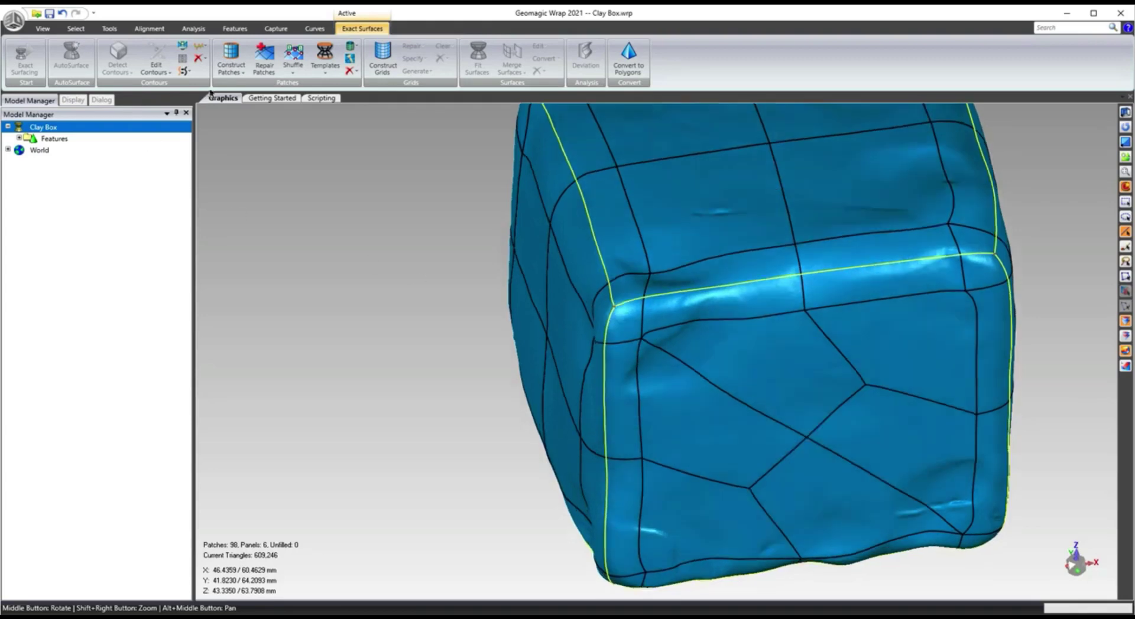
Shuffle the front panel by marking its corners and rebuilding it as a Grid type
click(293, 53)
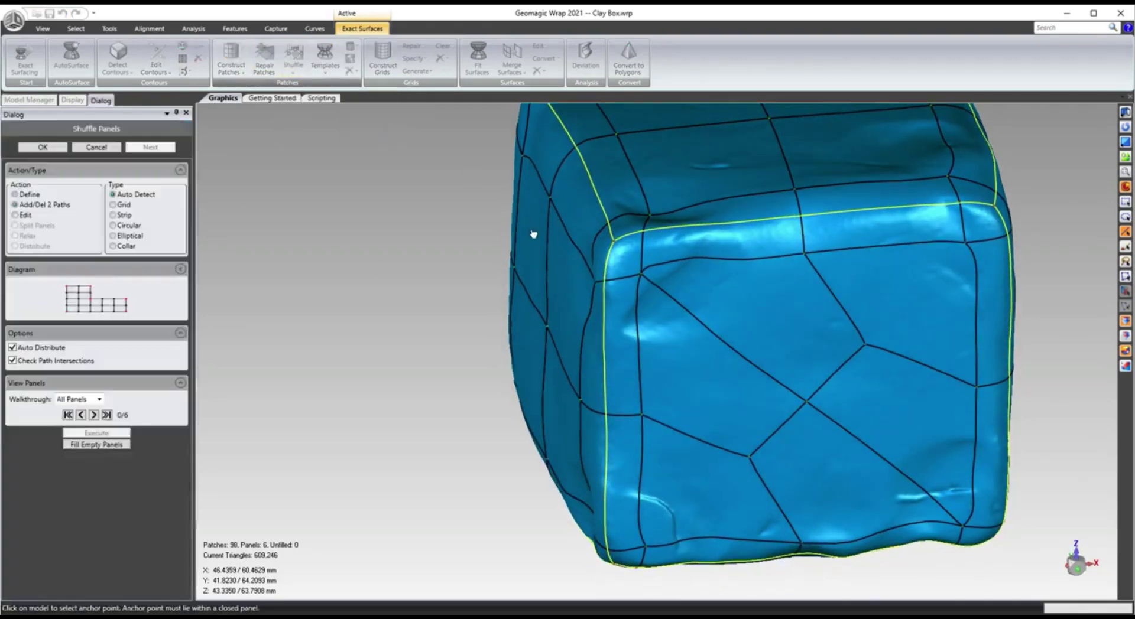
click(707, 320)
click(642, 274)
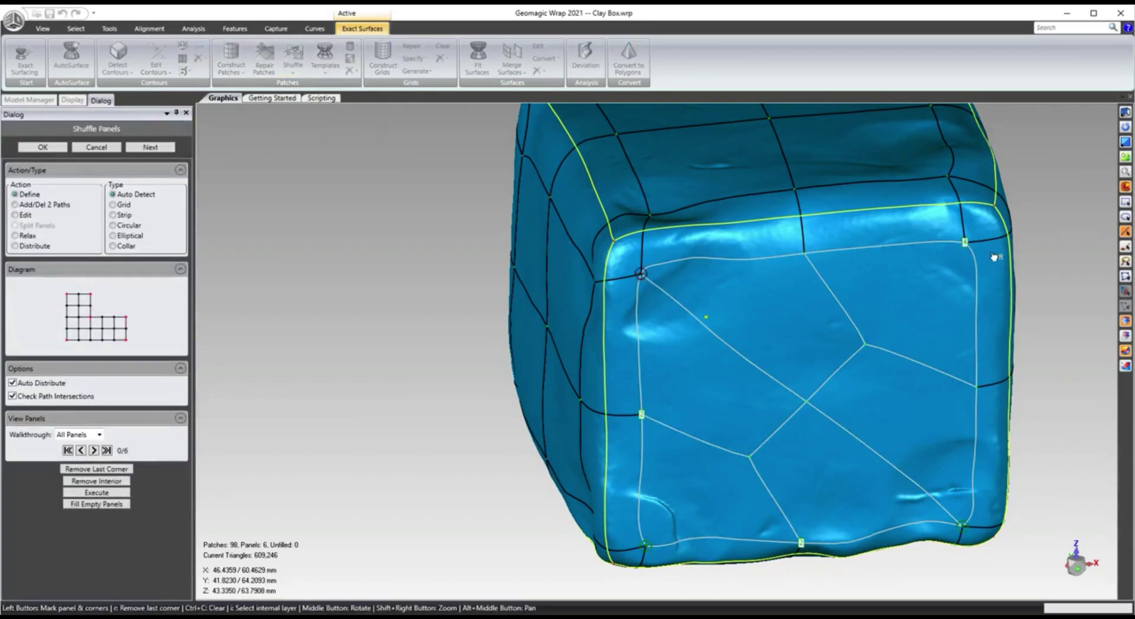
click(964, 242)
click(962, 525)
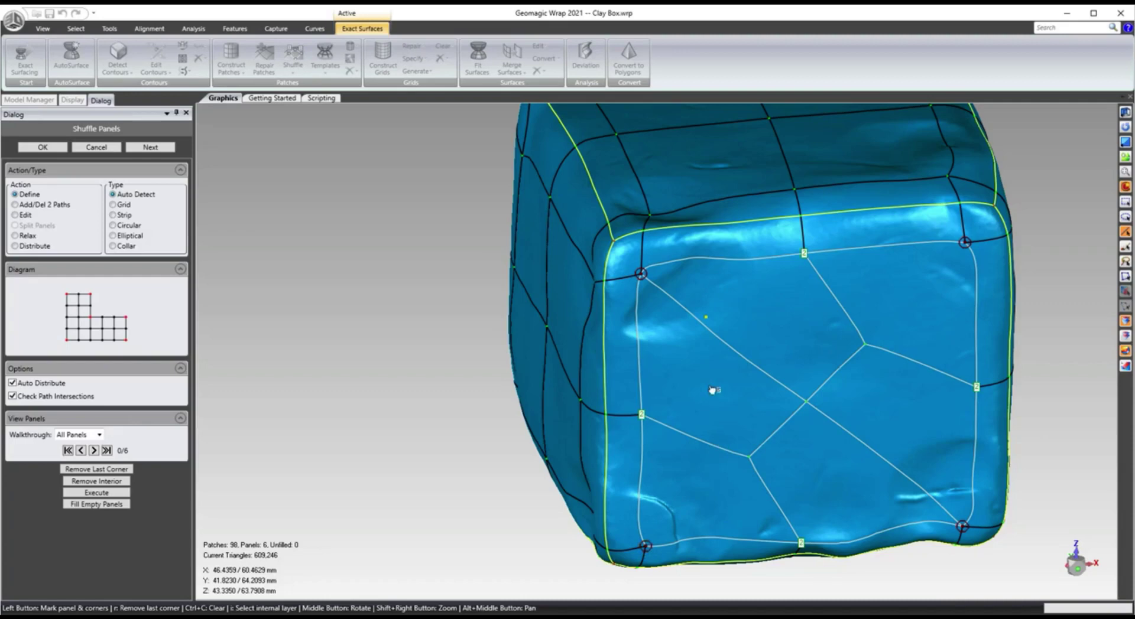
middle_drag(717, 393, 853, 343)
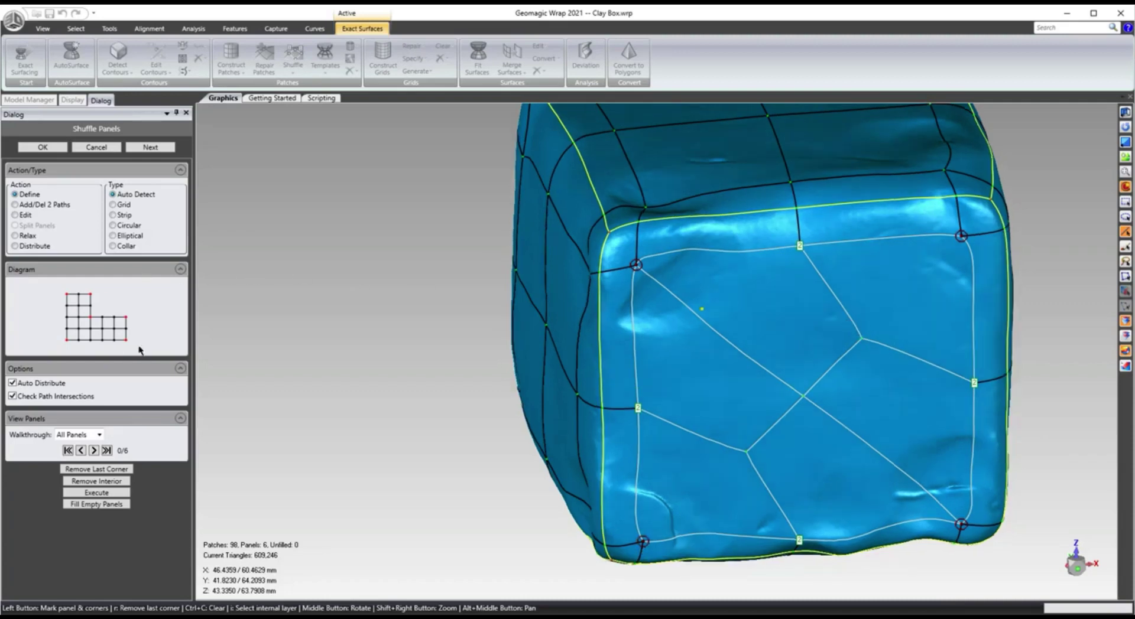
click(96, 494)
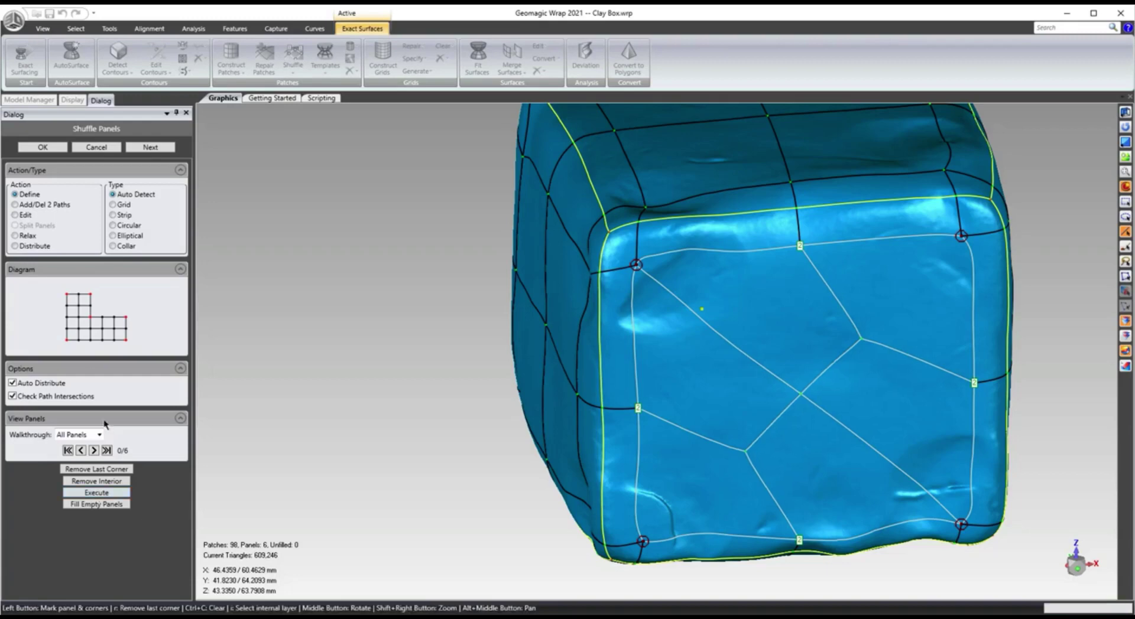
click(113, 205)
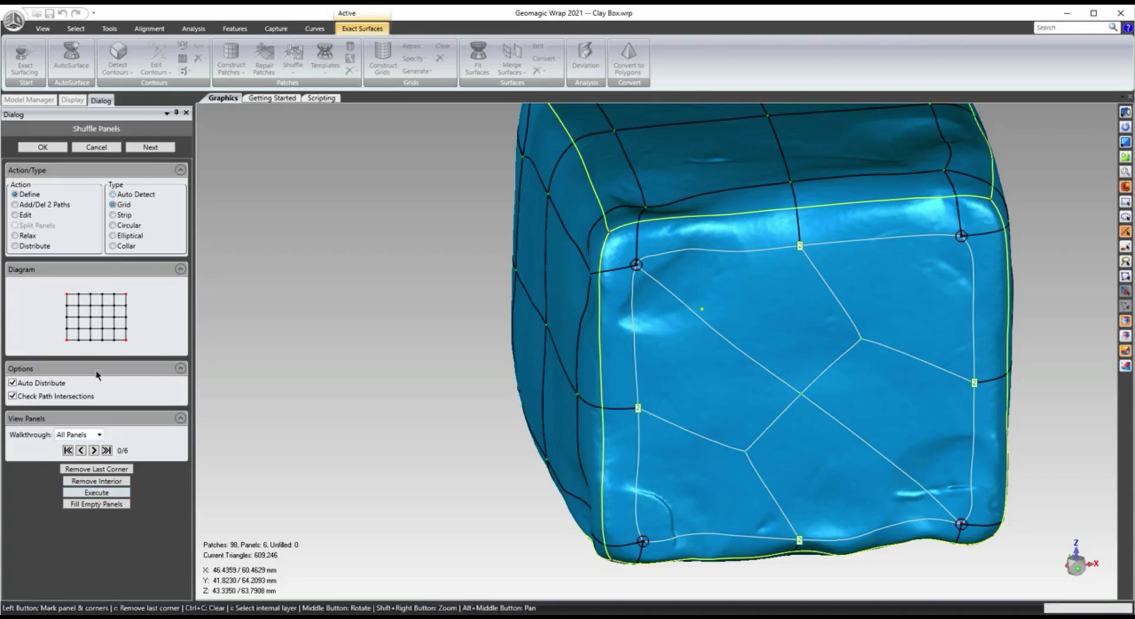
click(96, 493)
Rebuild the side panel as a grid and confirm the shuffle, leaving 96 patches
middle_drag(869, 307, 207, 303)
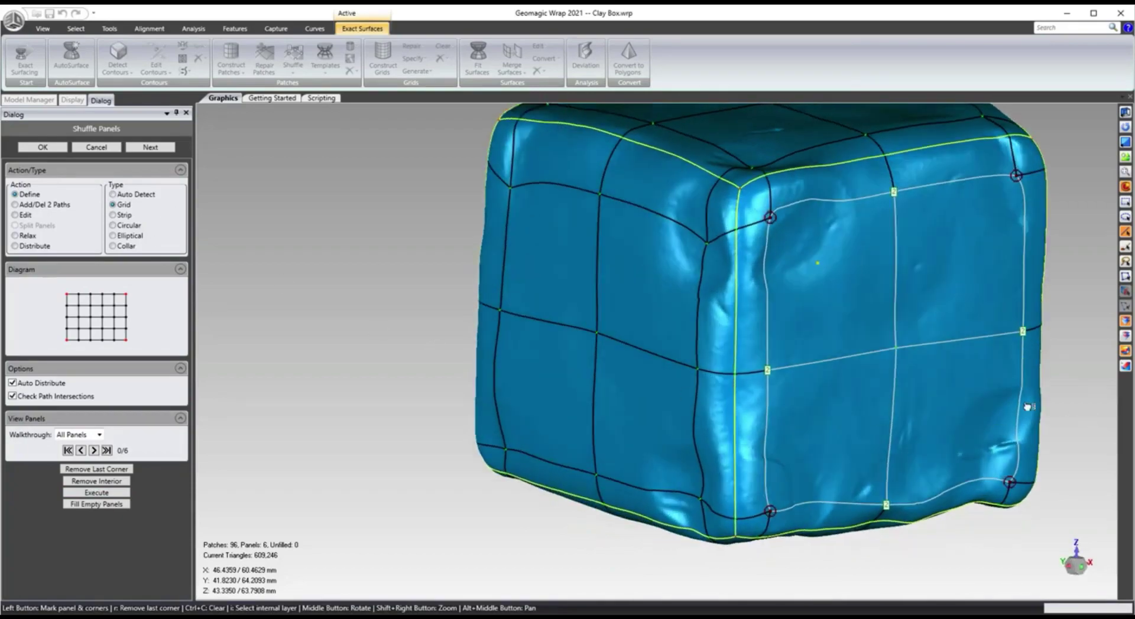
middle_drag(1022, 407, 974, 391)
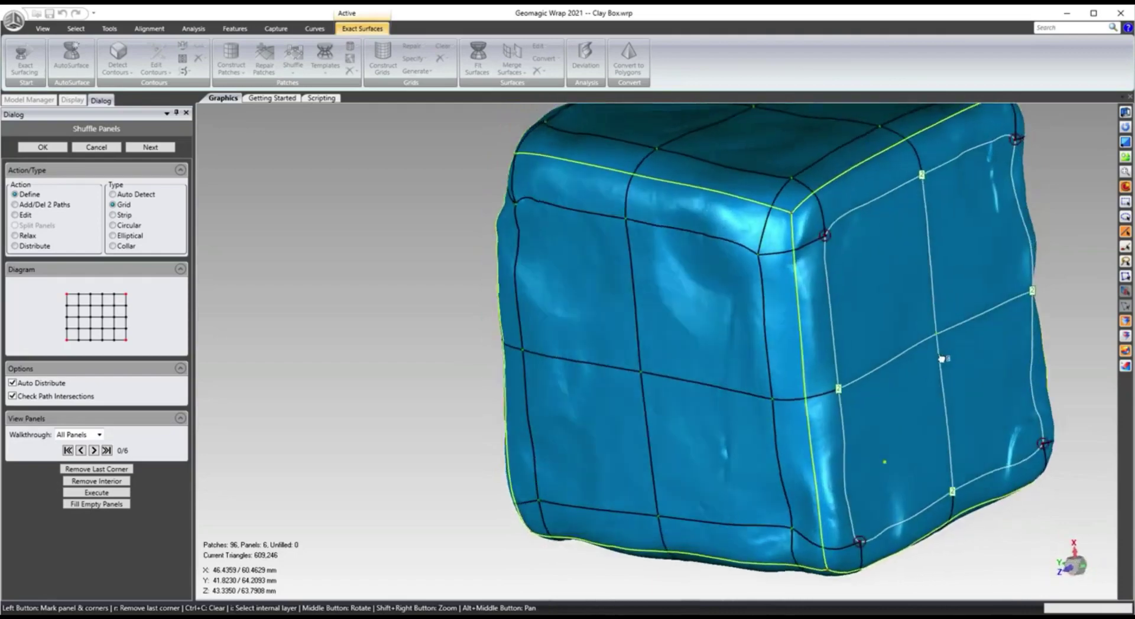
click(90, 145)
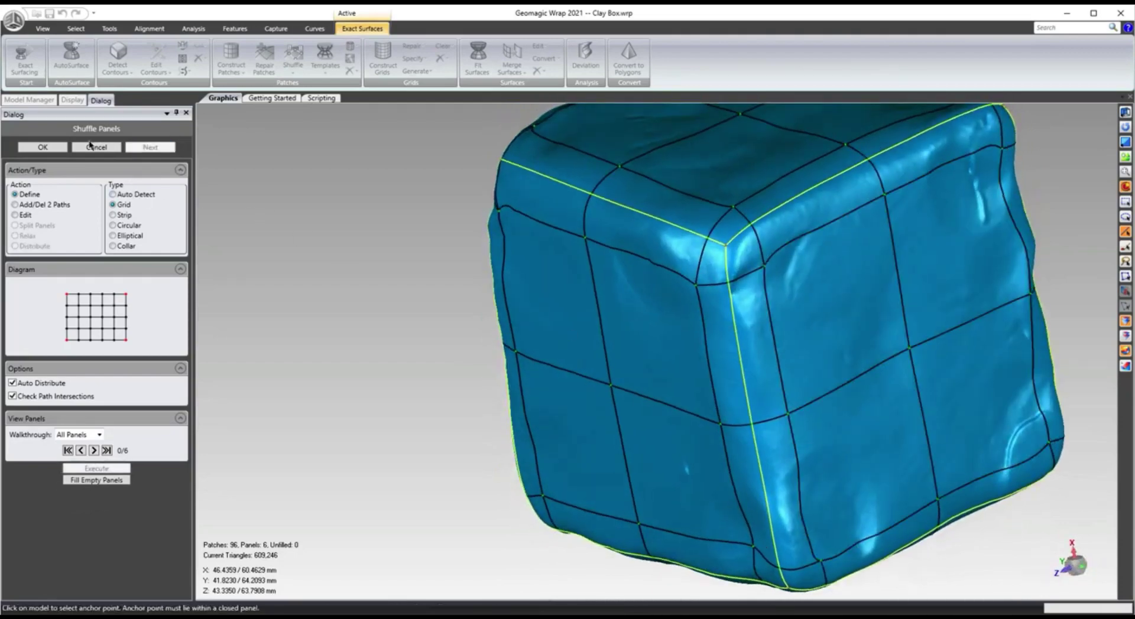
click(48, 148)
middle_drag(654, 266, 505, 147)
Construct grids at resolution 20 over all patches
click(382, 58)
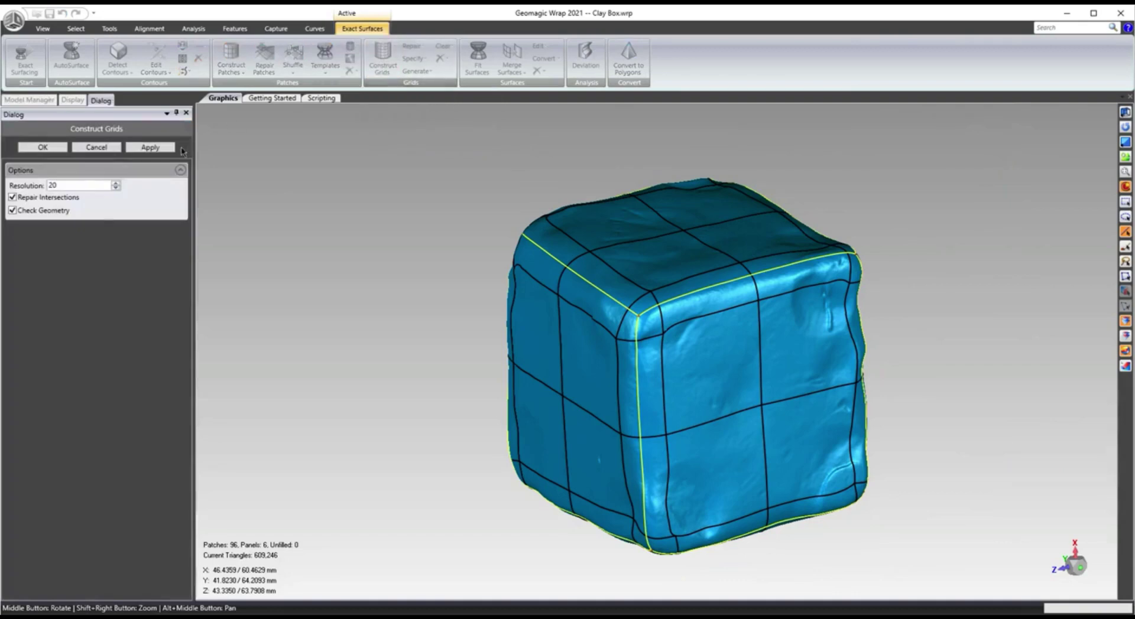
click(156, 147)
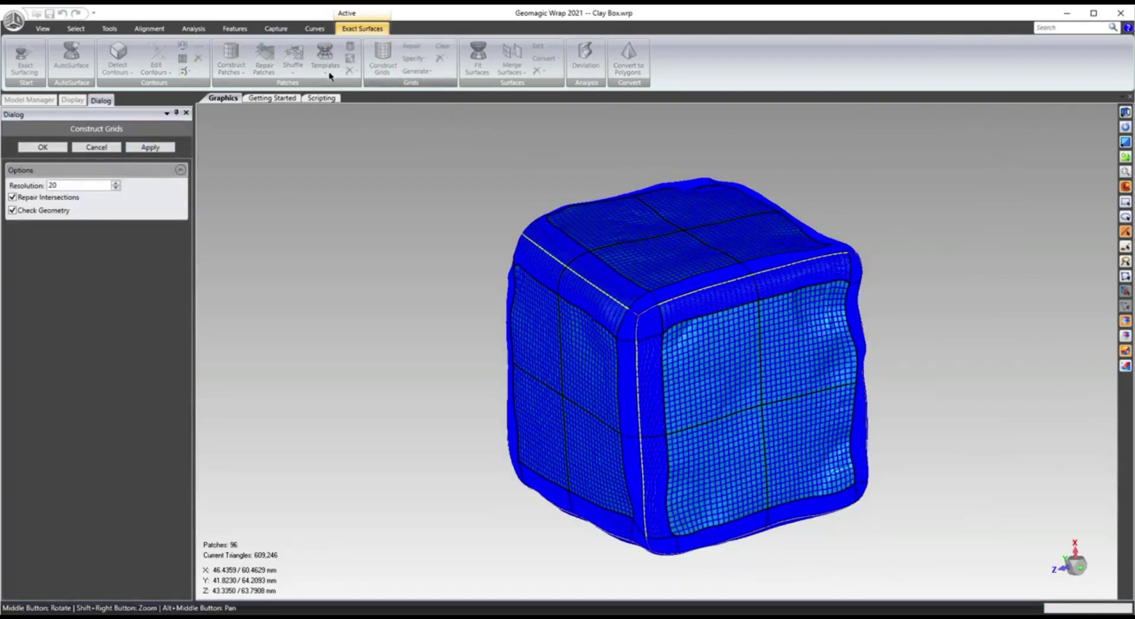
click(55, 148)
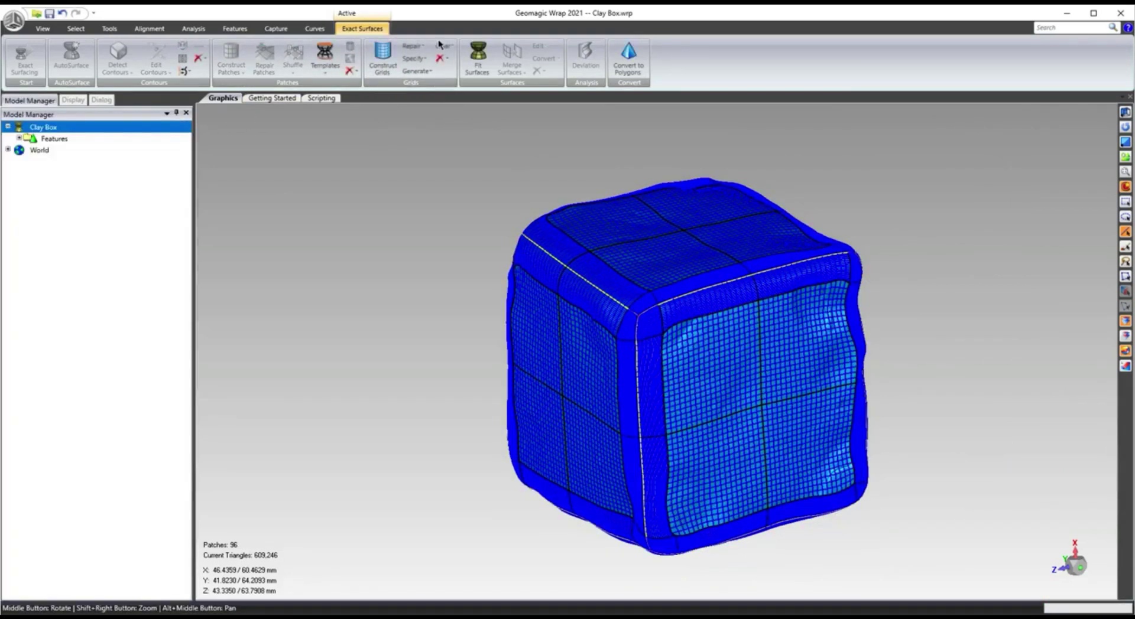
Fit adaptive surfaces to the gridded patches and accept the smooth green result
click(479, 56)
click(150, 148)
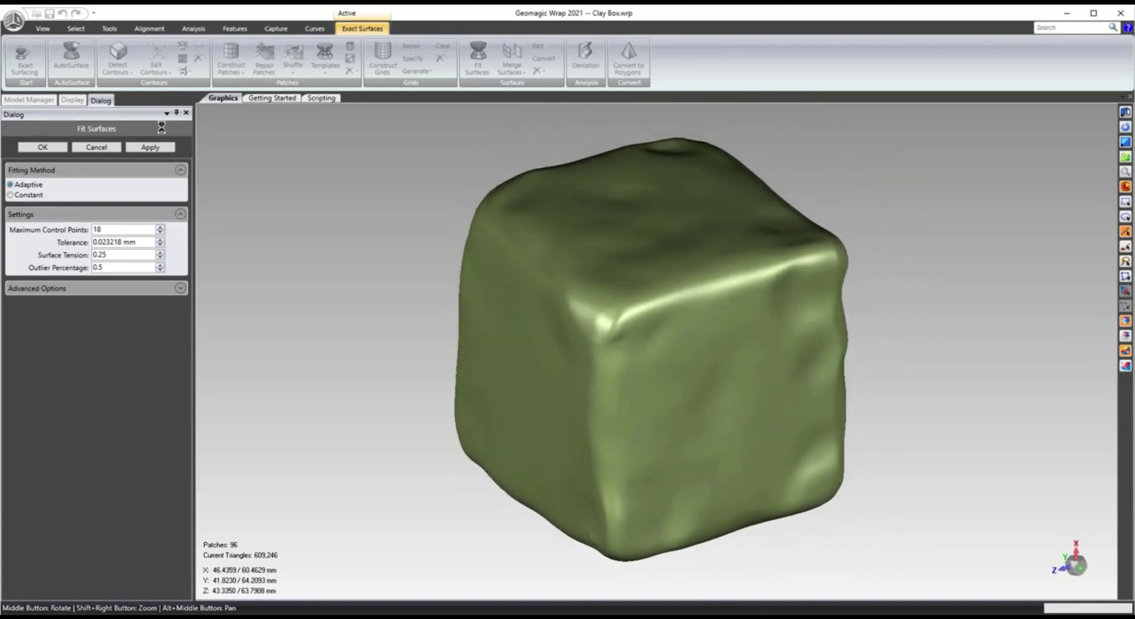
middle_drag(254, 178, 709, 265)
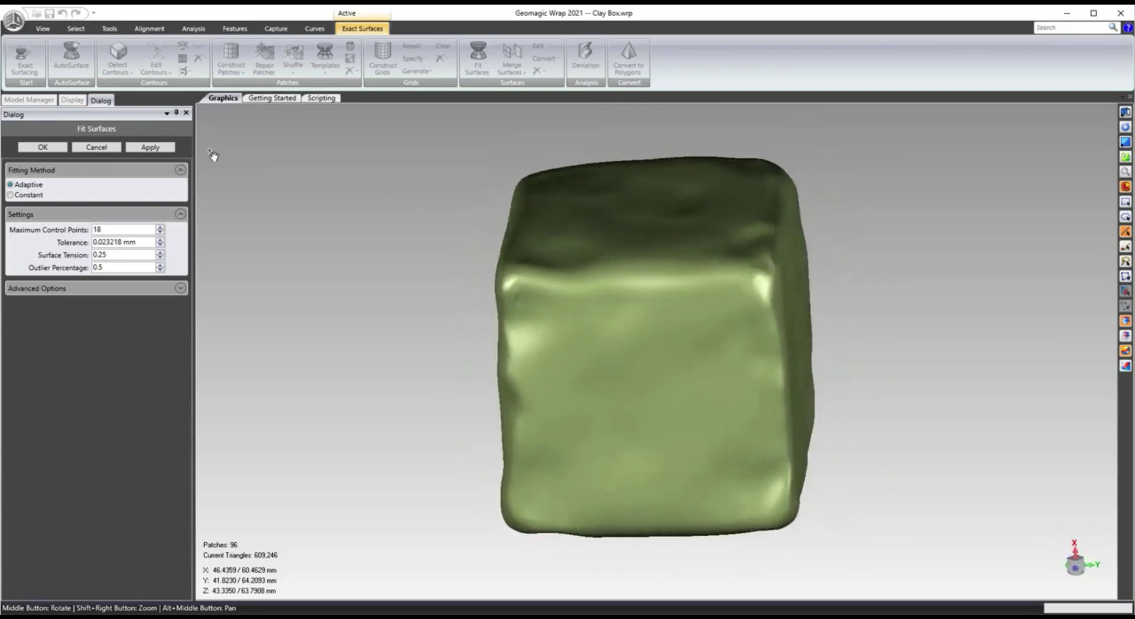
click(41, 147)
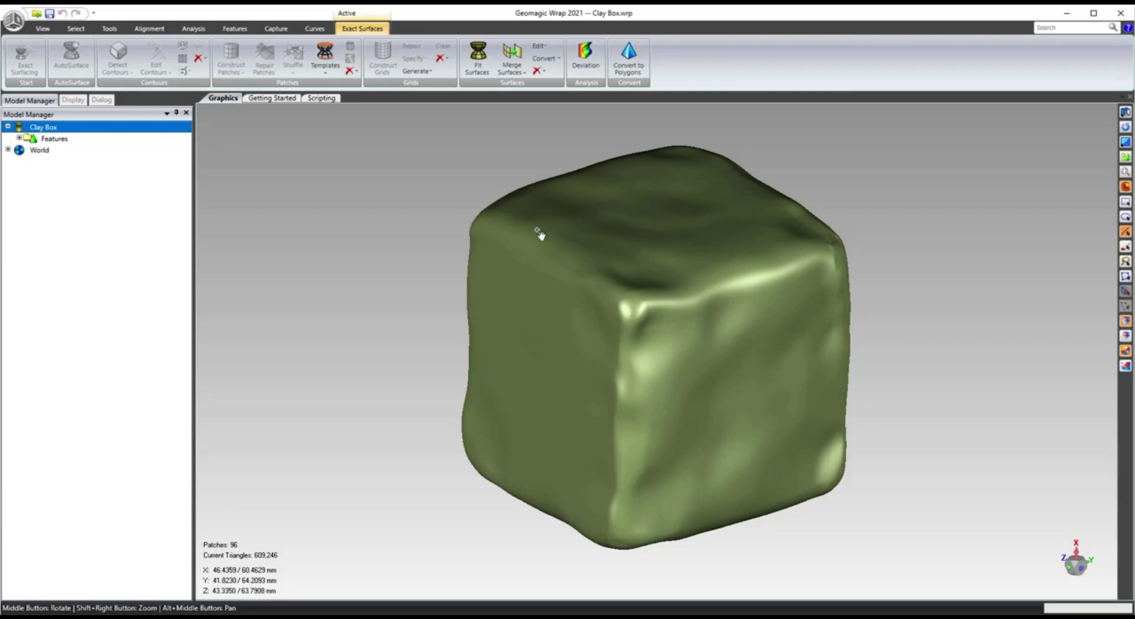
Compute fitted-surface-to-scan deviation, inspect the ±0.51 mm colour map, and keep it
click(585, 58)
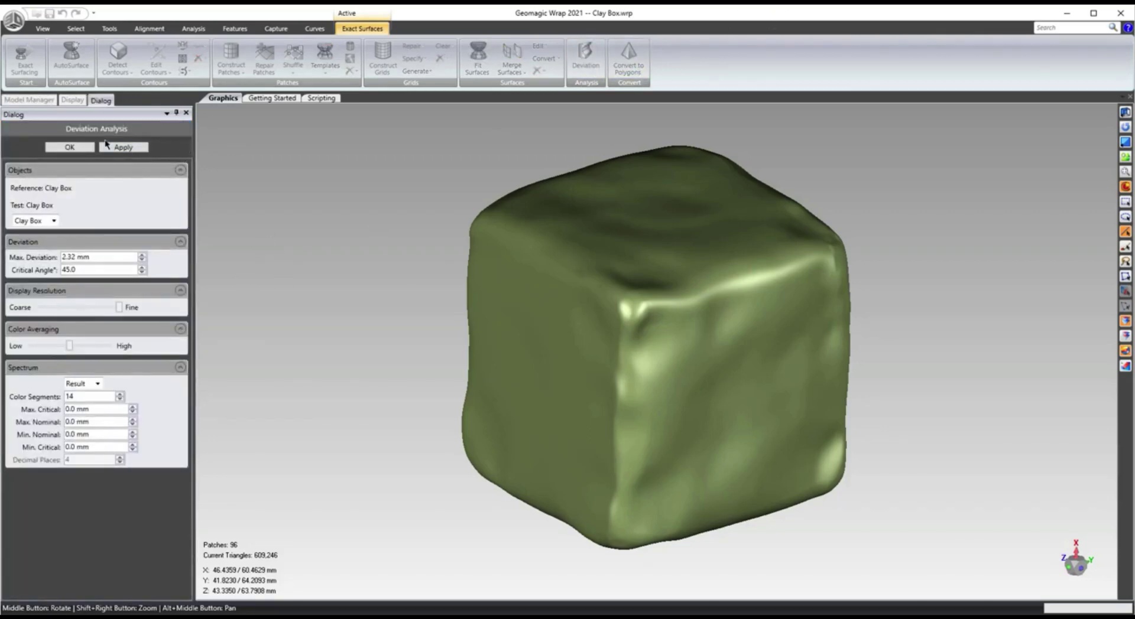
click(108, 145)
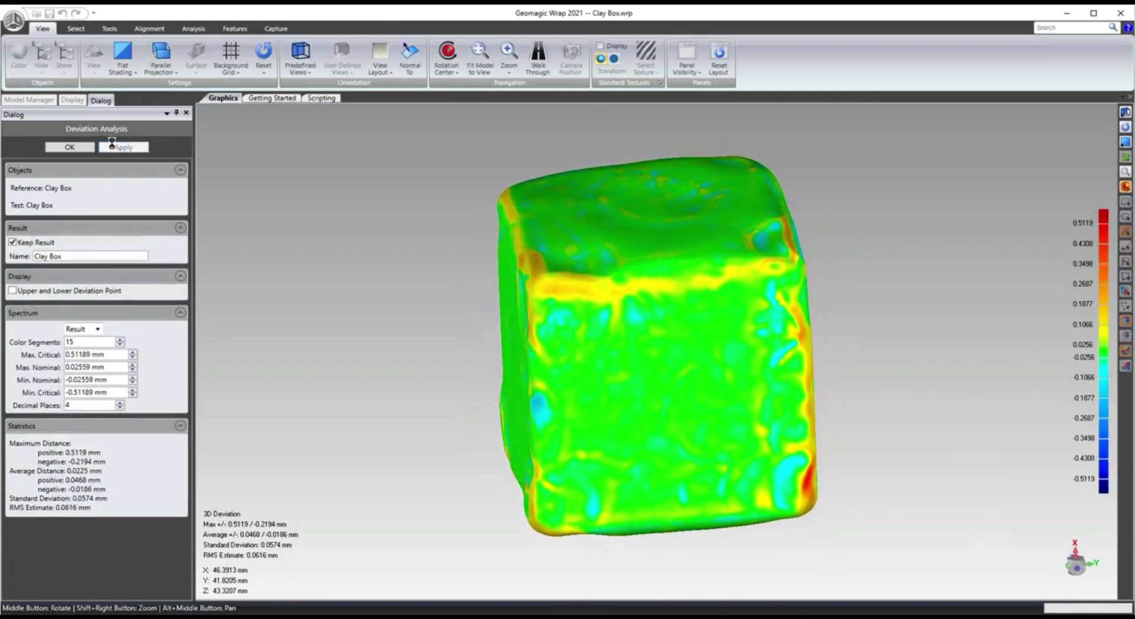
middle_drag(410, 126, 714, 501)
scroll(736, 506, up, 5)
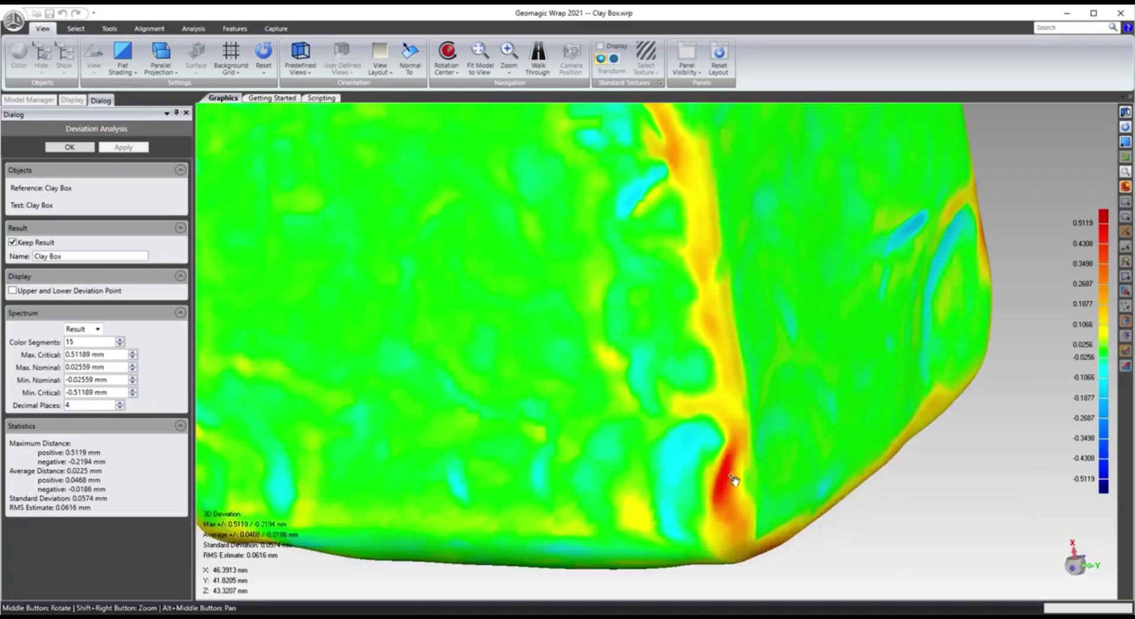
middle_drag(824, 410, 867, 235)
scroll(841, 248, up, 2)
scroll(845, 250, down, 3)
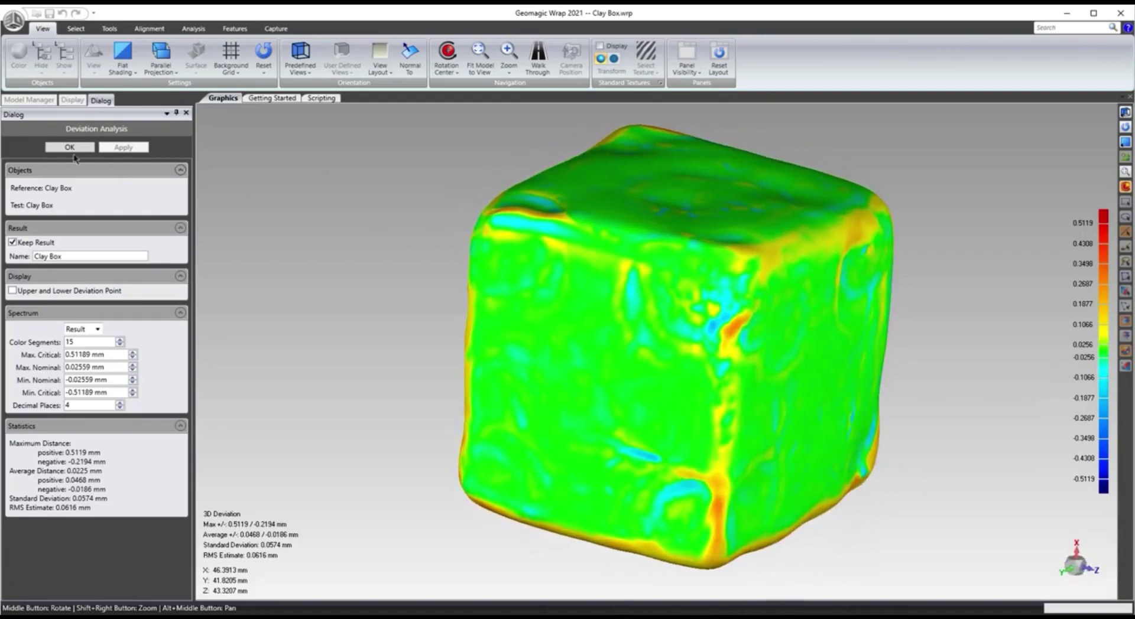
key(Return)
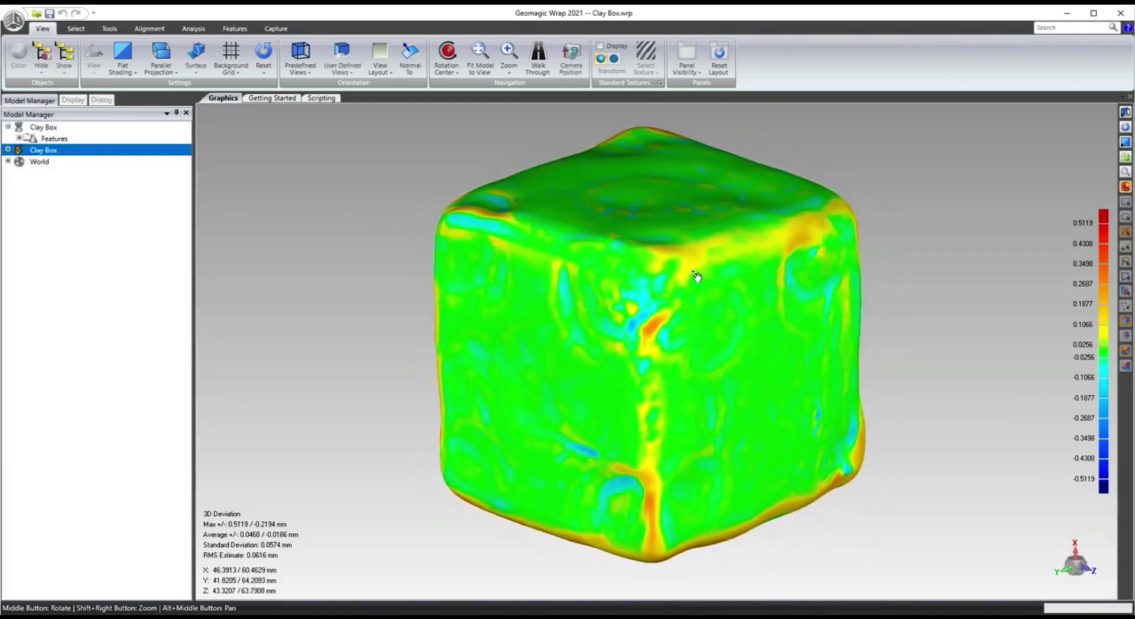